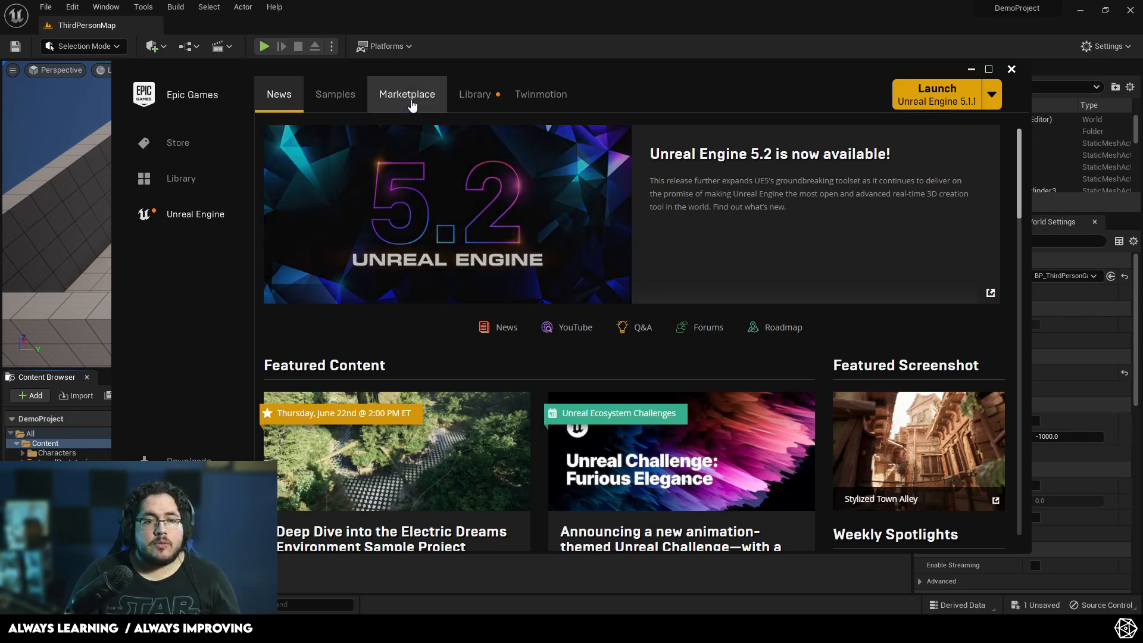
Step: Check the installed engine version in the Epic Games launcher's Unreal Engine library
left_click(476, 96)
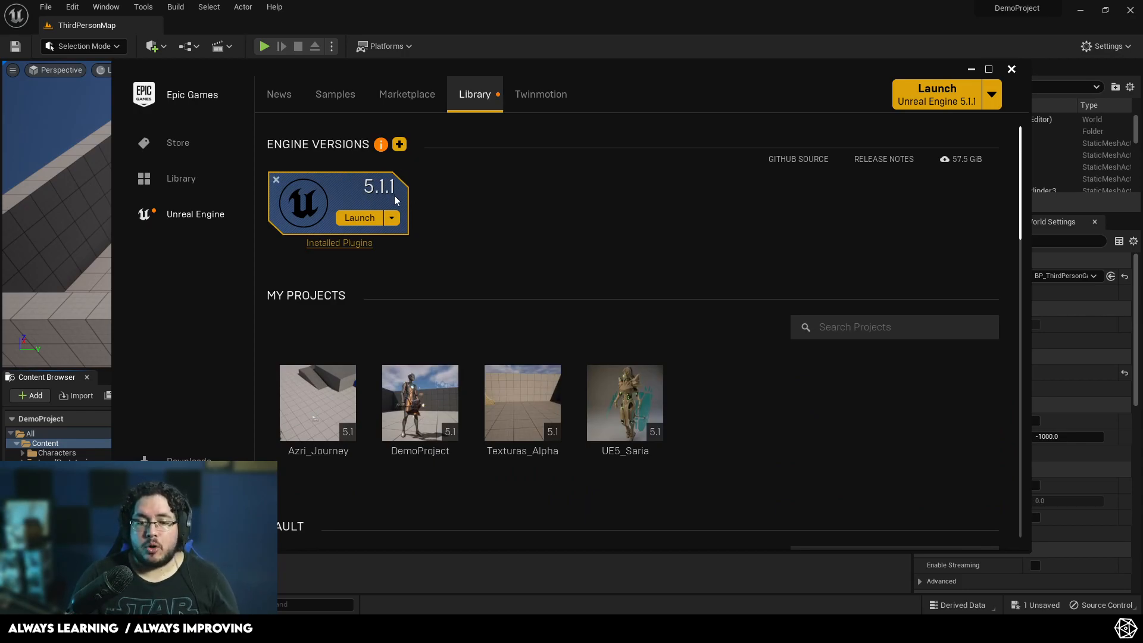
left_click(971, 70)
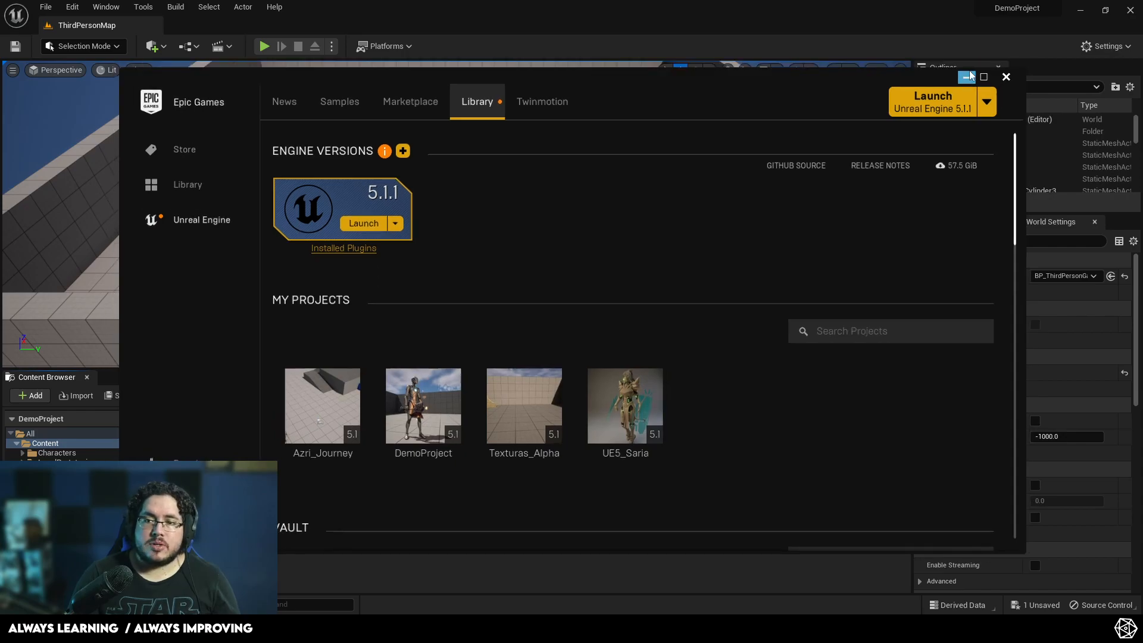
Step: Play-test the ThirdPersonMap level by running the character forward and sideways, and end the play session
right_click_drag(527, 242, 306, 89)
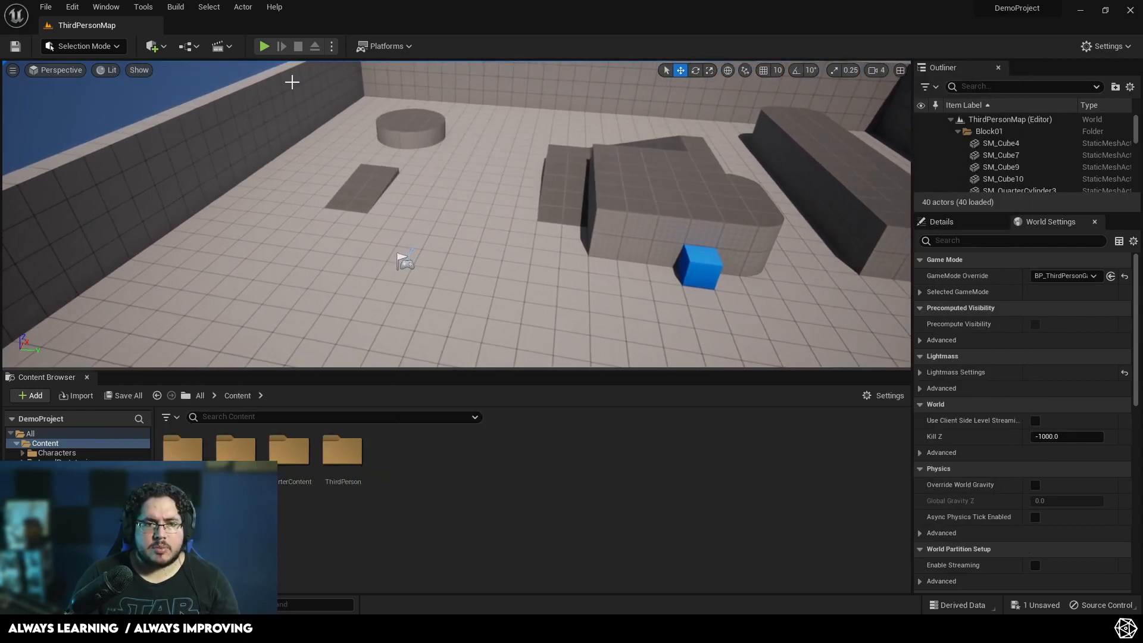
left_click(265, 46)
key("w")
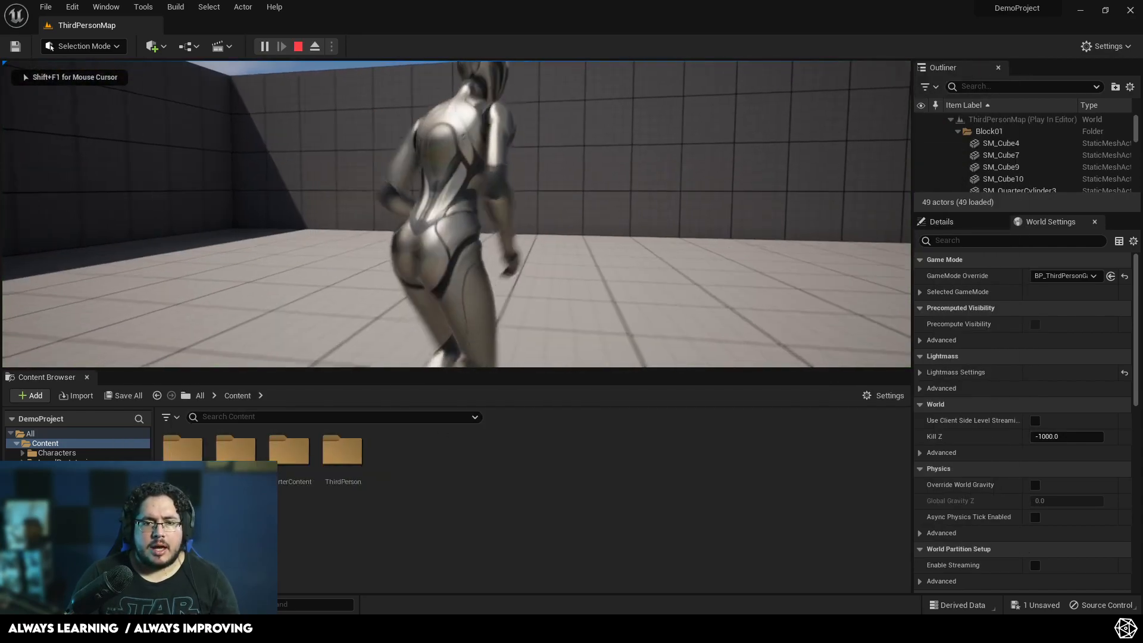
key("d")
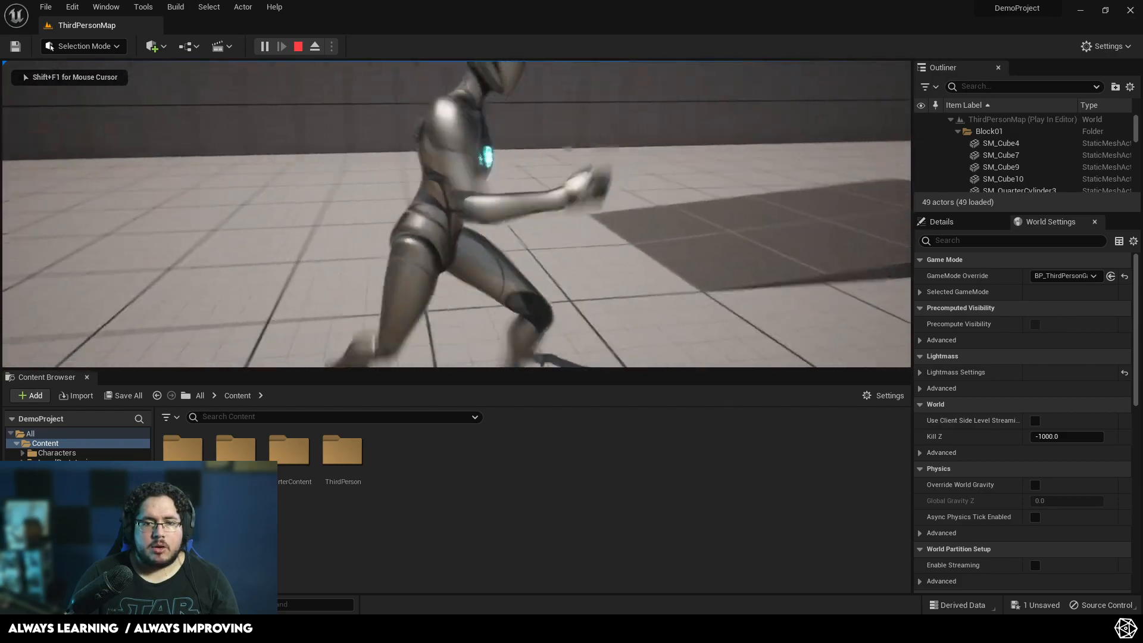
key("Escape")
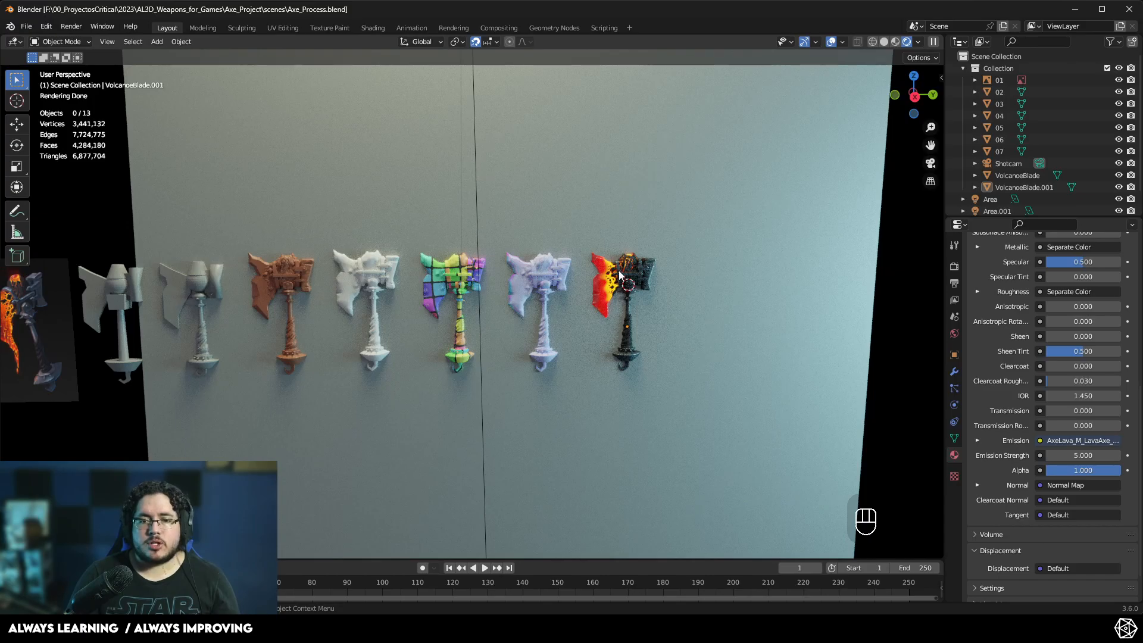
Step: Switch to Blender and compare the white sculpted axe with the final textured lava axe by selecting each
left_click(630, 272)
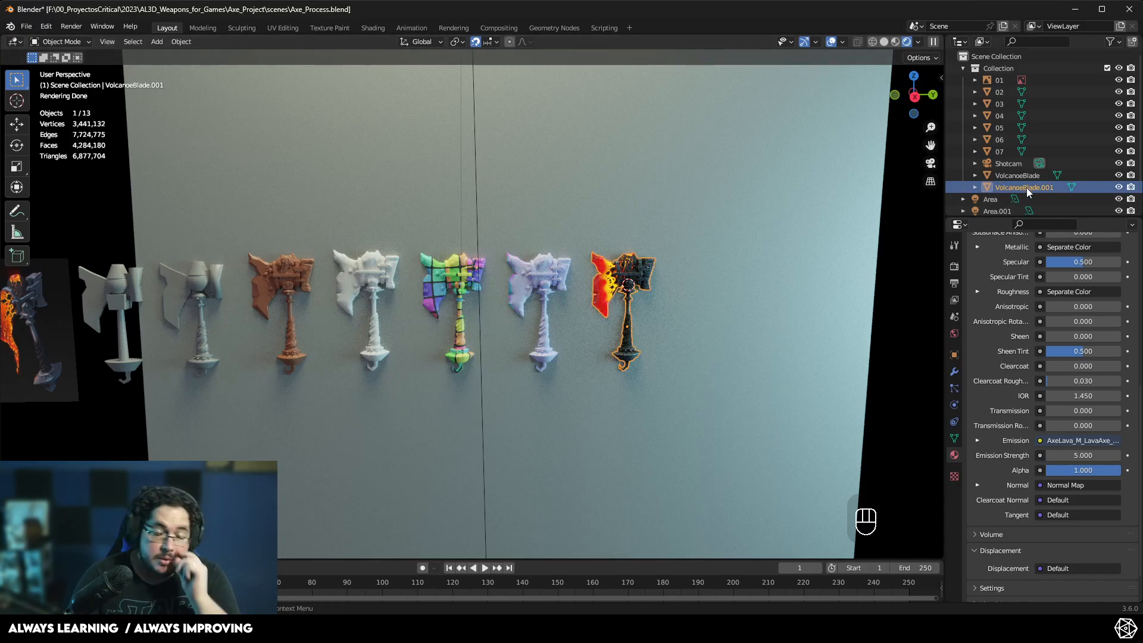
left_click(373, 283)
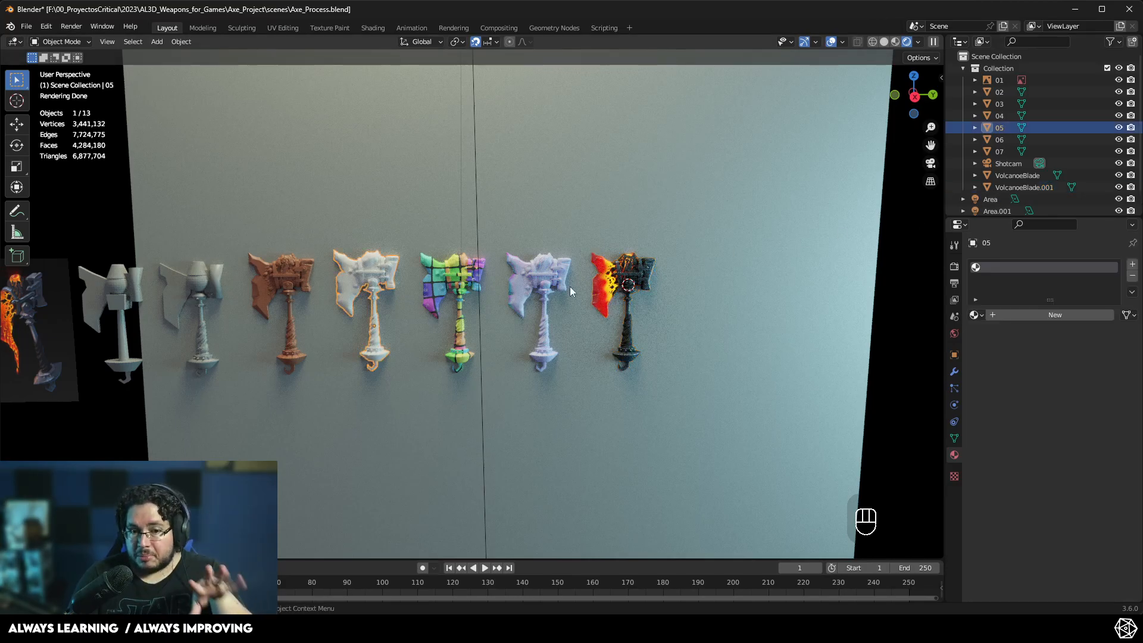
left_click(619, 268)
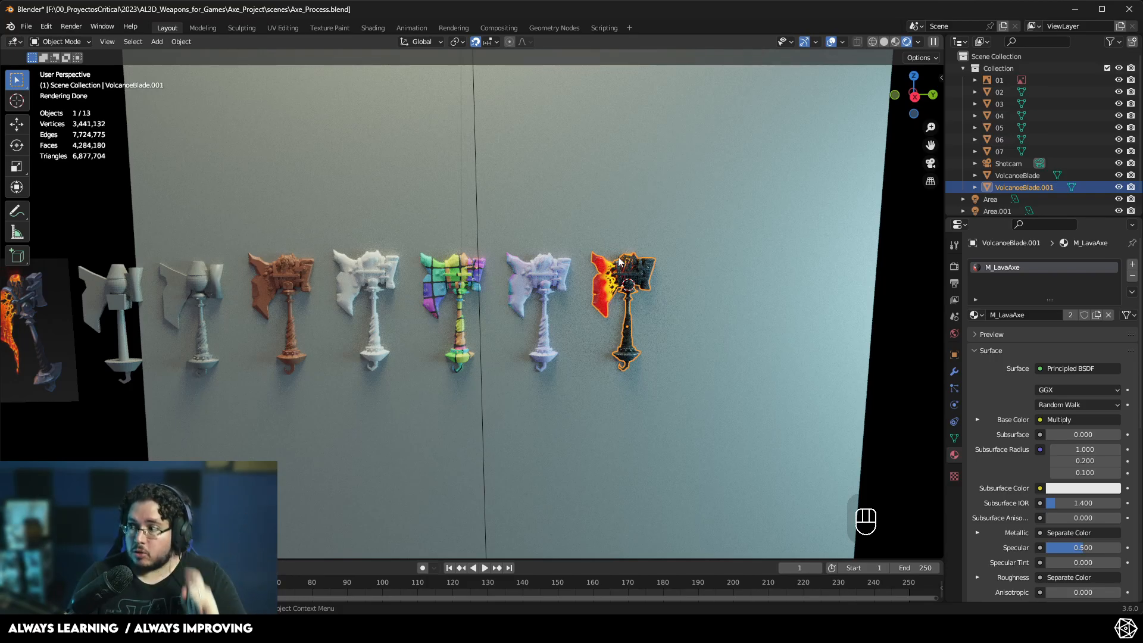
left_click(1076, 10)
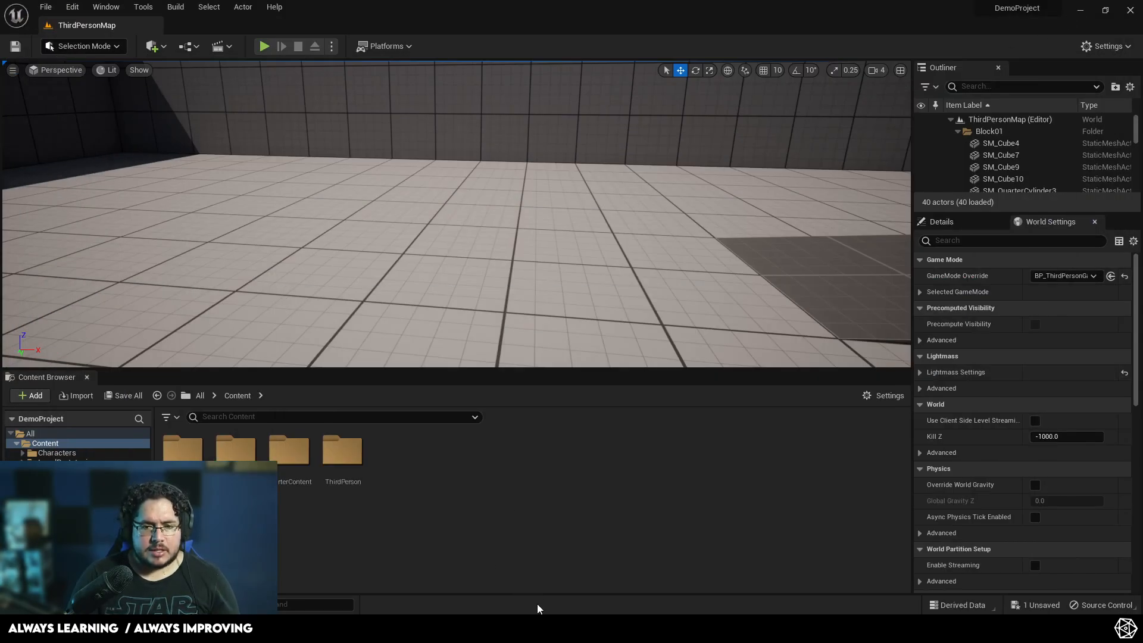
Step: Browse in File Explorer to the Bakes folder inside AL3D_Weapons_for_Games, Axe_Project, scenes
left_click_drag(1142, 166, 702, 165)
scroll(562, 447, "down", 2)
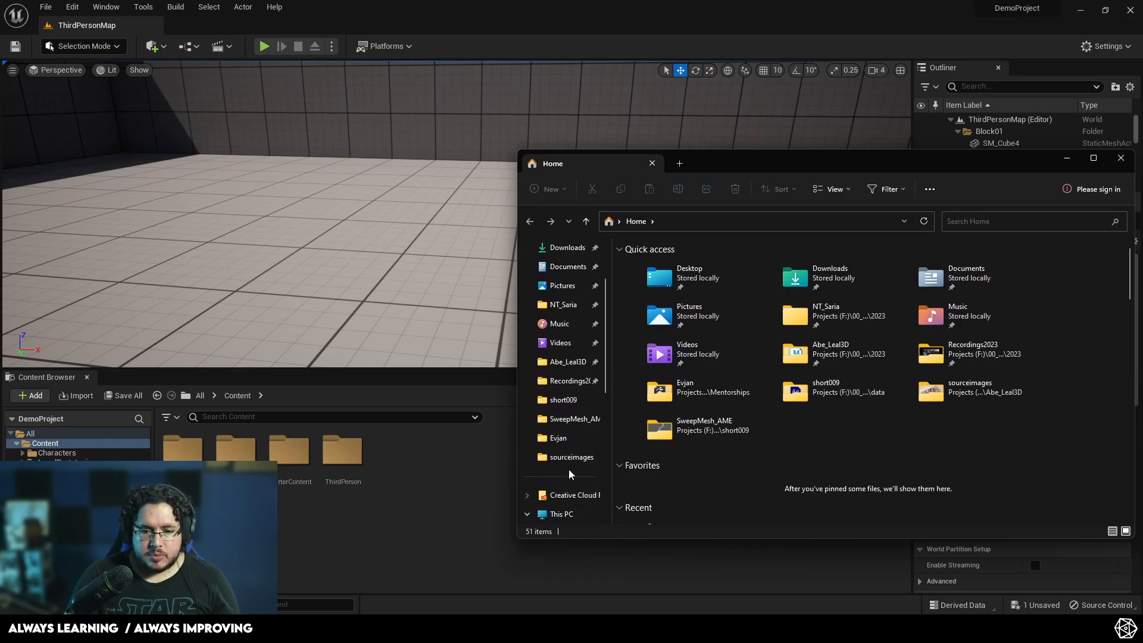
left_click(562, 366)
left_click(796, 222)
double_click(688, 281)
left_click(756, 223)
double_click(677, 301)
double_click(674, 264)
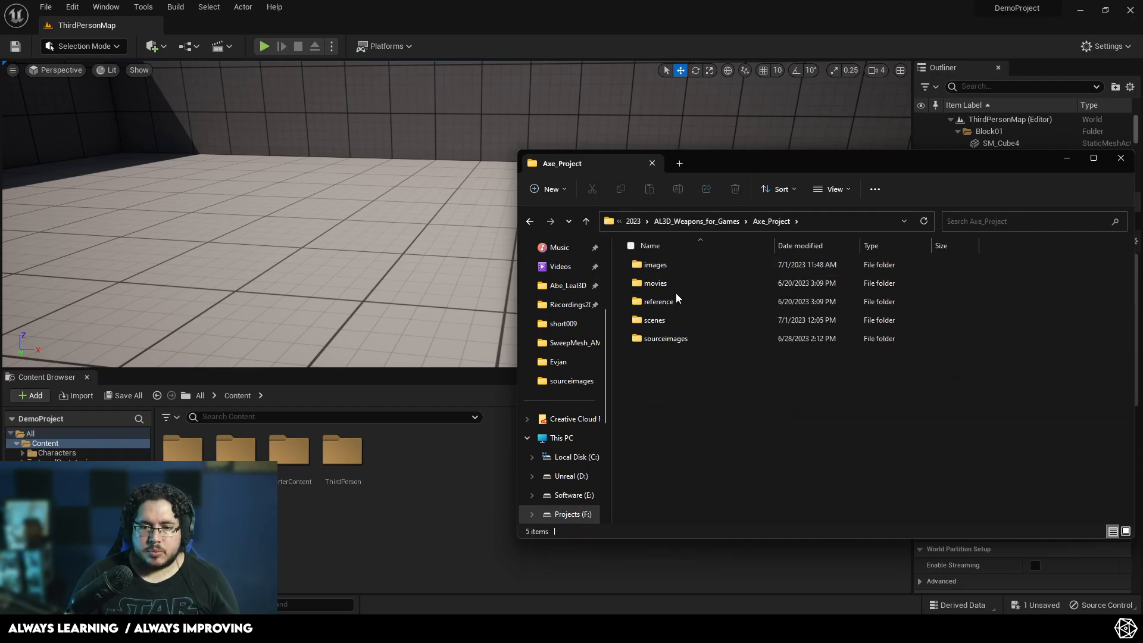
double_click(668, 313)
double_click(668, 266)
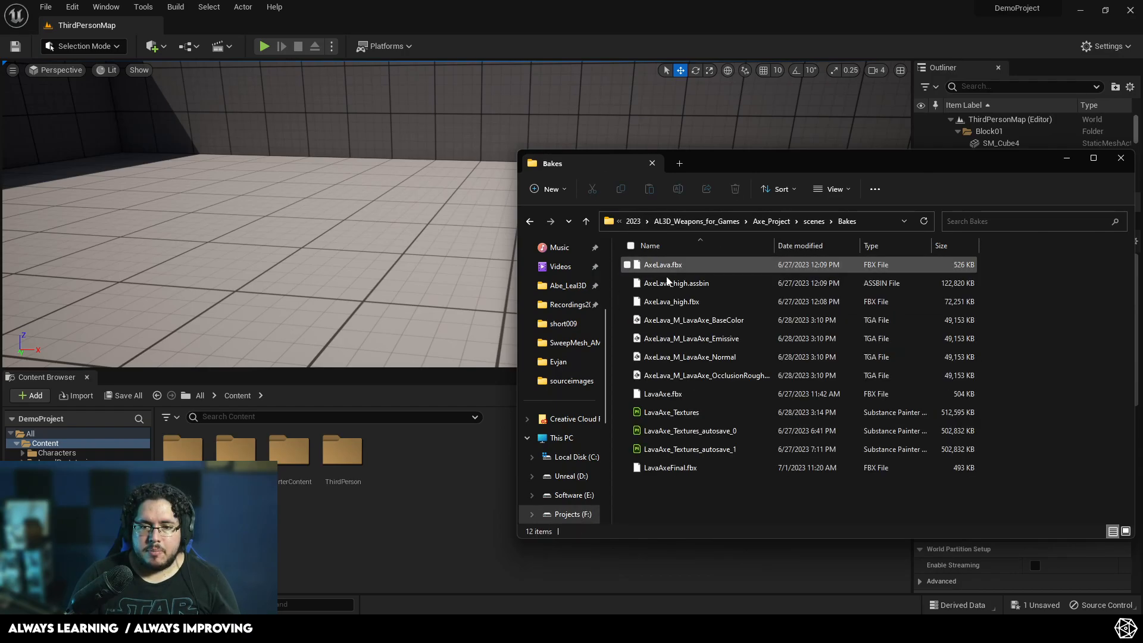
Step: Import LavaAxeFinal.fbx into the Content folder as a static mesh with the default FBX options and dismiss the message log
left_click(670, 467)
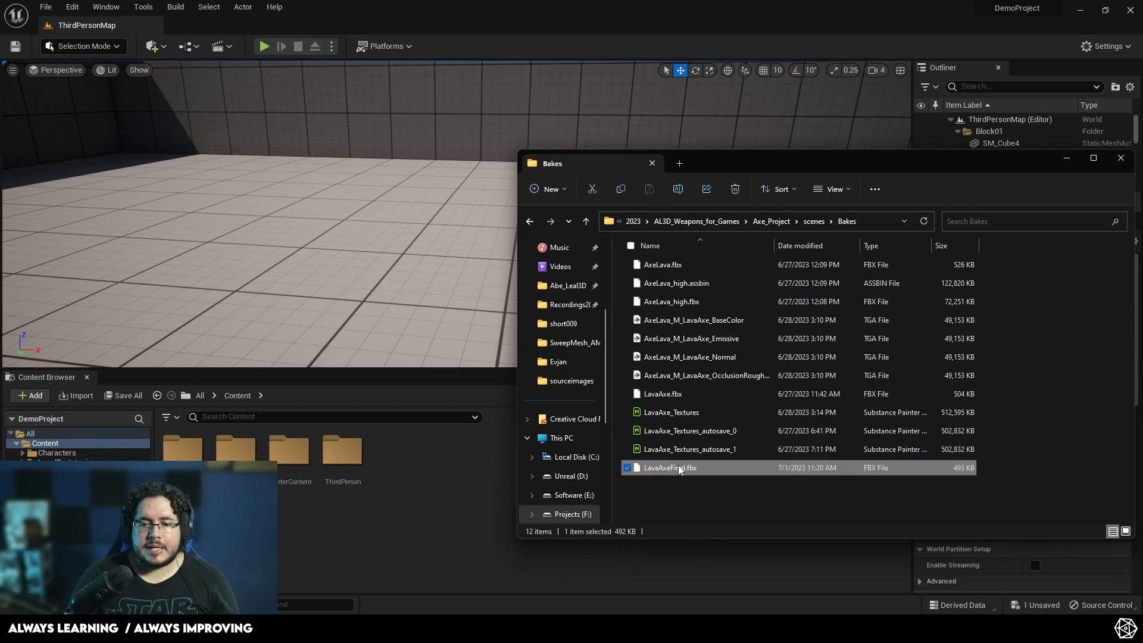
left_click_drag(671, 470, 448, 485)
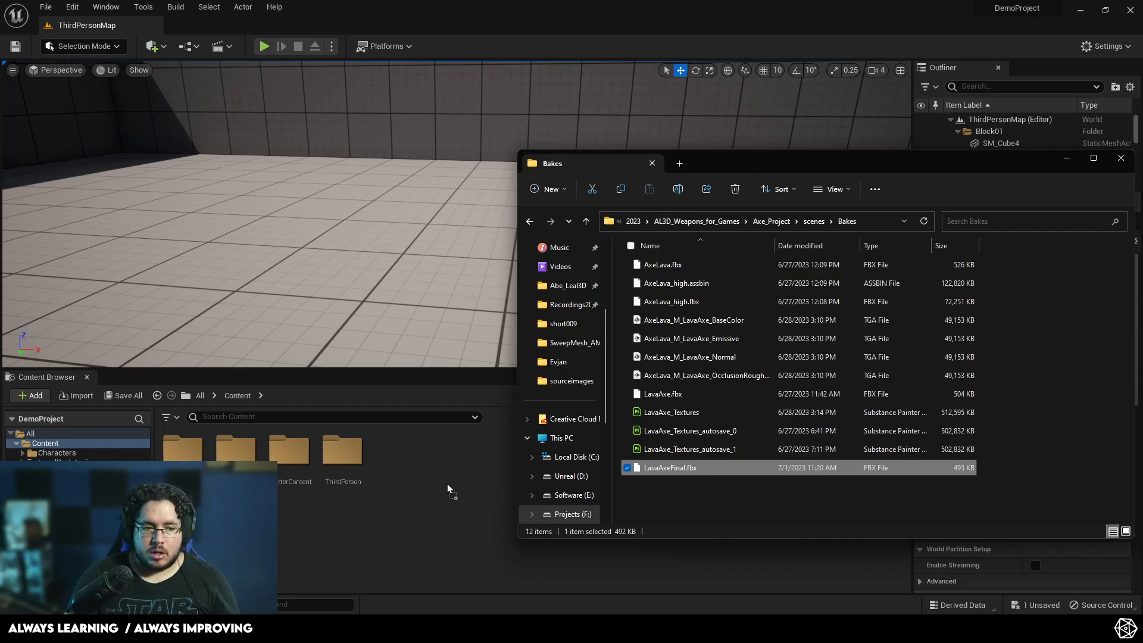
left_click_drag(448, 485, 446, 485)
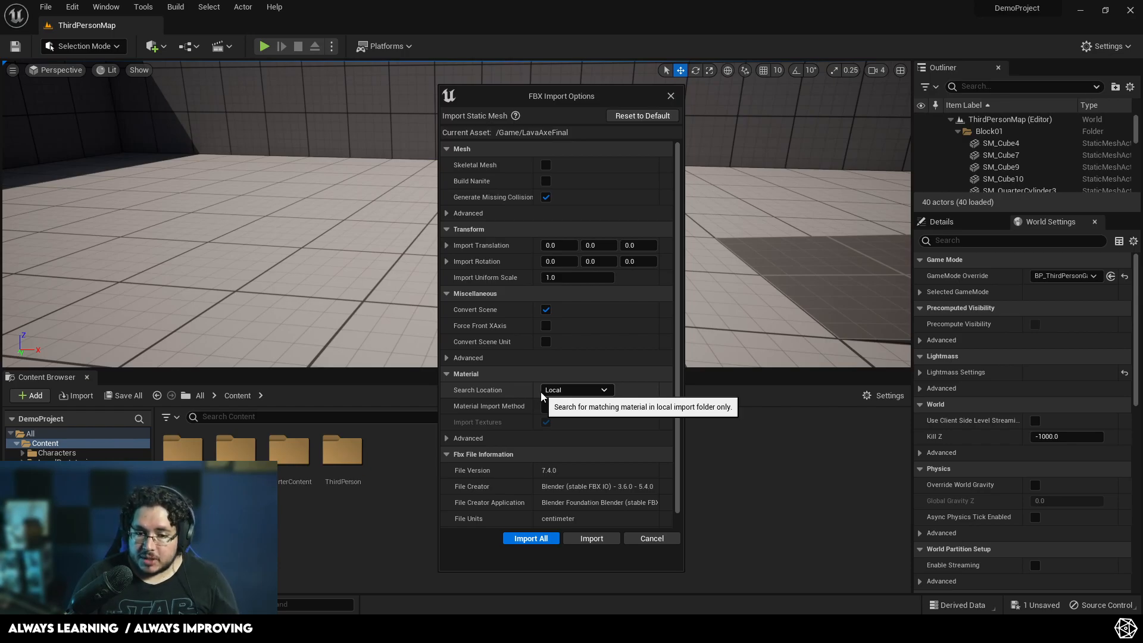
left_click(594, 542)
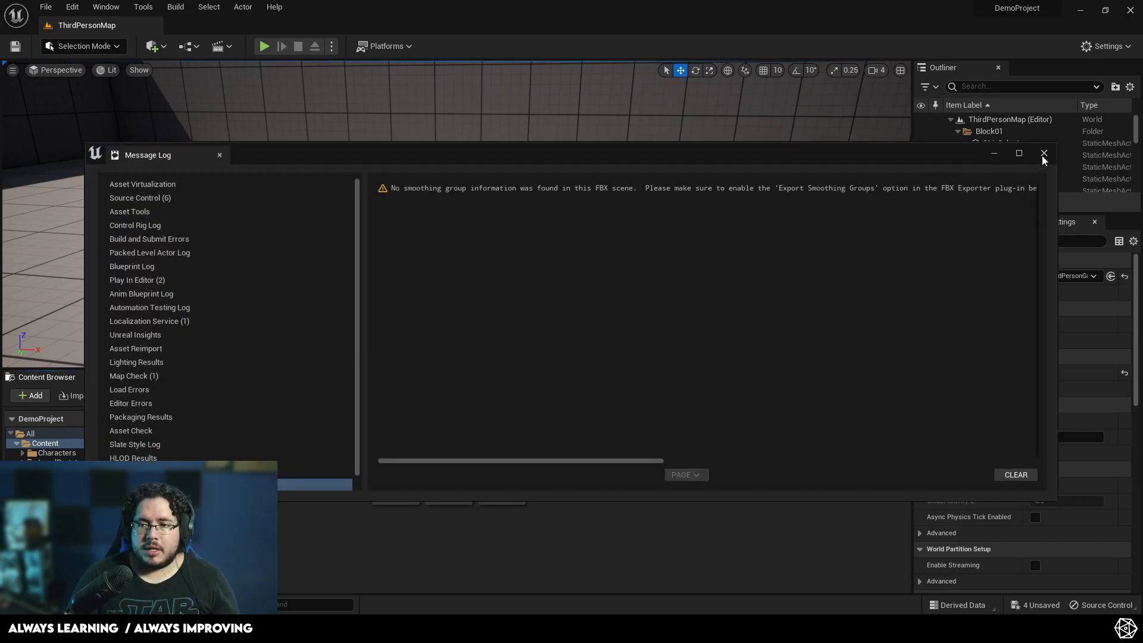
left_click(1044, 154)
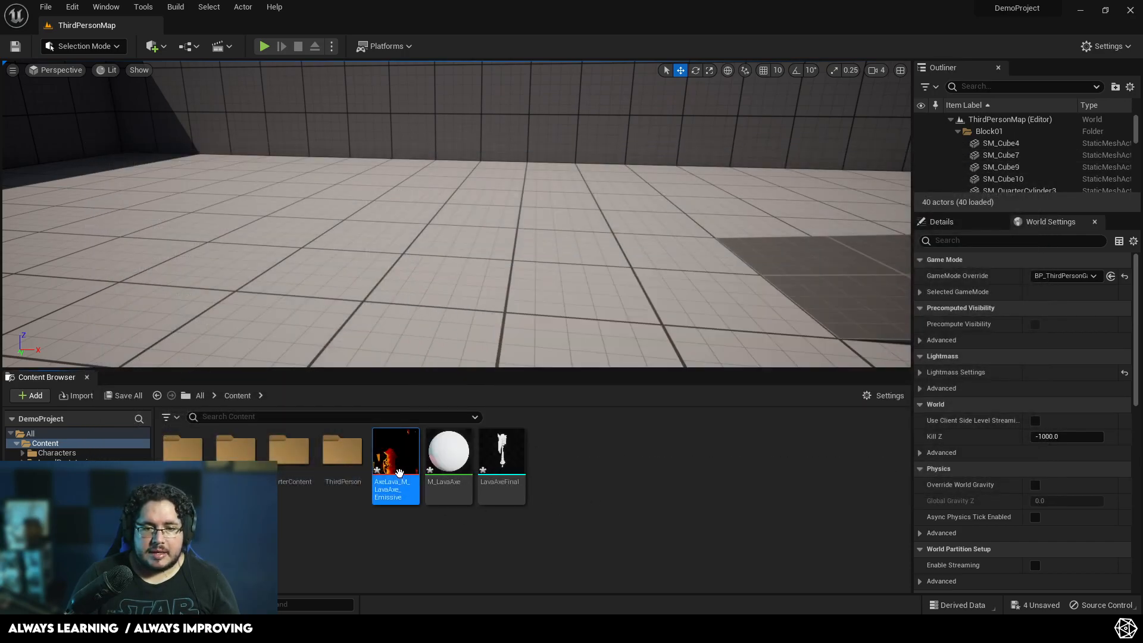
Step: Delete the automatically imported AxeLava_M_LavaAxe_Emissive texture from the Content folder
mouse_move(405, 472)
key("Delete")
left_click(470, 503)
left_click(412, 493)
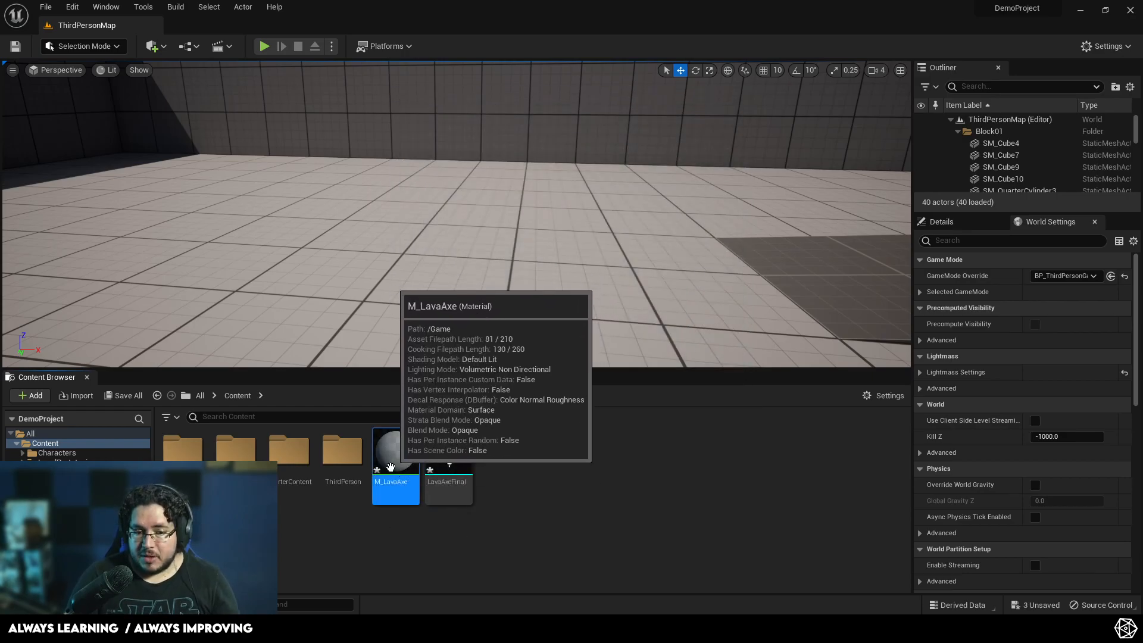
Step: Inspect the LavaAxeFinal static mesh and its assigned material in the mesh editor
mouse_move(450, 458)
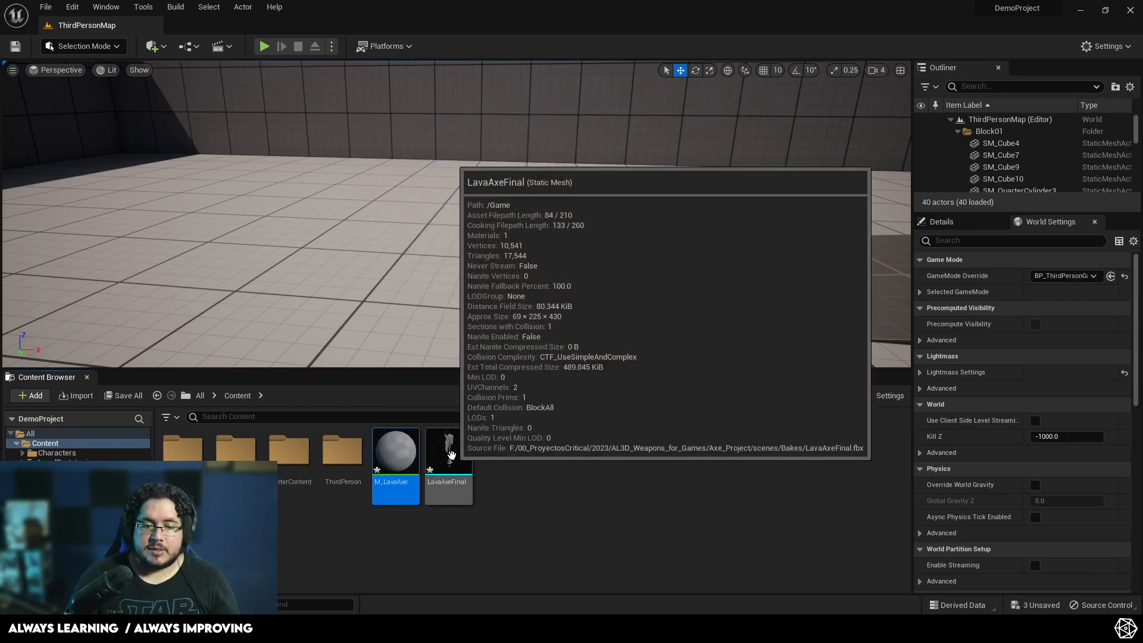
double_click(450, 456)
left_click_drag(545, 276, 570, 252)
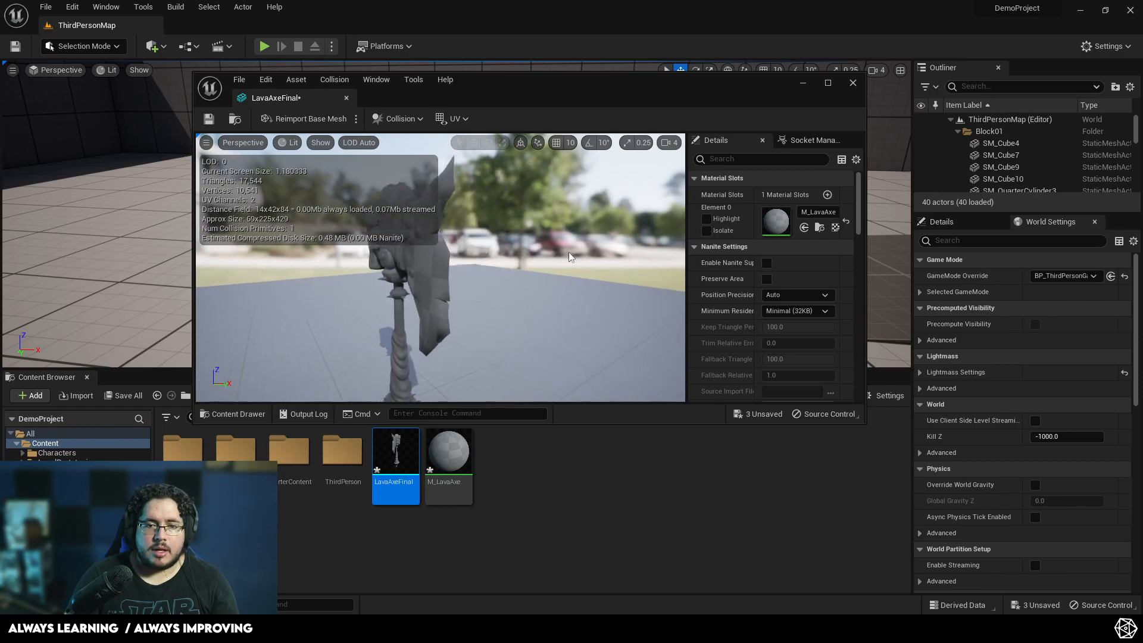
left_click(802, 84)
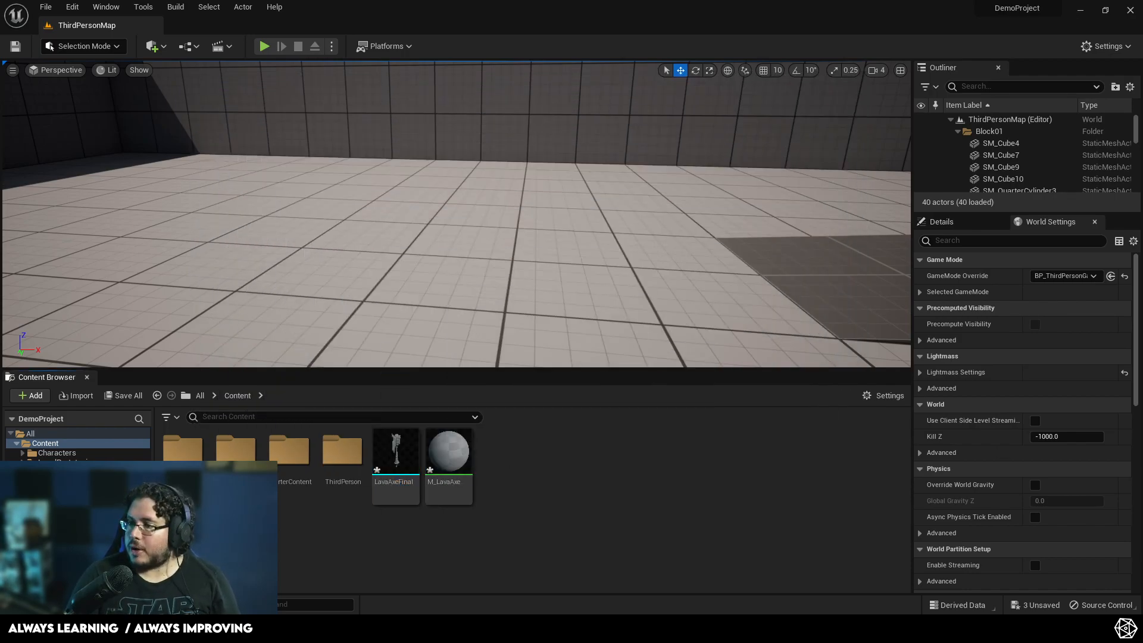
Step: Import the BaseColor, Emissive, Normal and OcclusionRoughnessMetallic lava axe textures into the Content folder
left_click_drag(1142, 416, 571, 487)
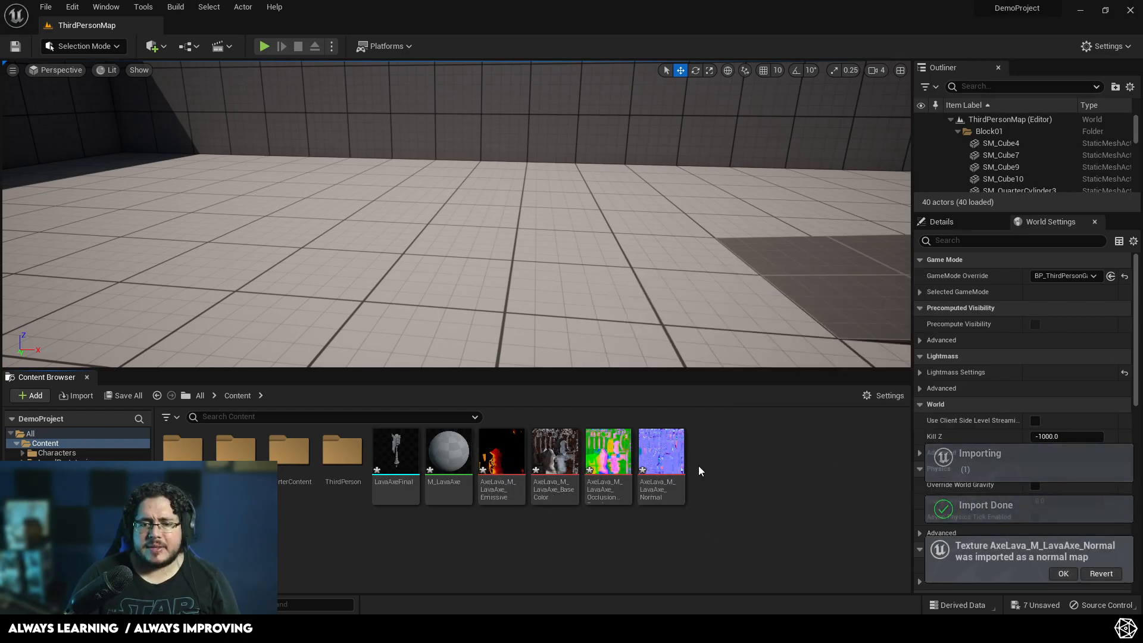
right_click_drag(482, 281, 411, 281)
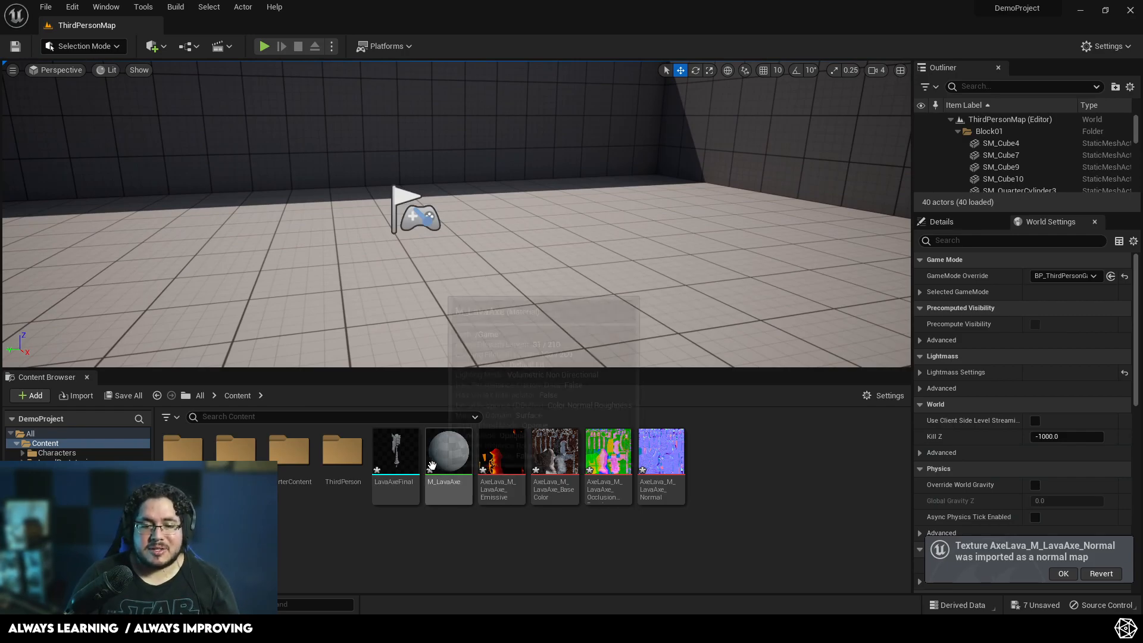
Step: Open the M_LavaAxe material and delete the existing nodes that feed its main output node
double_click(449, 446)
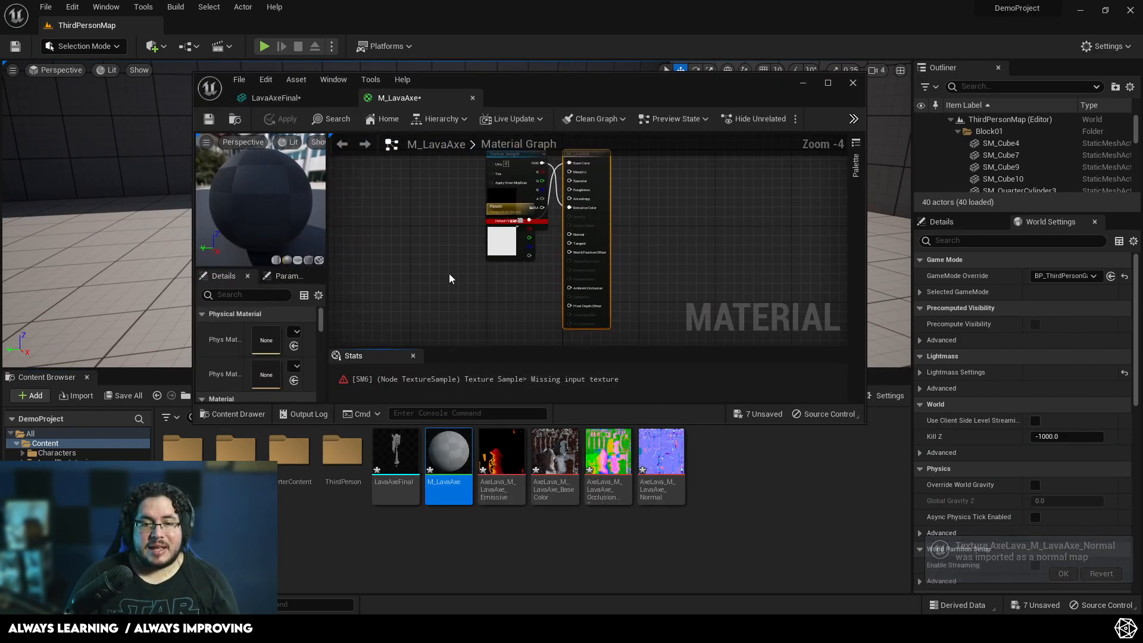
left_click_drag(485, 229, 522, 287)
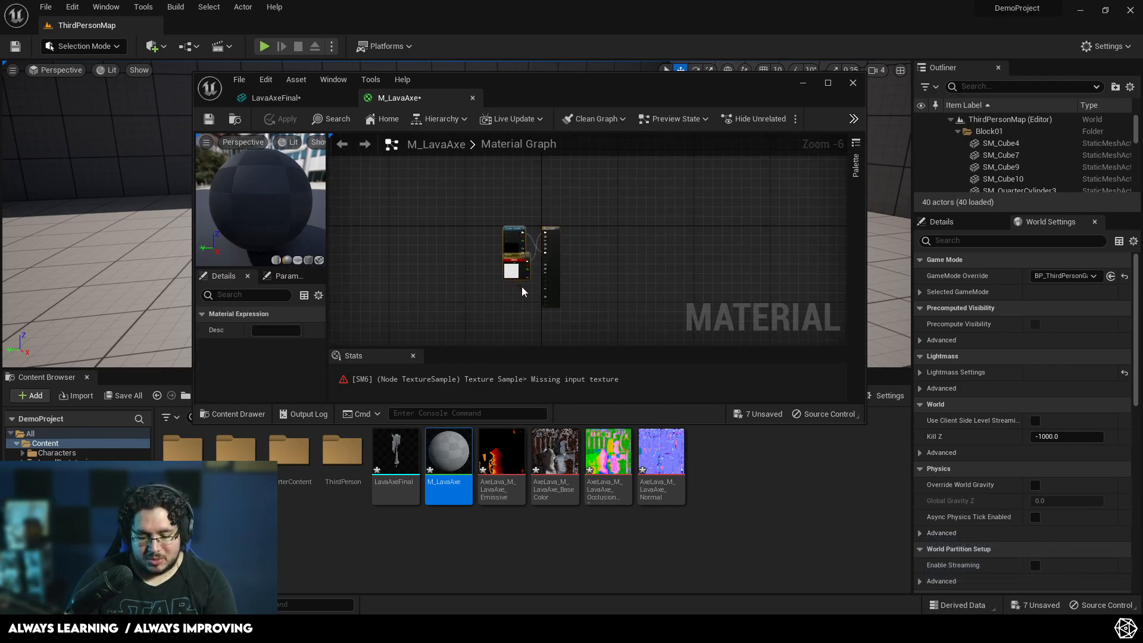
key("Delete")
Step: Add the BaseColor, Emissive and Normal textures to the M_LavaAxe material graph as texture samples
scroll(541, 240, "up", 3)
left_click_drag(580, 207, 631, 195)
scroll(513, 244, "down", 1)
left_click(555, 456)
left_click_drag(555, 453, 479, 205)
left_click_drag(504, 476, 406, 258)
scroll(501, 295, "down", 1)
left_click_drag(661, 453, 545, 301)
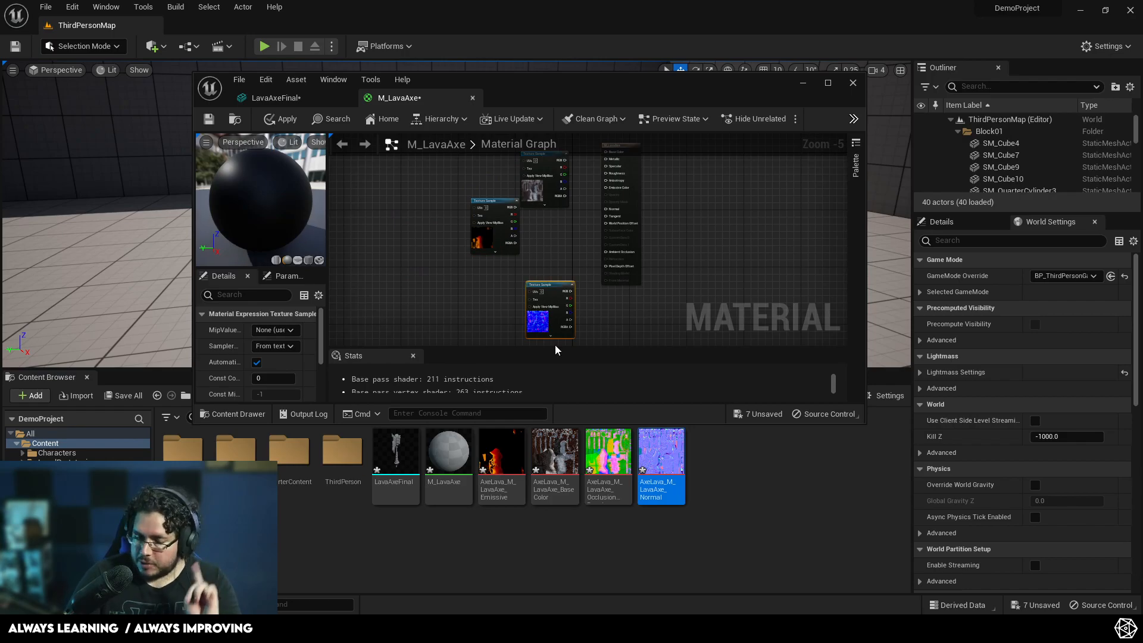
Step: Open the OcclusionRoughnessMetallic texture in a maximized editor and display only its red channel
double_click(600, 461)
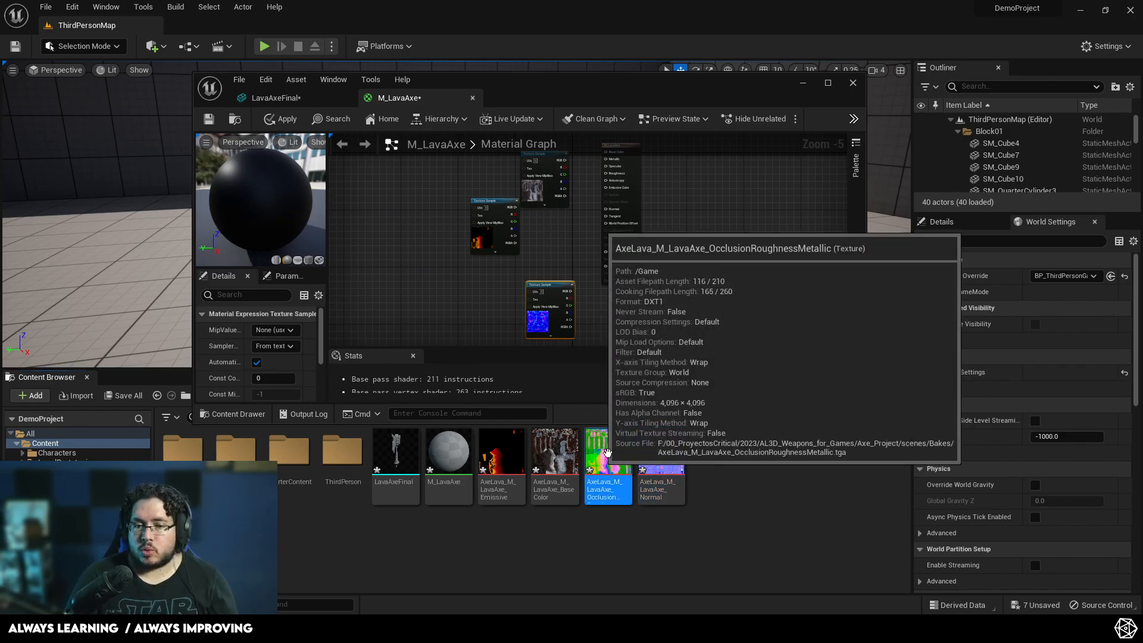
left_click(828, 84)
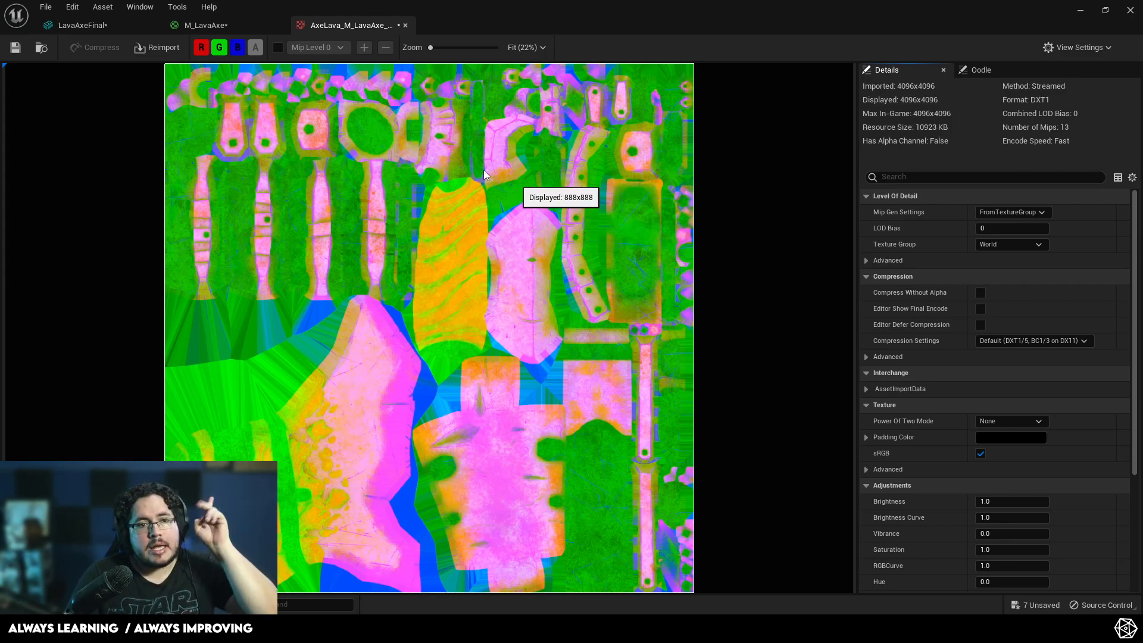
left_click(219, 47)
left_click(237, 48)
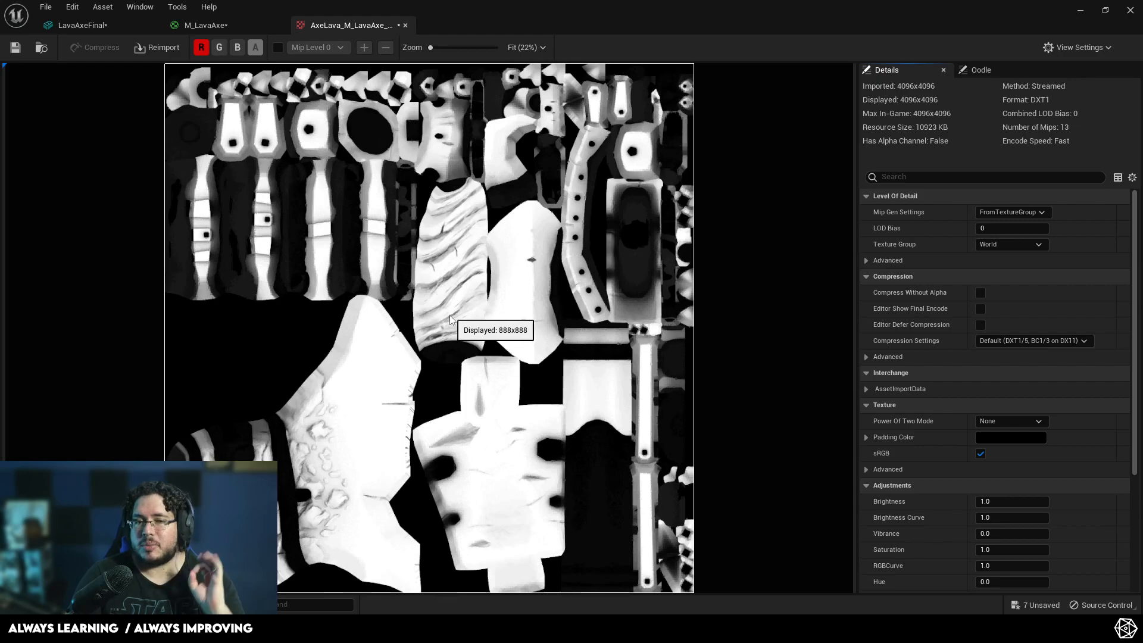
Step: Display the texture's green channel alone, followed by its blue channel alone, and examine the blue channel up close
left_click(219, 47)
left_click(202, 47)
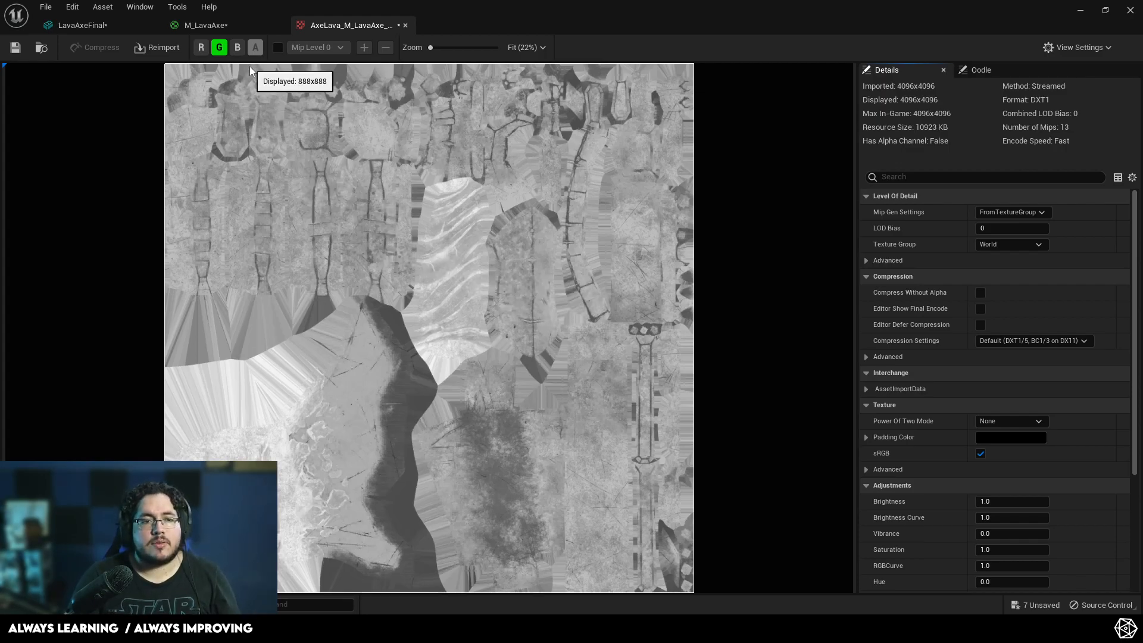
left_click(233, 47)
left_click(219, 47)
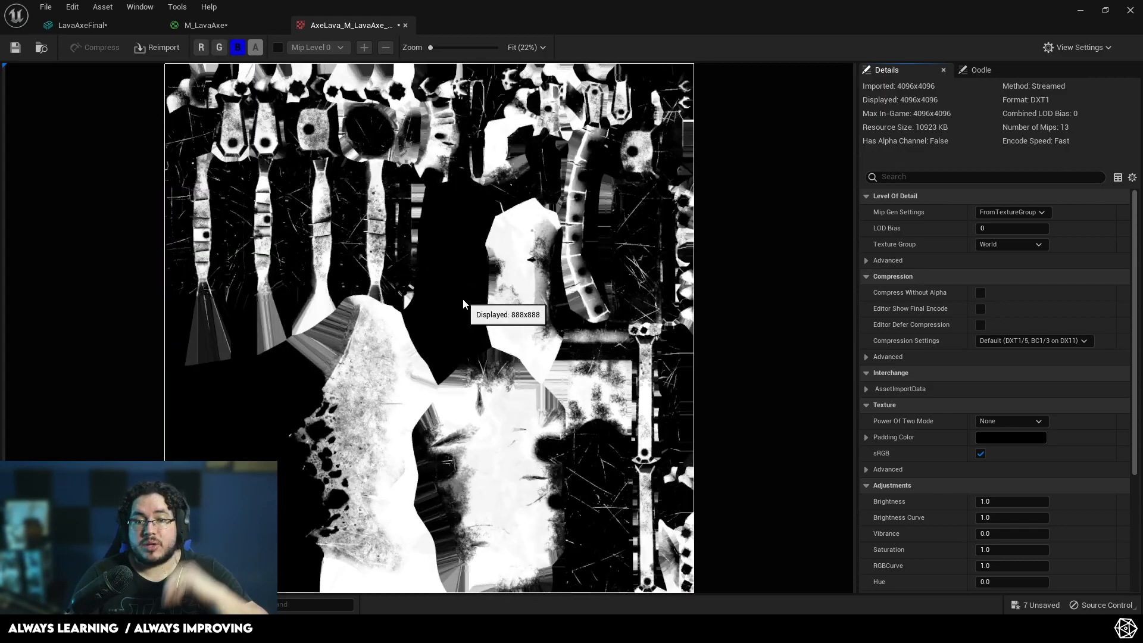
scroll(453, 315, "up", 5)
right_click_drag(704, 265, 396, 410)
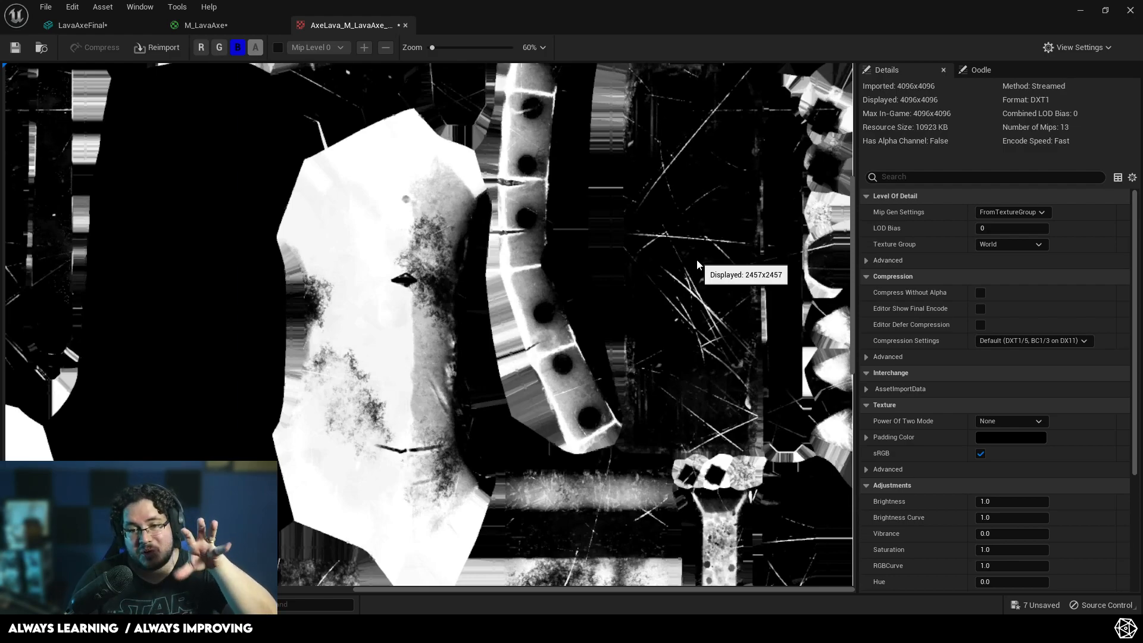
scroll(643, 268, "down", 5)
scroll(369, 227, "up", 2)
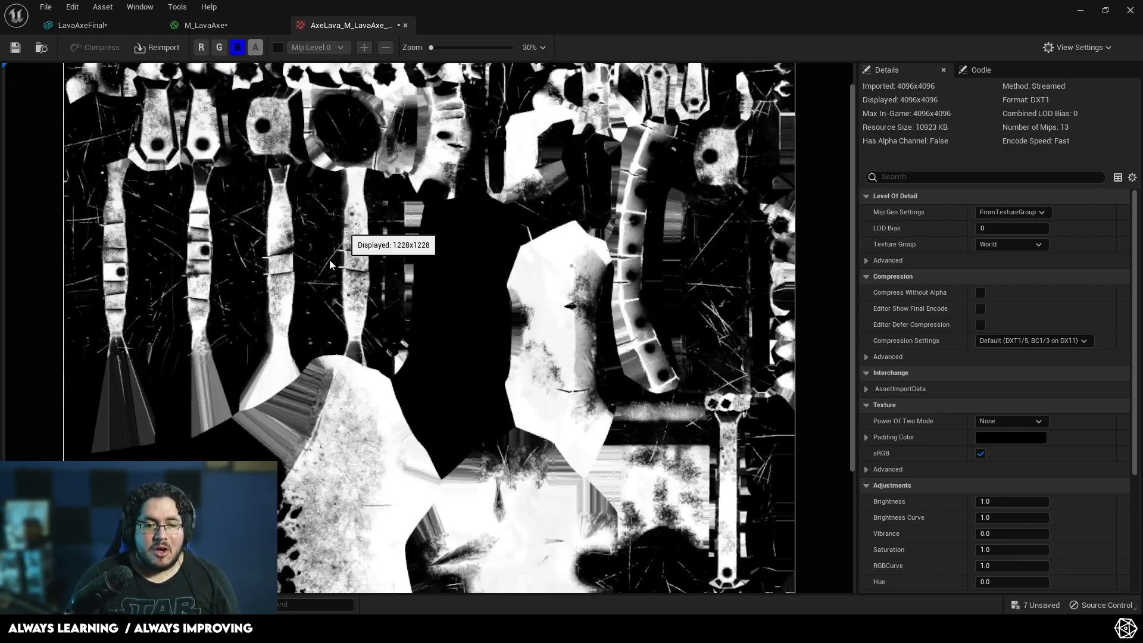
scroll(357, 268, "down", 1)
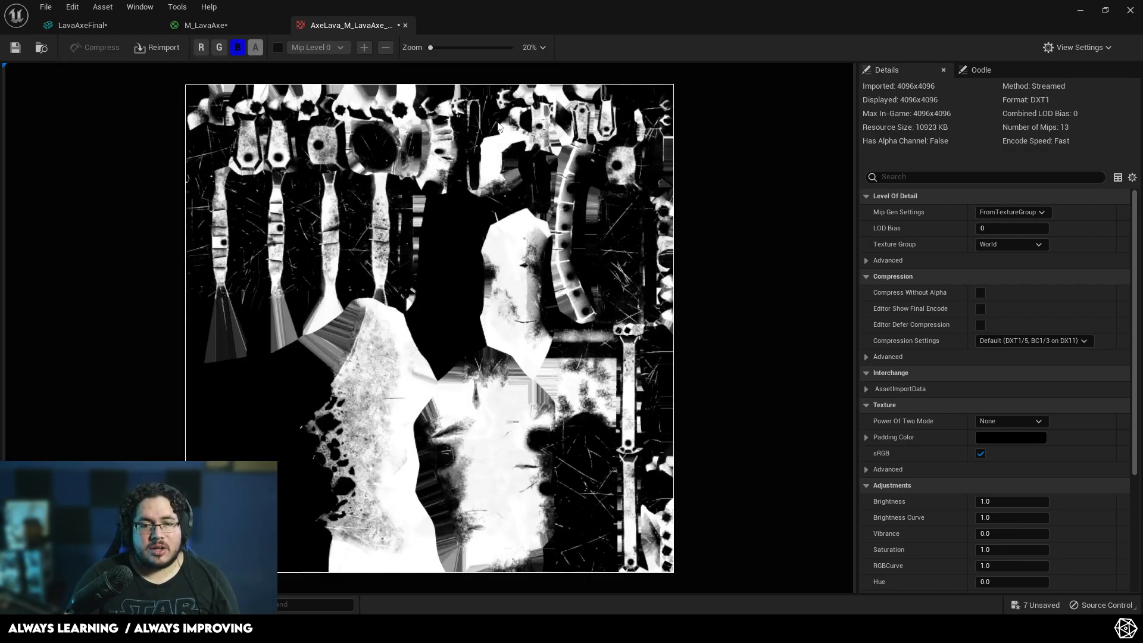
Step: Restore all colour channels of the OcclusionRoughnessMetallic texture, turn off its sRGB option and save it
left_click(200, 48)
left_click(219, 47)
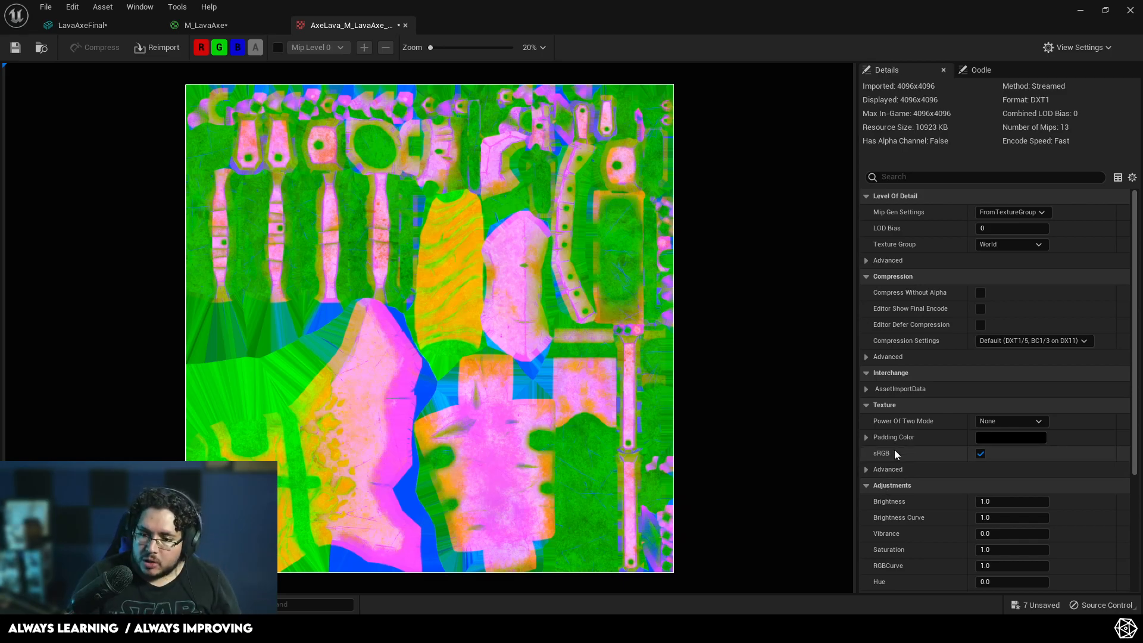
mouse_move(882, 453)
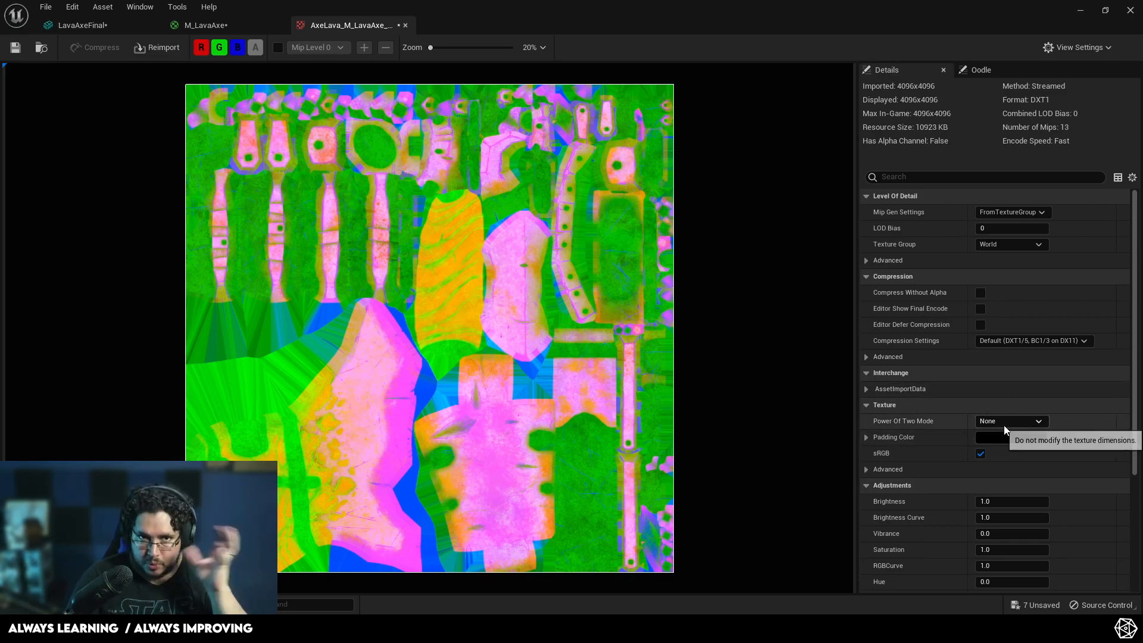
left_click(980, 453)
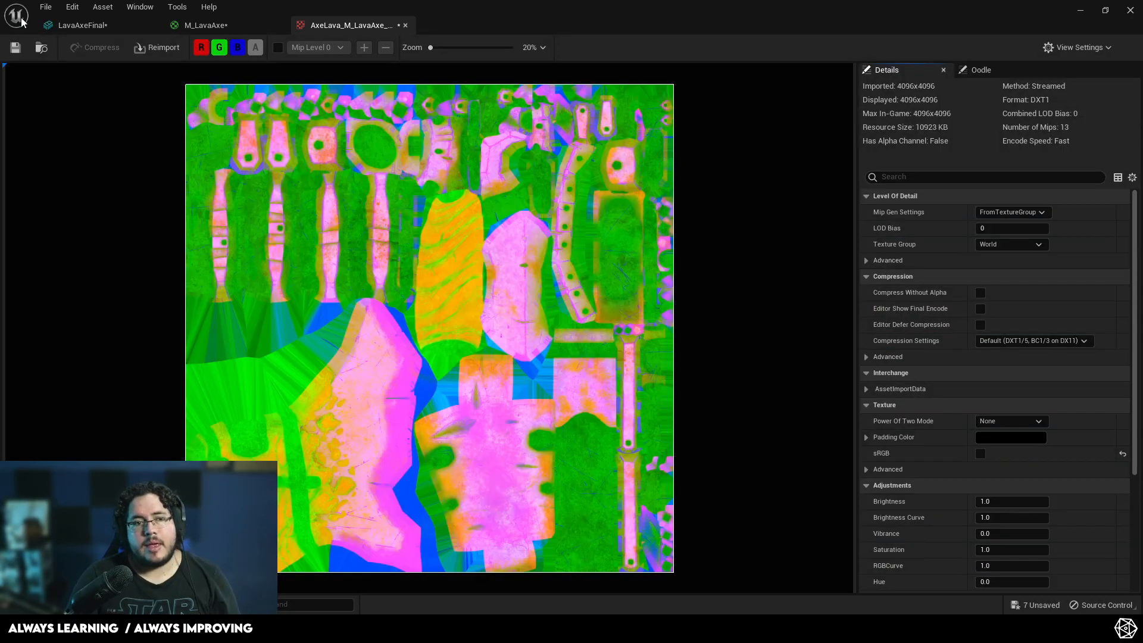
left_click(8, 48)
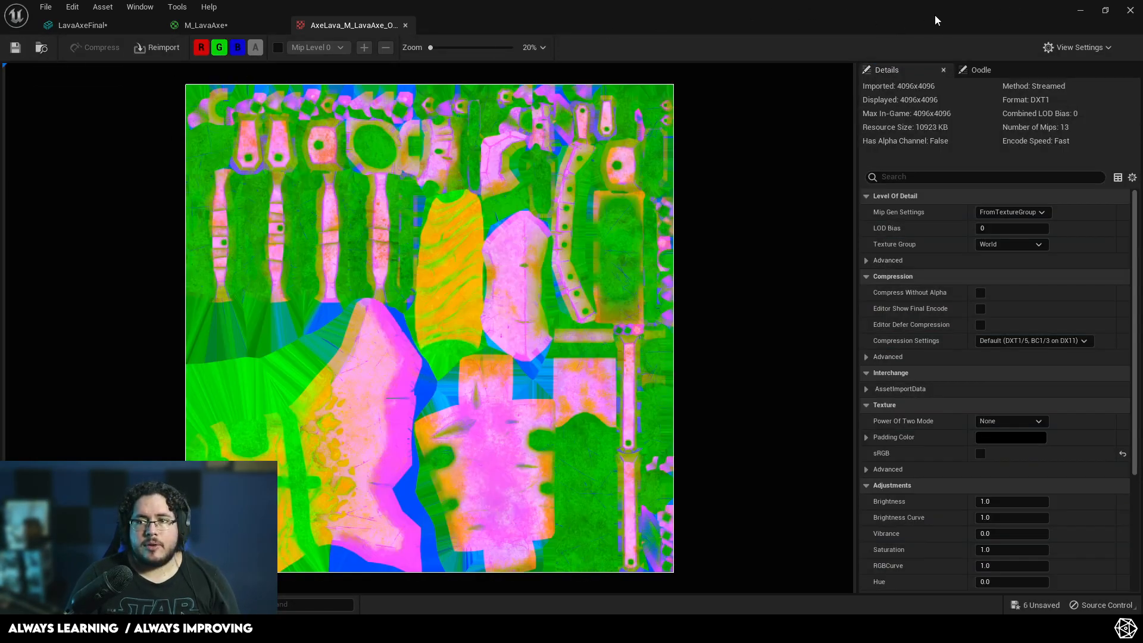
Step: Add the OcclusionRoughnessMetallic texture to the M_LavaAxe material graph as a texture sample and check its sampler type
double_click(941, 15)
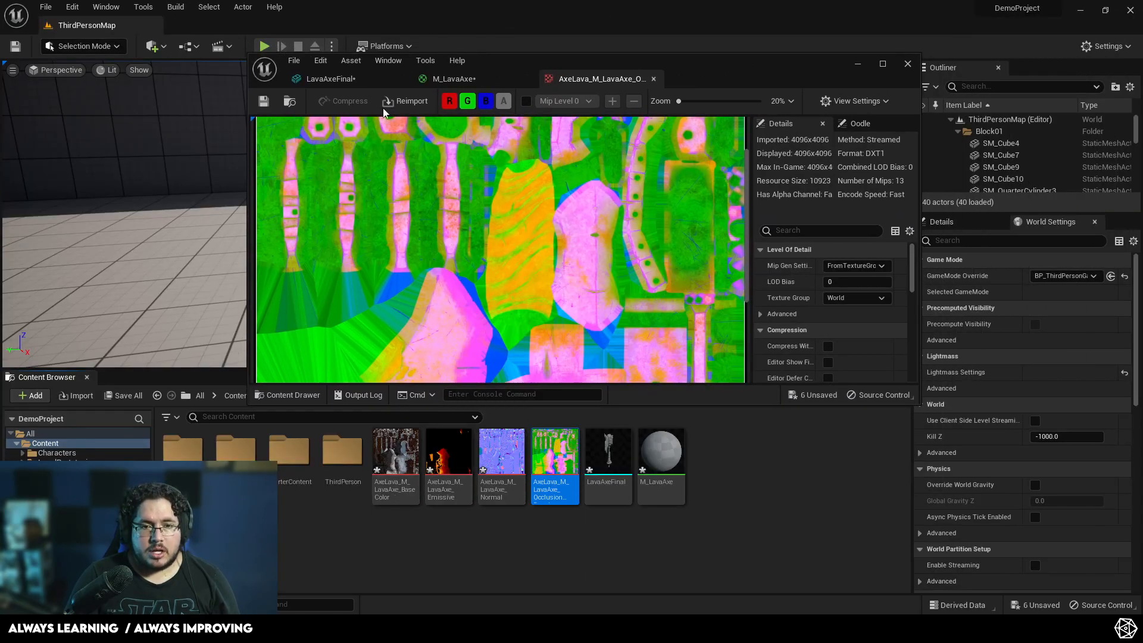
left_click(453, 78)
left_click_drag(555, 456, 471, 243)
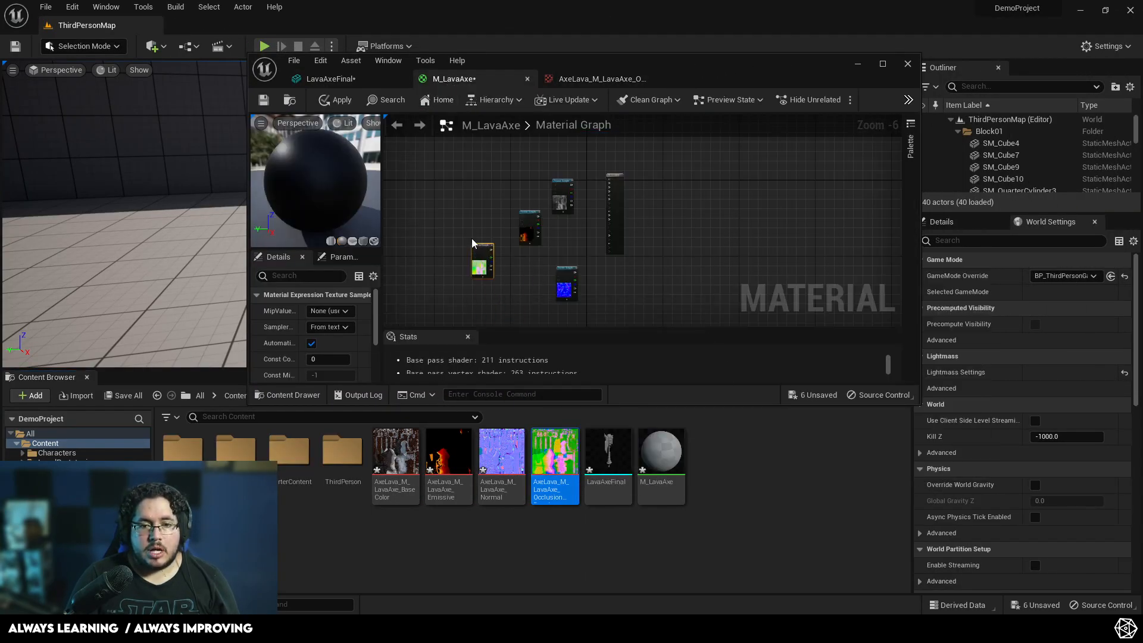
left_click(883, 64)
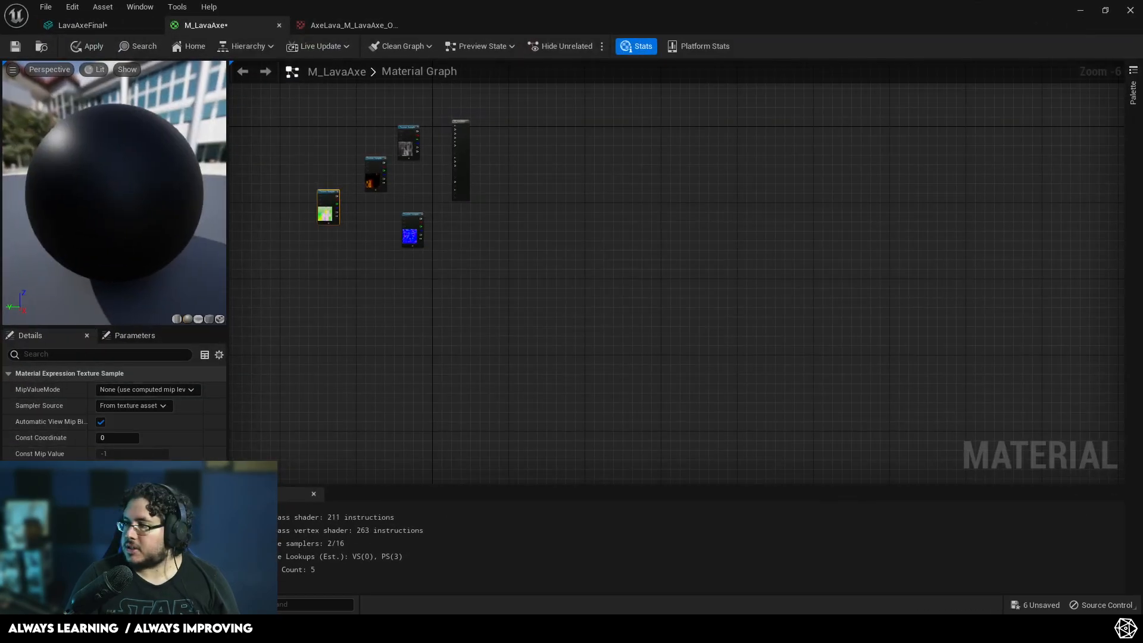
left_click_drag(498, 24, 487, 55)
scroll(216, 313, "down", 4)
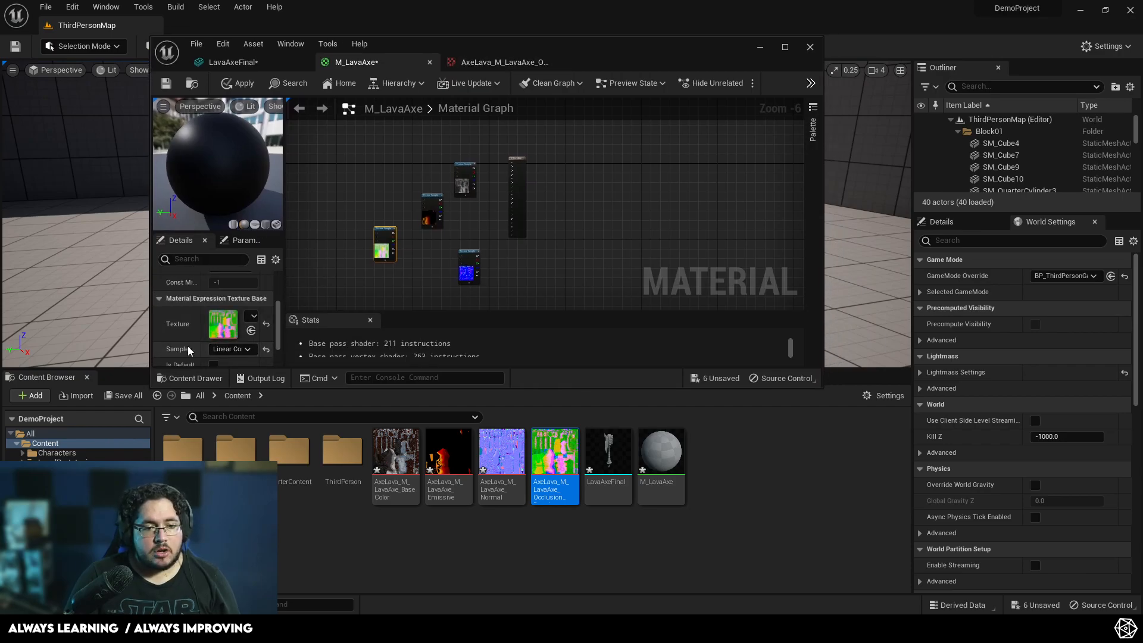
scroll(406, 239, "up", 4)
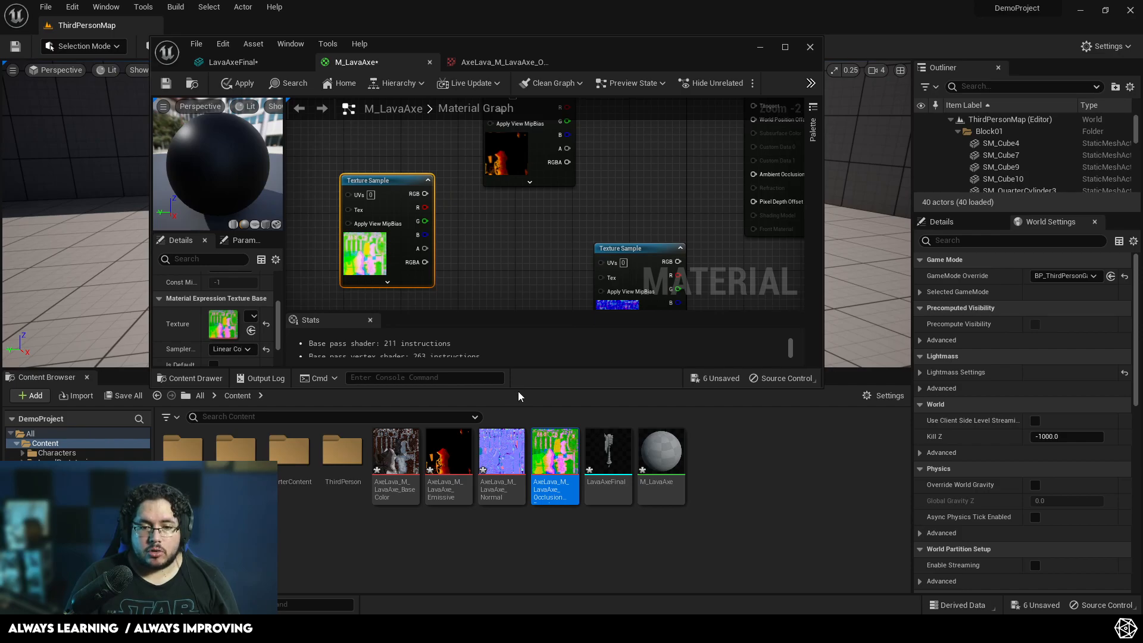
Step: Connect the RGB outputs of the BaseColor, Emissive and Normal samples to the material's Base Color, Emissive Color and Normal inputs
left_click_drag(519, 389, 518, 572)
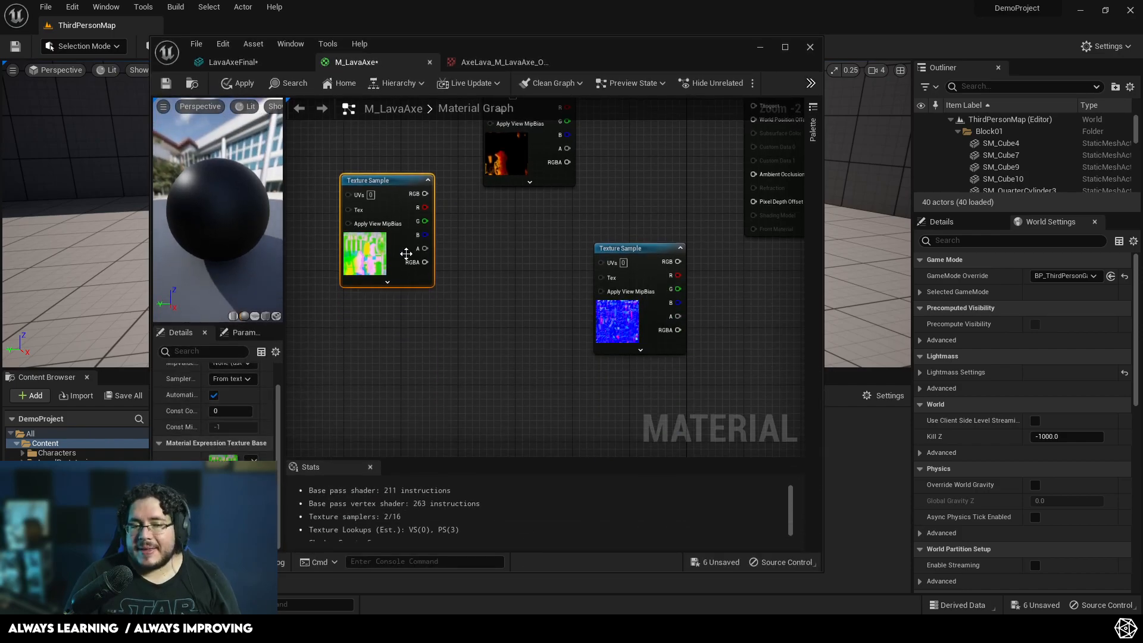
right_click_drag(504, 231, 505, 358)
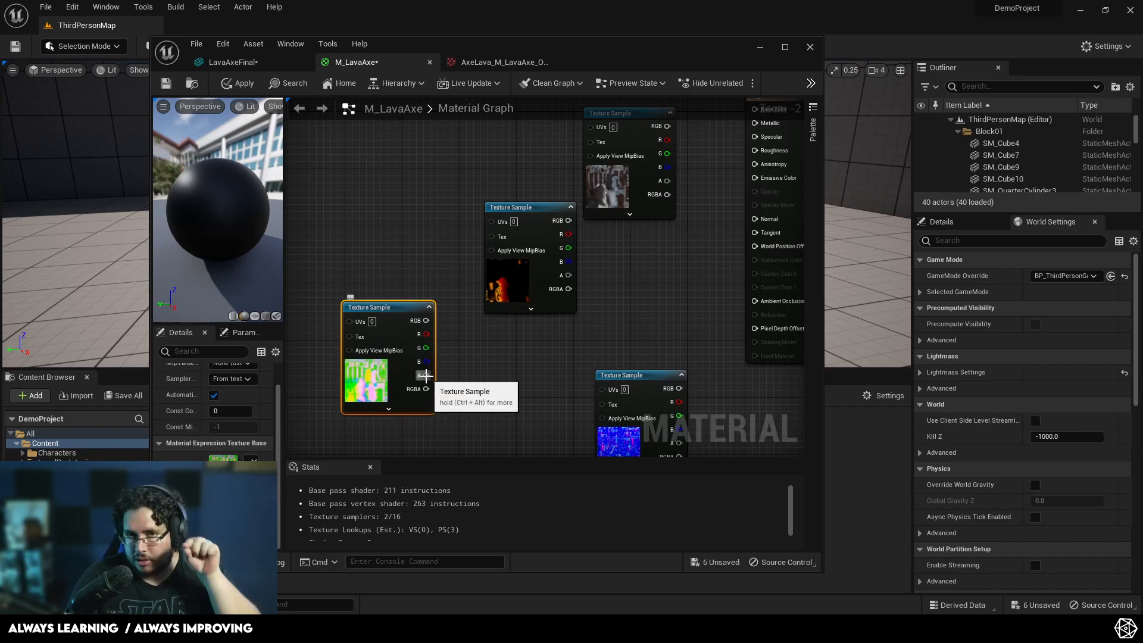
right_click_drag(510, 360, 432, 426)
scroll(527, 321, "down", 1)
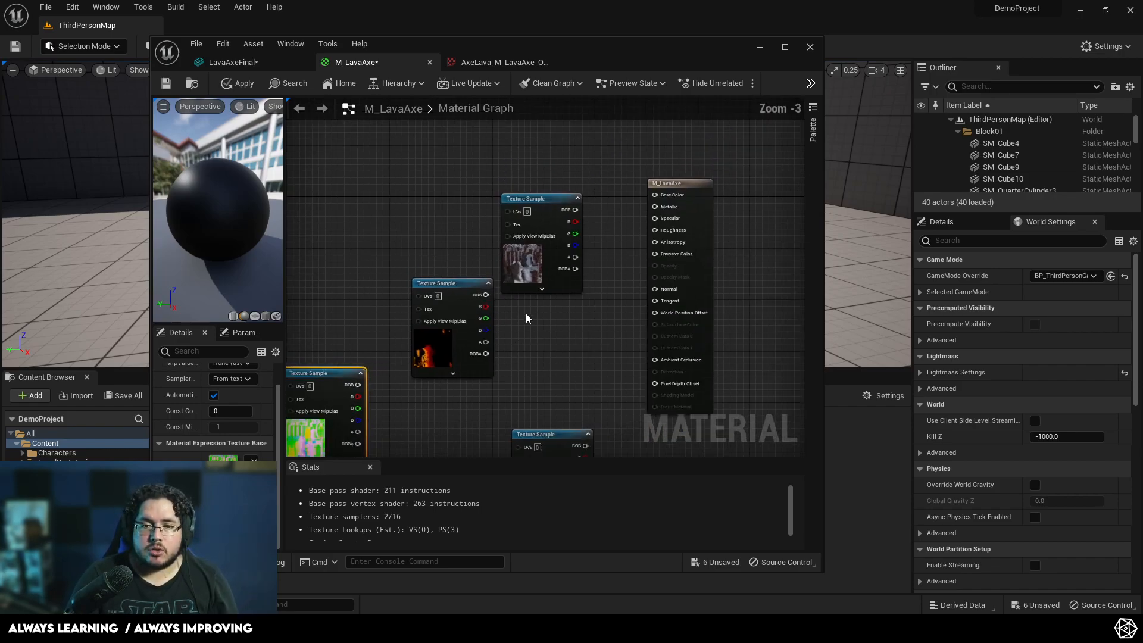
left_click_drag(549, 199, 520, 170)
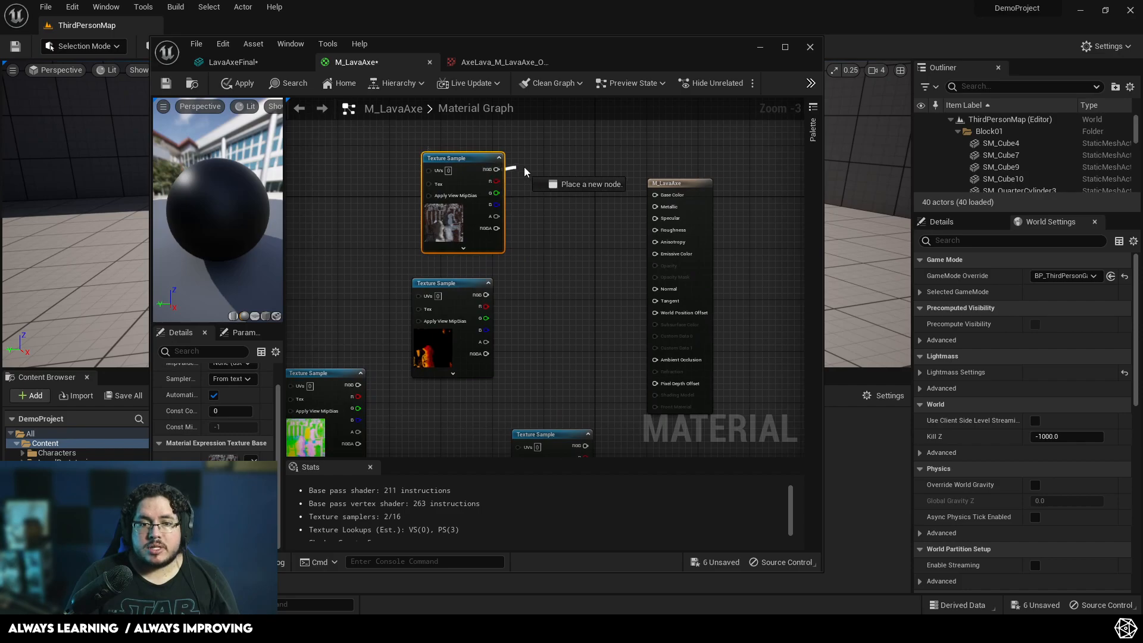
left_click_drag(656, 198, 657, 199)
right_click_drag(656, 198, 662, 128)
left_click_drag(491, 225, 661, 184)
left_click_drag(554, 364, 660, 219)
Step: Connect the packed texture's red channel to Ambient Occlusion, green to Roughness and blue to Metallic, and save the material
right_click_drag(576, 265, 654, 279)
left_click_drag(441, 341, 745, 305)
left_click_drag(441, 353, 736, 174)
left_click_drag(441, 364, 747, 152)
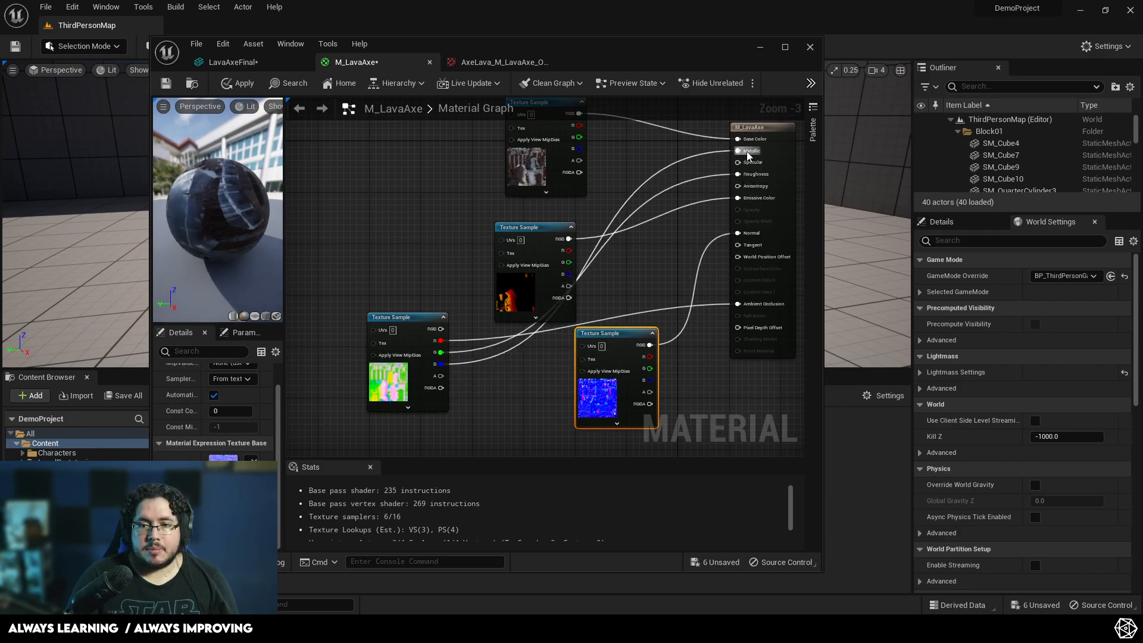
left_click(166, 86)
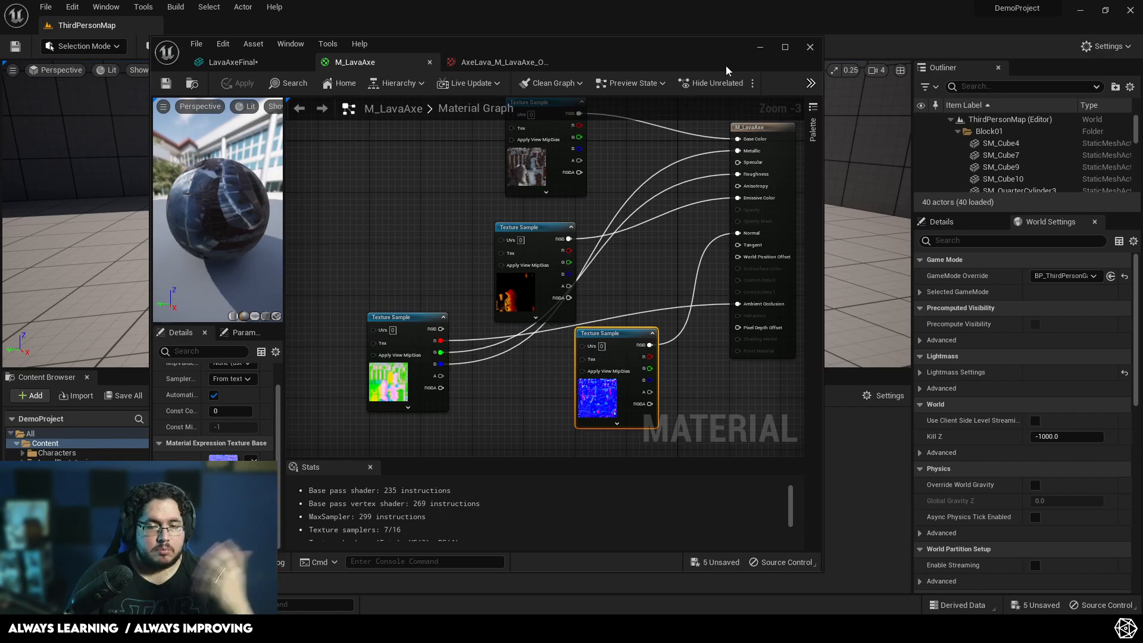
Step: Open the LavaAxeFinal mesh and examine its applied material from several angles and distances
left_click(810, 47)
double_click(628, 464)
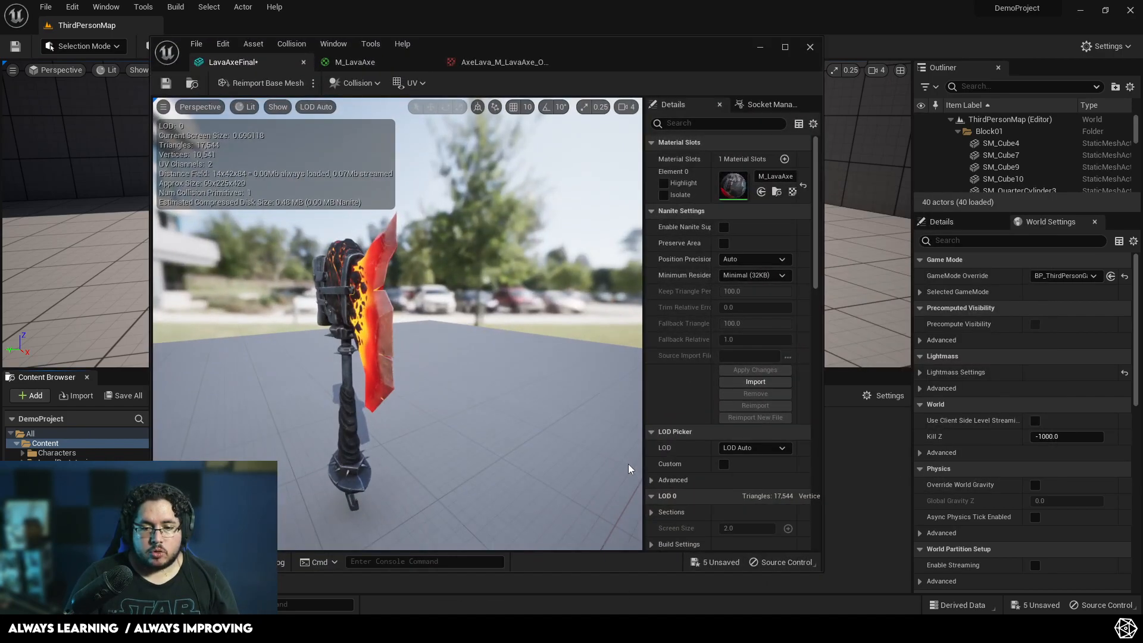
left_click_drag(398, 324, 254, 324)
scroll(397, 324, "up", 5)
left_click_drag(398, 323, 559, 324)
scroll(398, 324, "up", 4)
scroll(398, 323, "down", 5)
scroll(397, 323, "up", 4)
left_click_drag(398, 324, 374, 315)
scroll(397, 324, "down", 4)
left_click(760, 50)
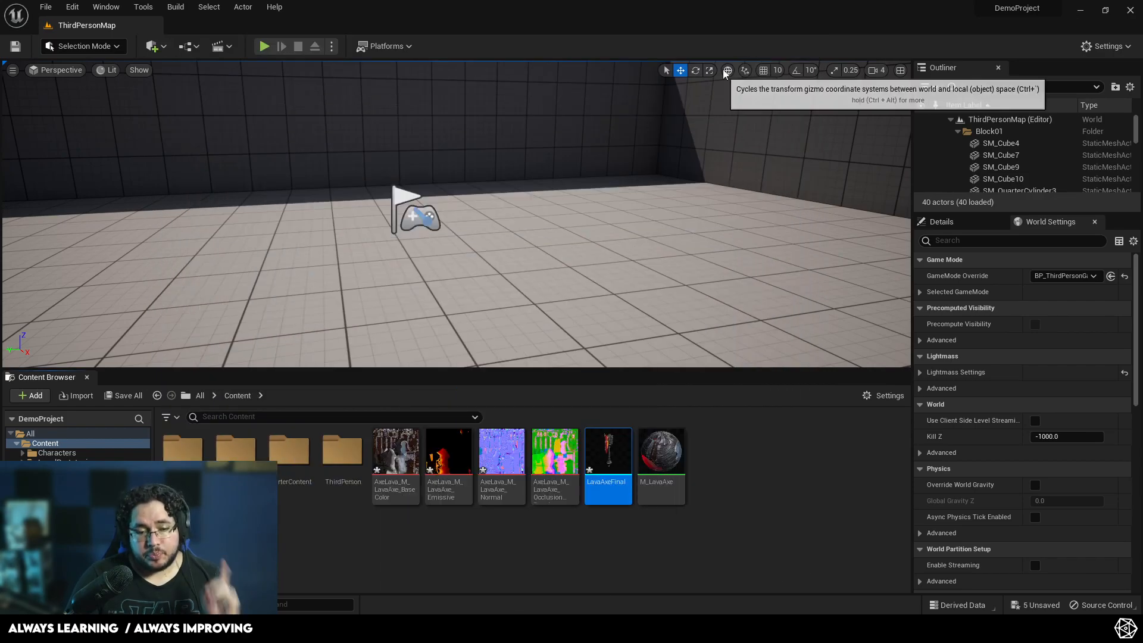
Step: Briefly play the level, stop it, and open BP_ThirdPersonCharacter from ThirdPerson/Blueprints with its follow camera selected in the viewport
left_click(264, 46)
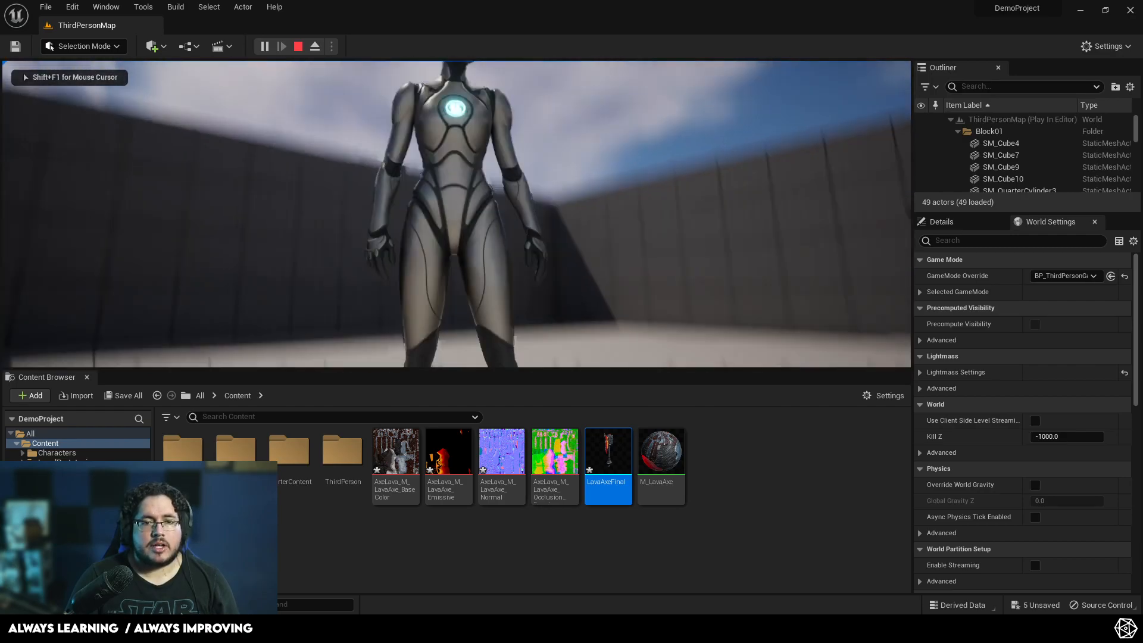
key("Escape")
left_click(56, 481)
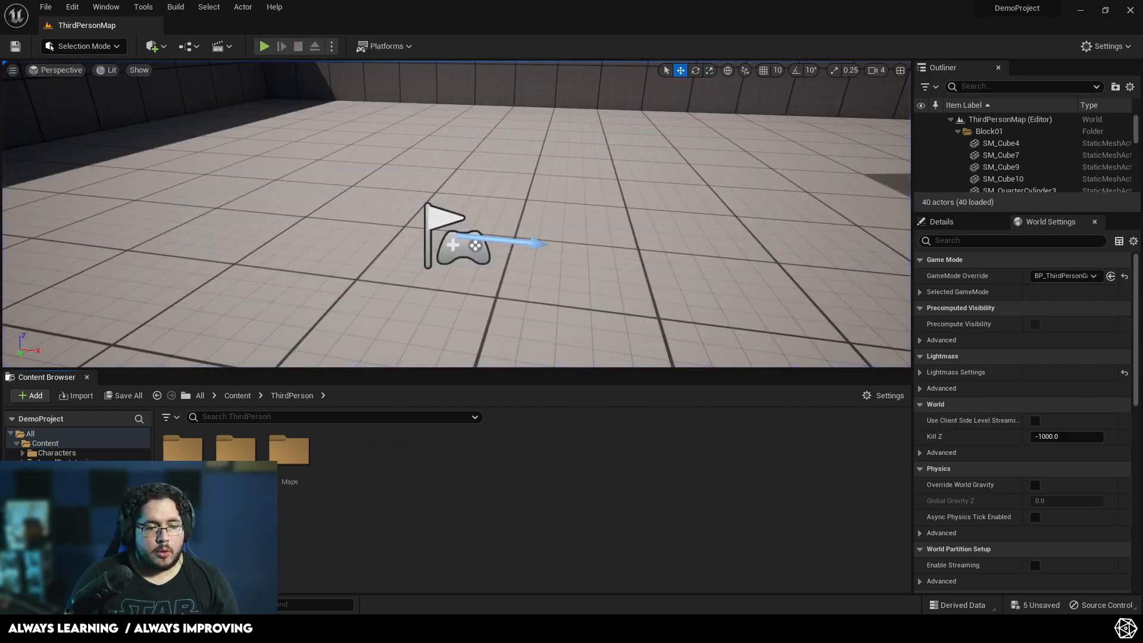
double_click(189, 456)
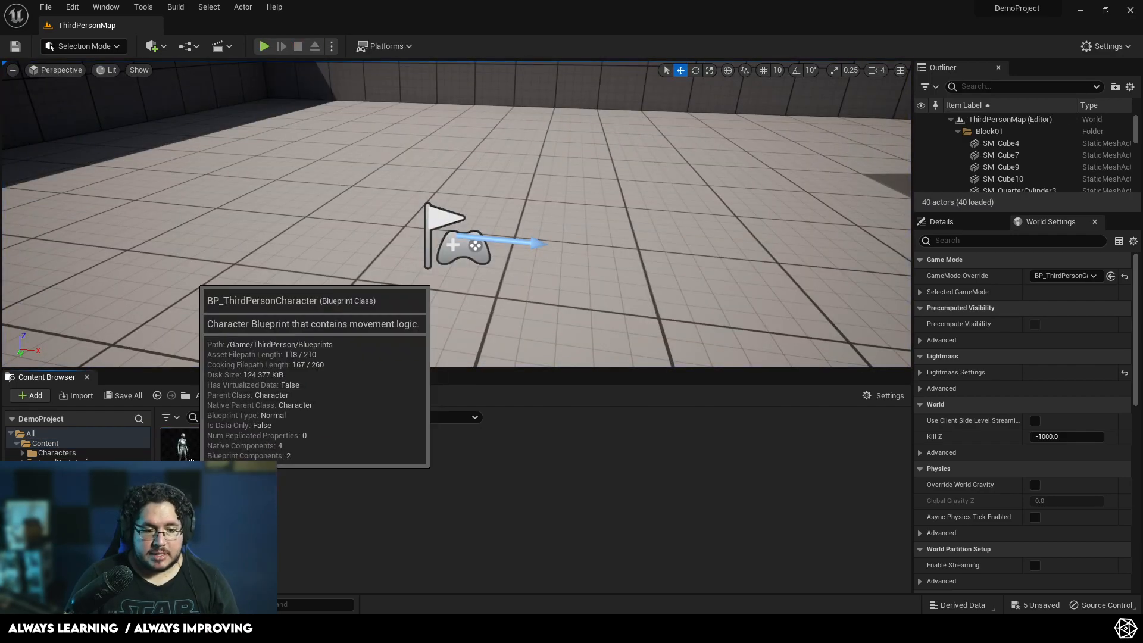
double_click(189, 456)
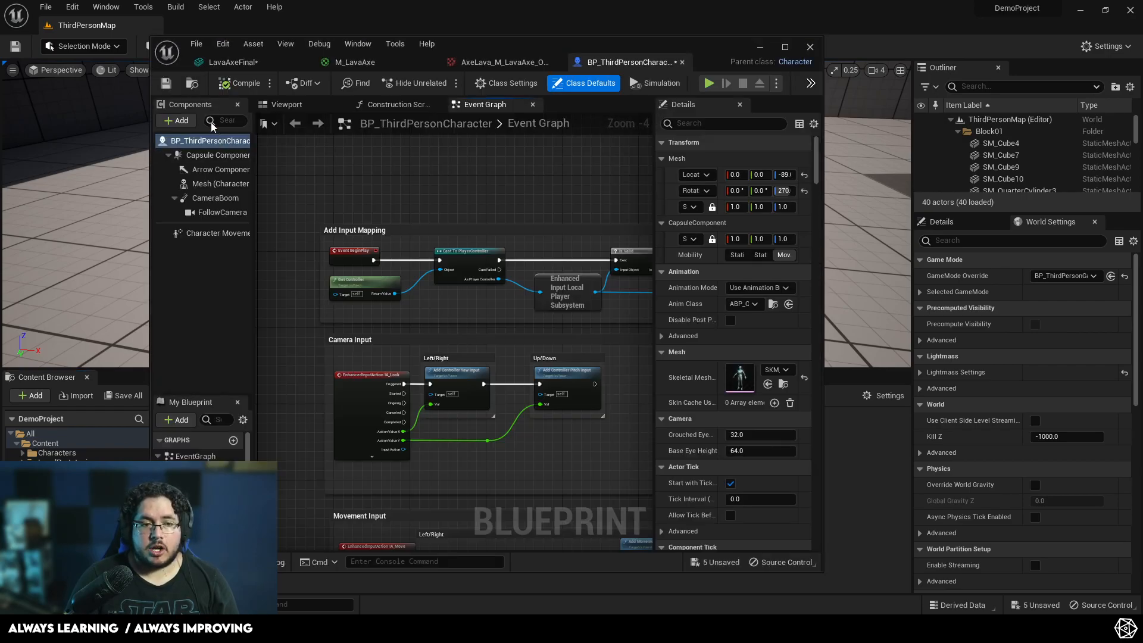
left_click(286, 104)
left_click(357, 321)
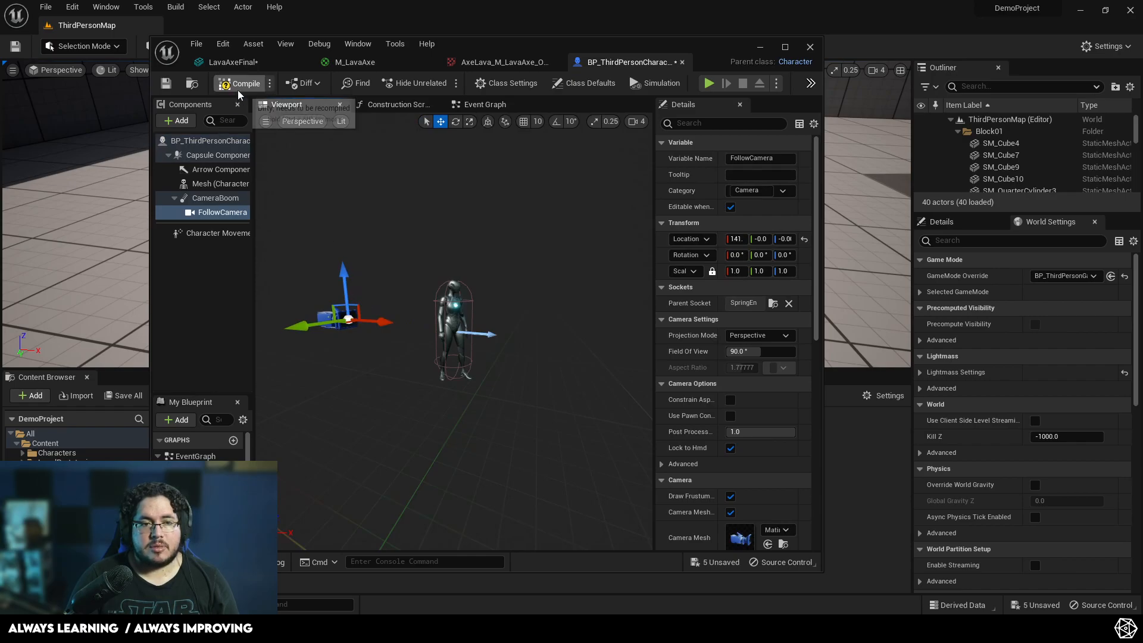
Step: Playtest the level by running and jumping the third-person character around in several directions, and stop the session
left_click(760, 46)
left_click(264, 46)
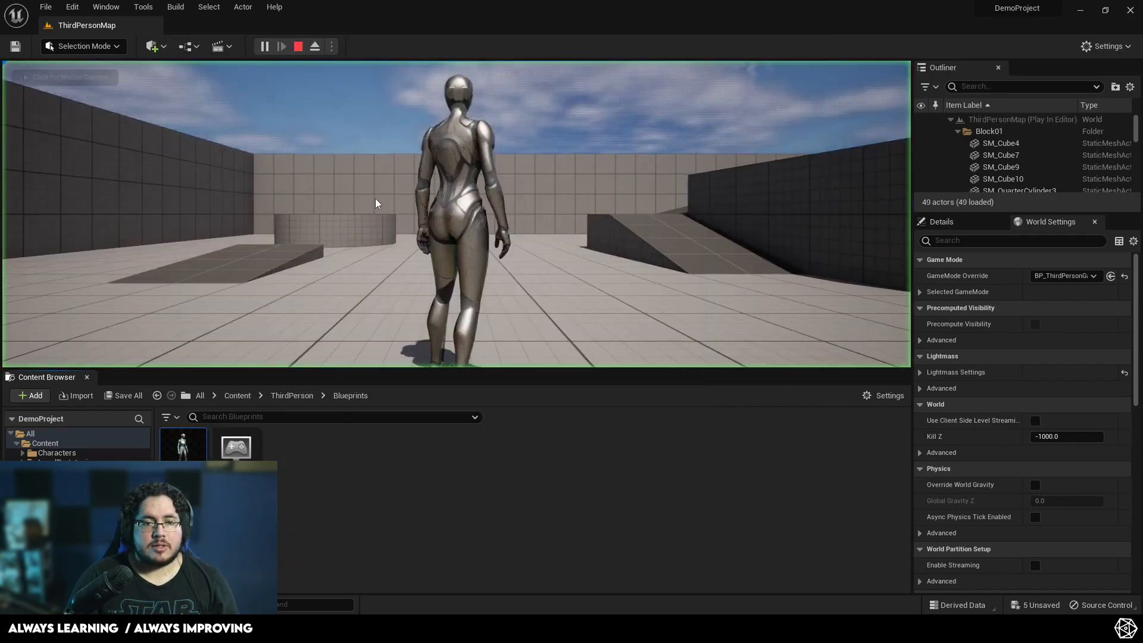
key("a")
key("d")
key("w")
key("s")
key("w")
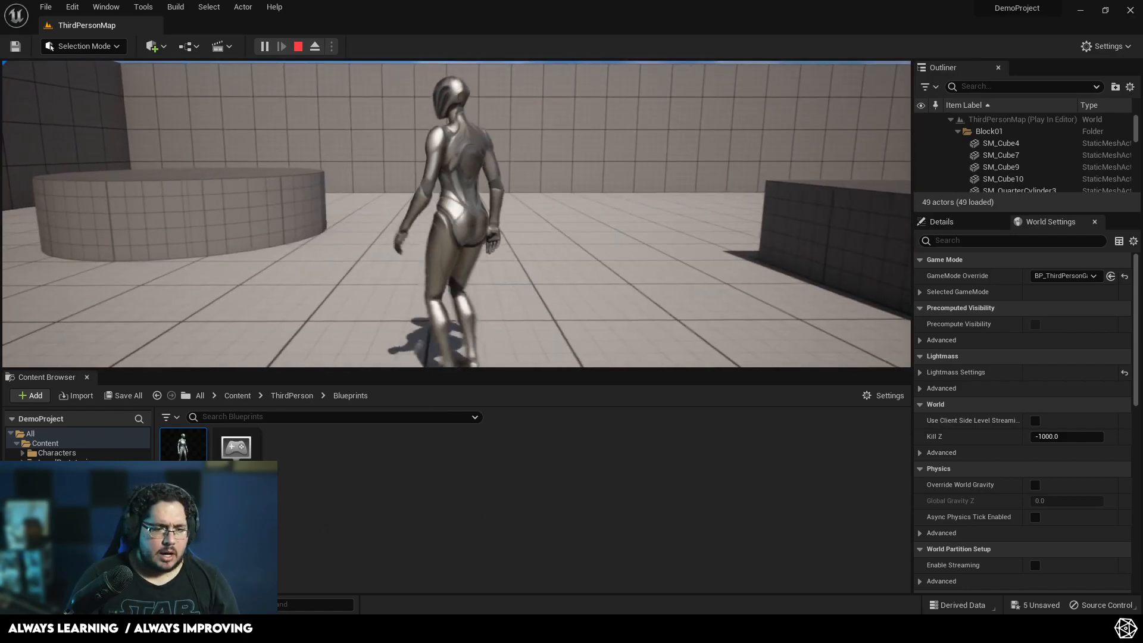
key("d")
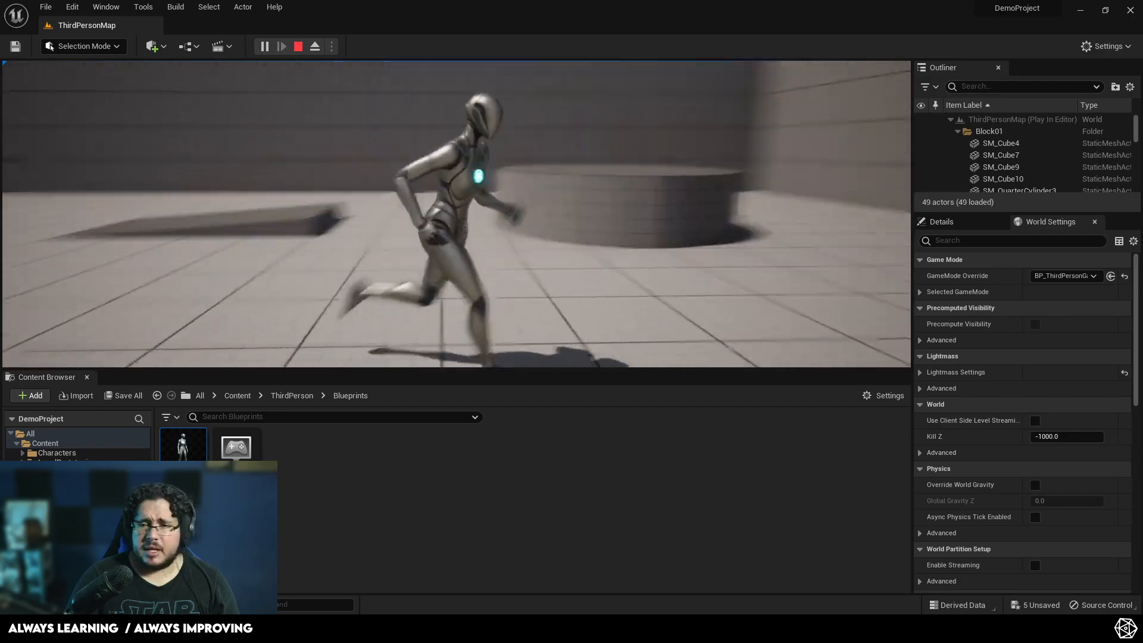
key("w")
key("a")
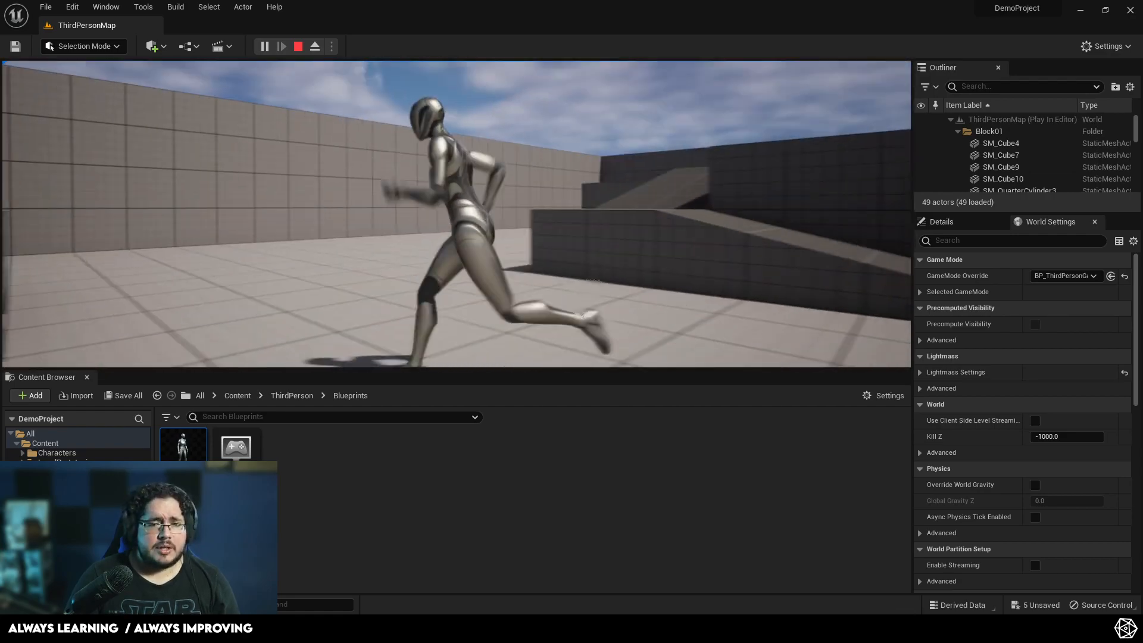
key("w")
key("a")
key("space")
key("d")
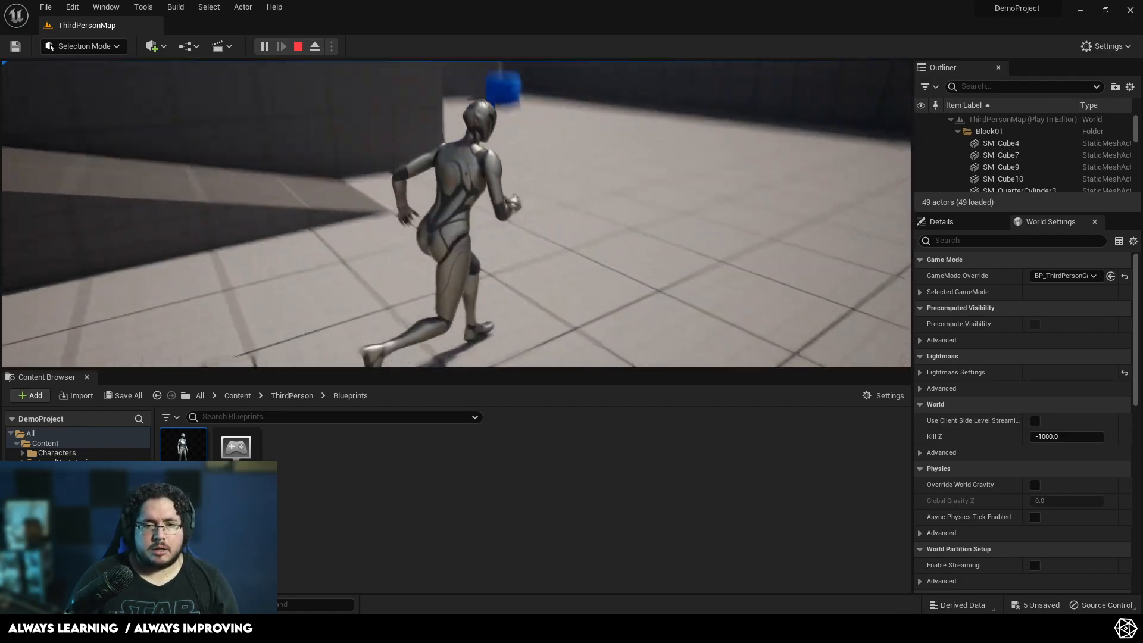
key("a")
key("w")
key("d")
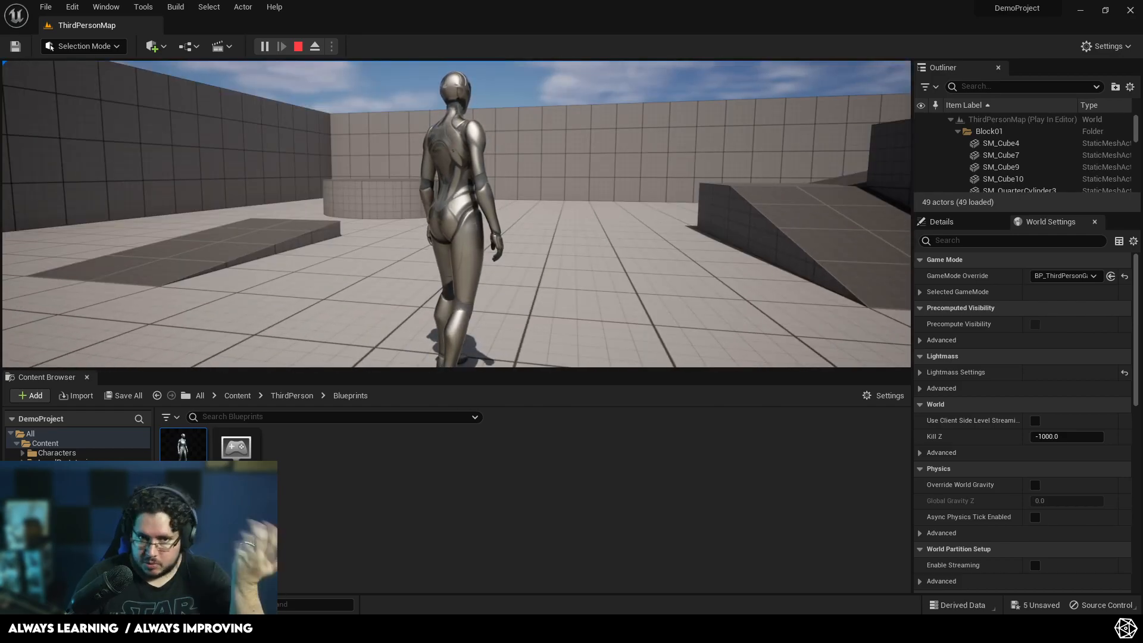
key("Escape")
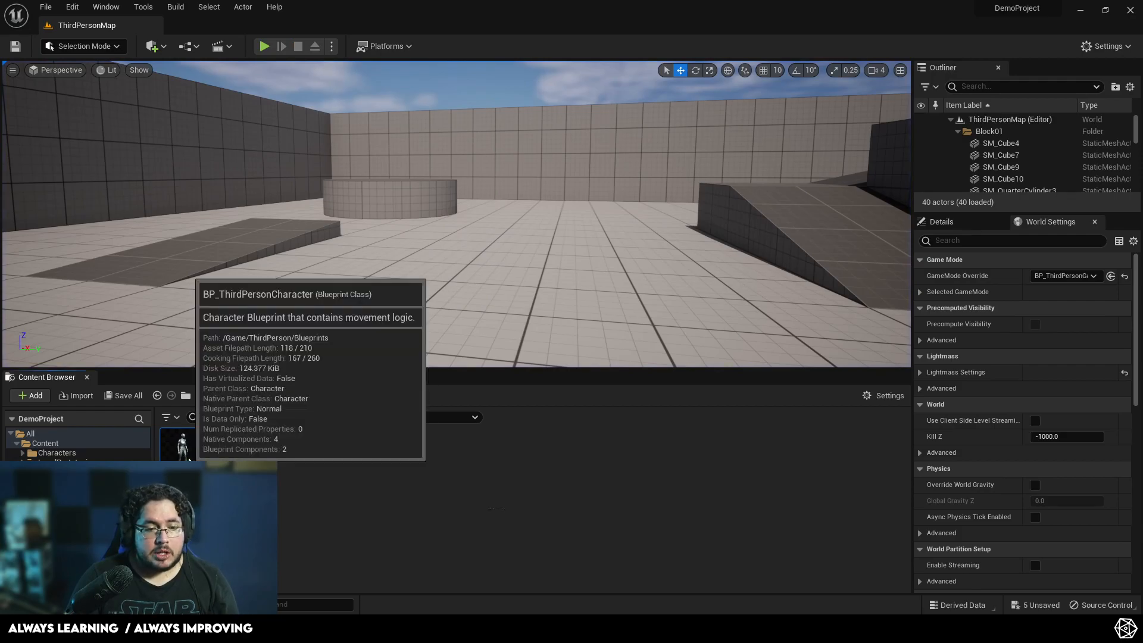
Step: Return to BP_ThirdPersonCharacter in a maximized editor and inspect its Capsule, Arrow and Mesh components in the viewport
double_click(183, 445)
key("w")
right_click_drag(374, 239, 396, 253)
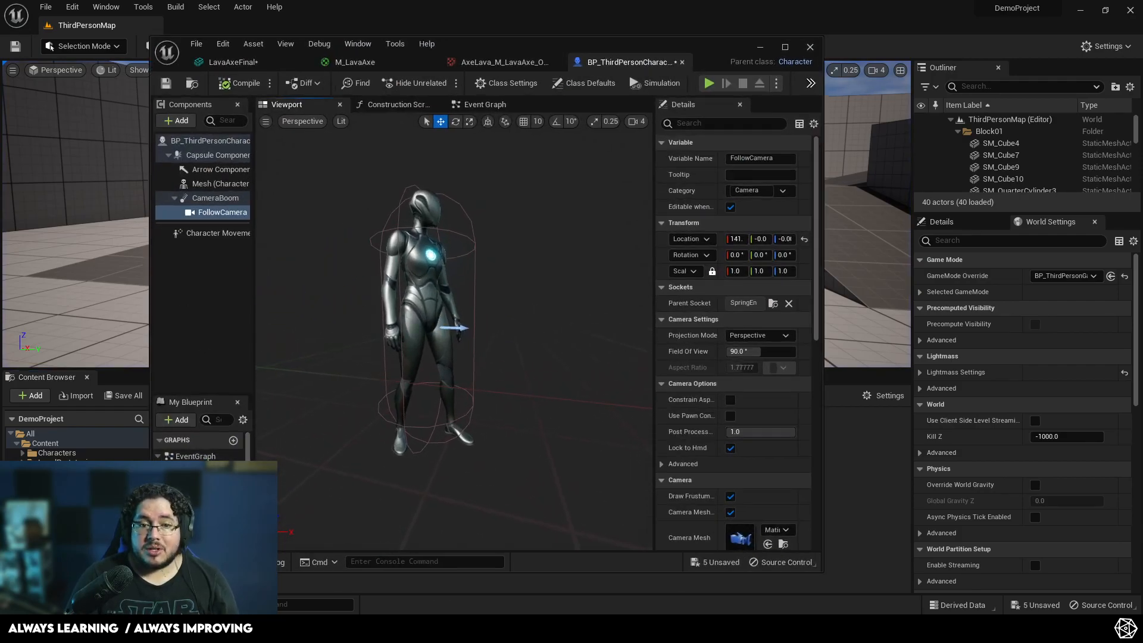
left_click(786, 47)
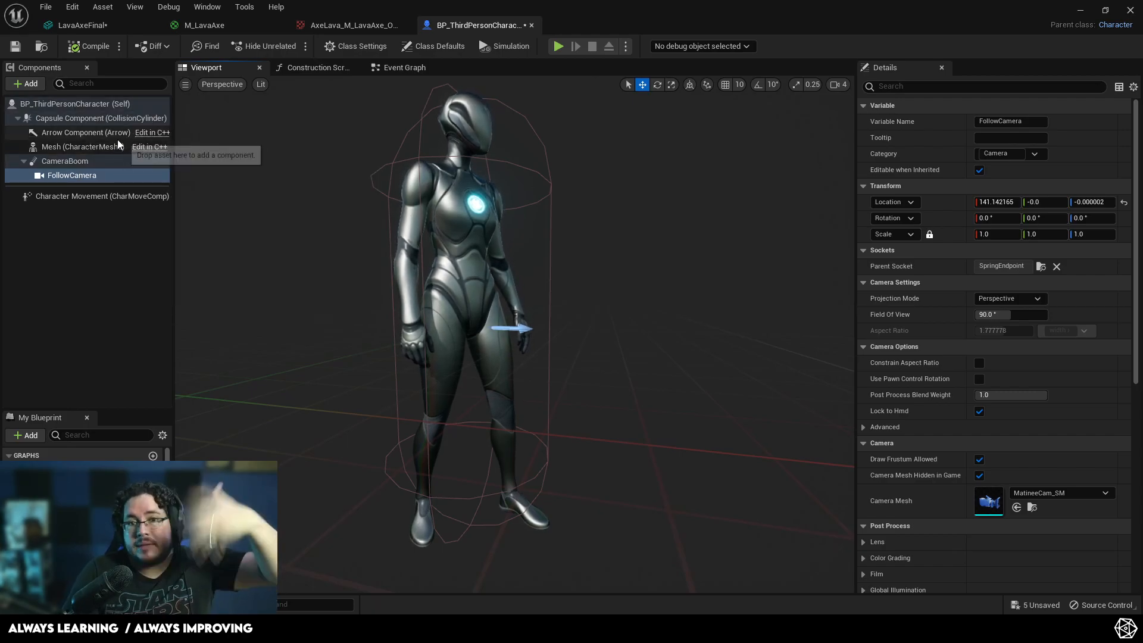
left_click(73, 119)
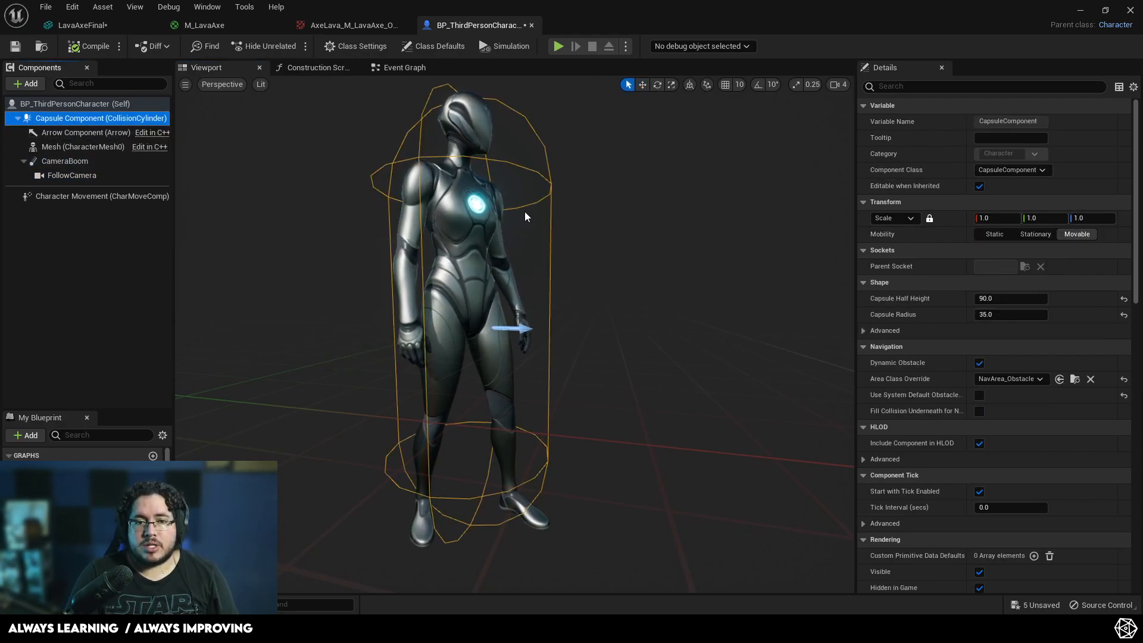
left_click(89, 132)
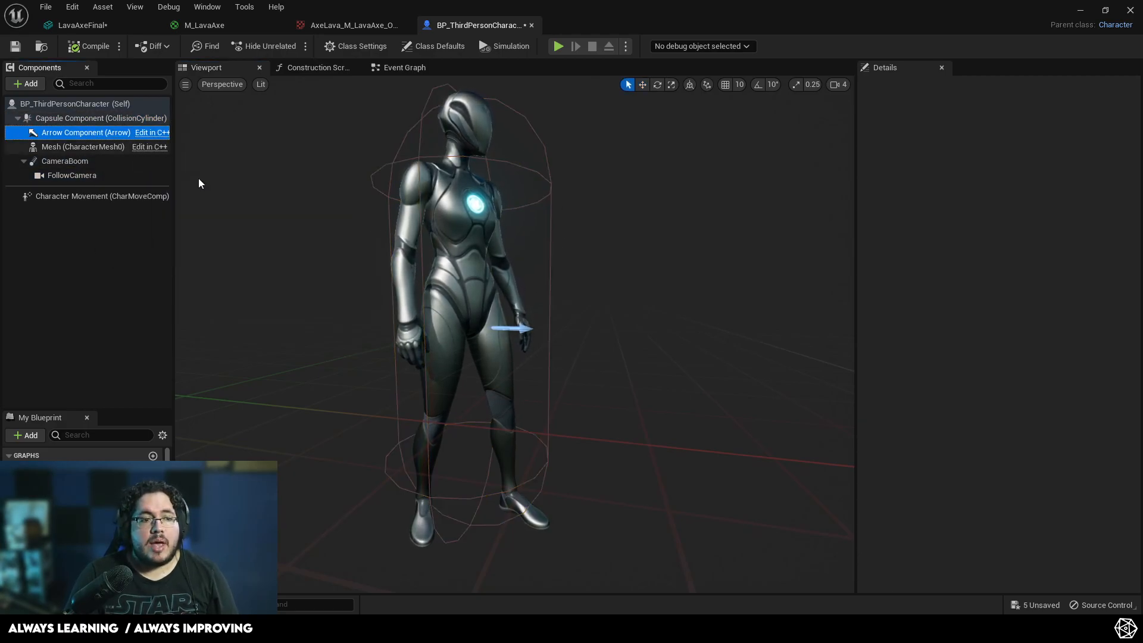
scroll(441, 292, "up", 3)
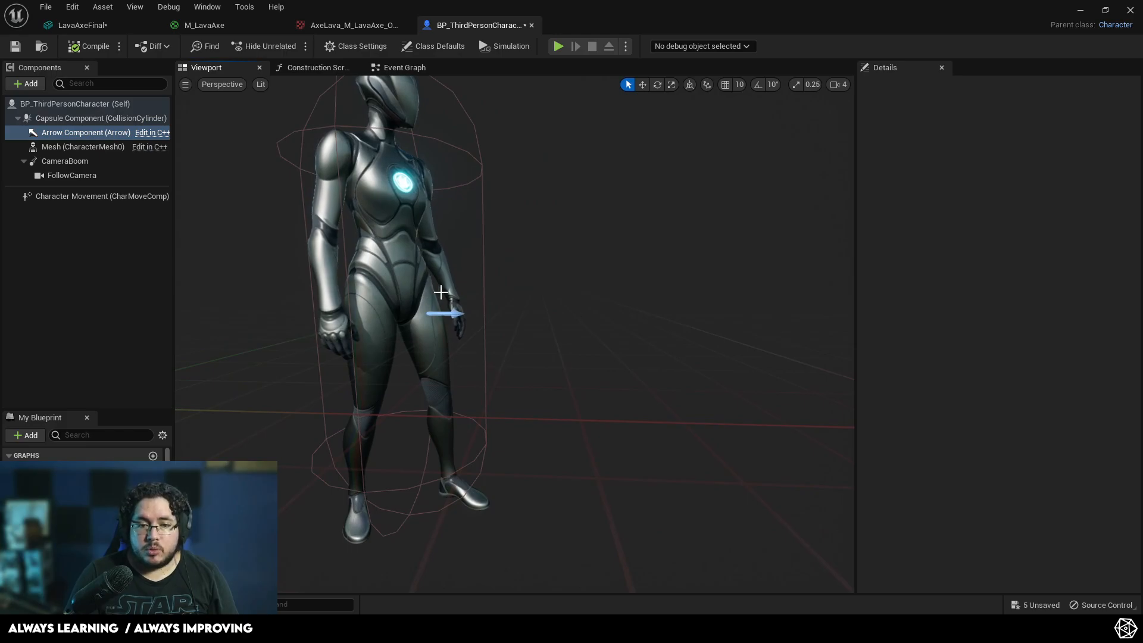
left_click(78, 147)
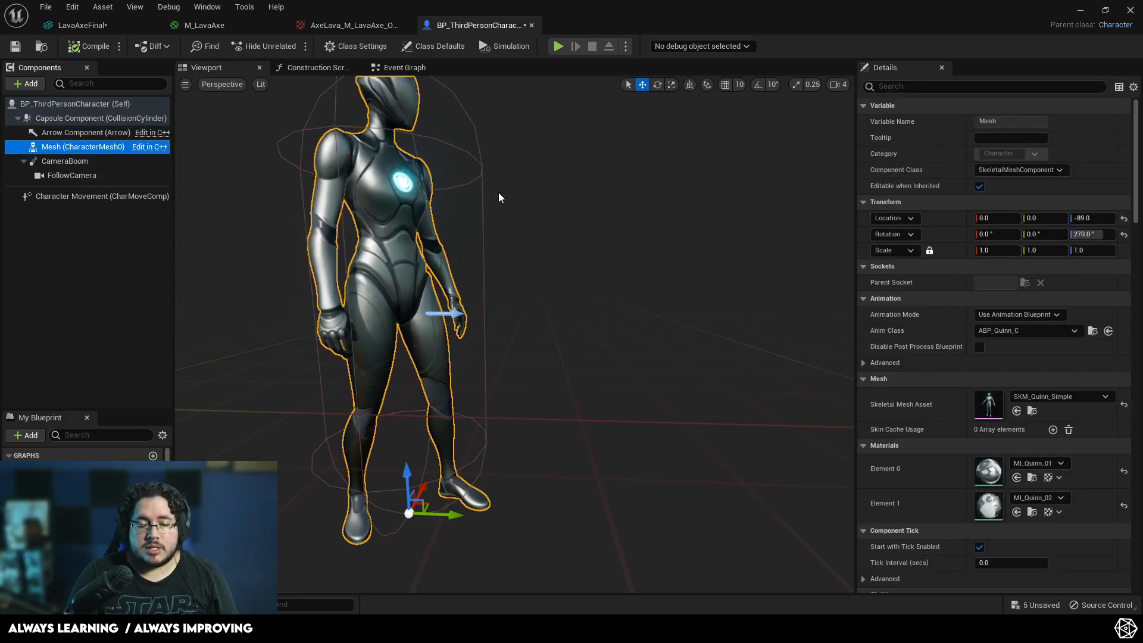
Step: Inspect the CameraBoom and FollowCamera components and their placement relative to the character in the viewport
scroll(498, 193, "down", 2)
double_click(83, 174)
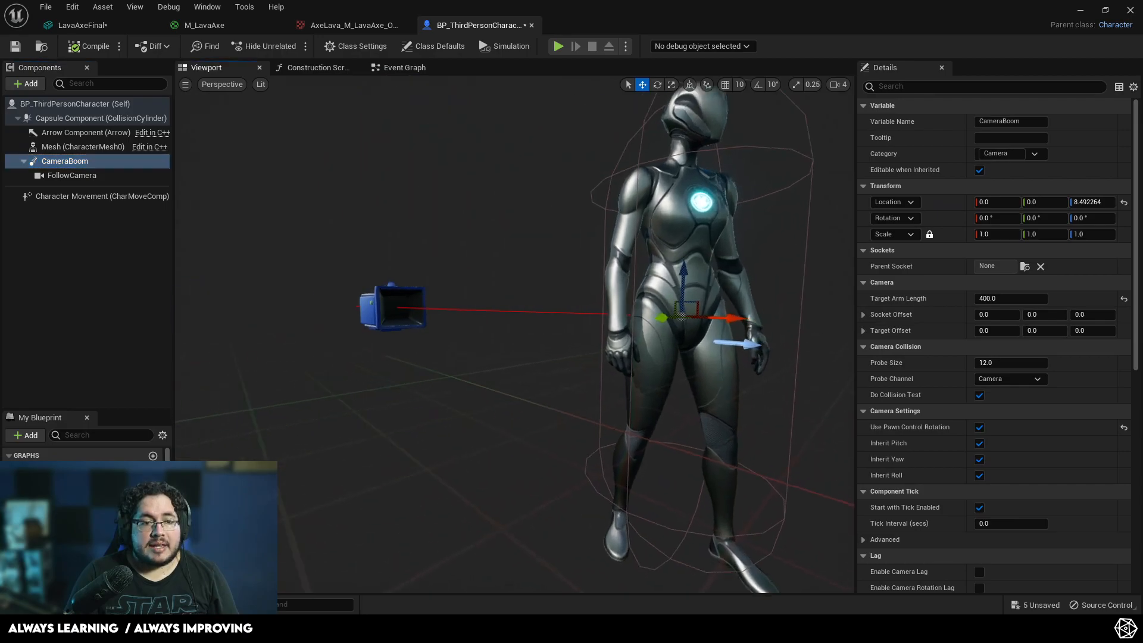
right_click_drag(393, 329, 536, 324)
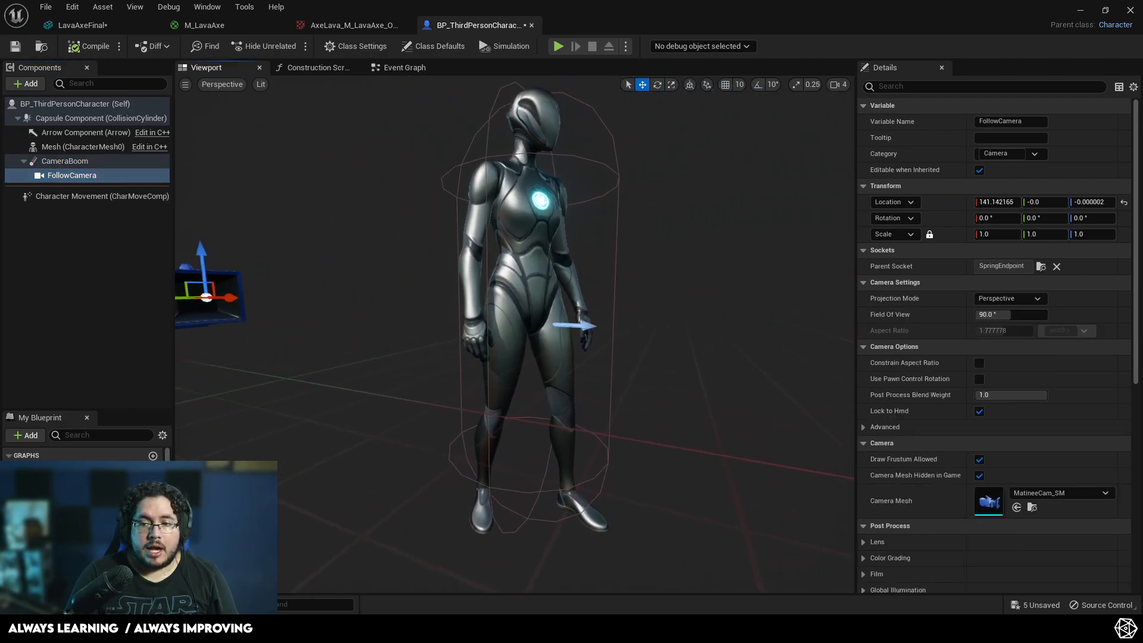
left_click(78, 161)
left_click(79, 177)
right_click_drag(358, 280, 613, 352)
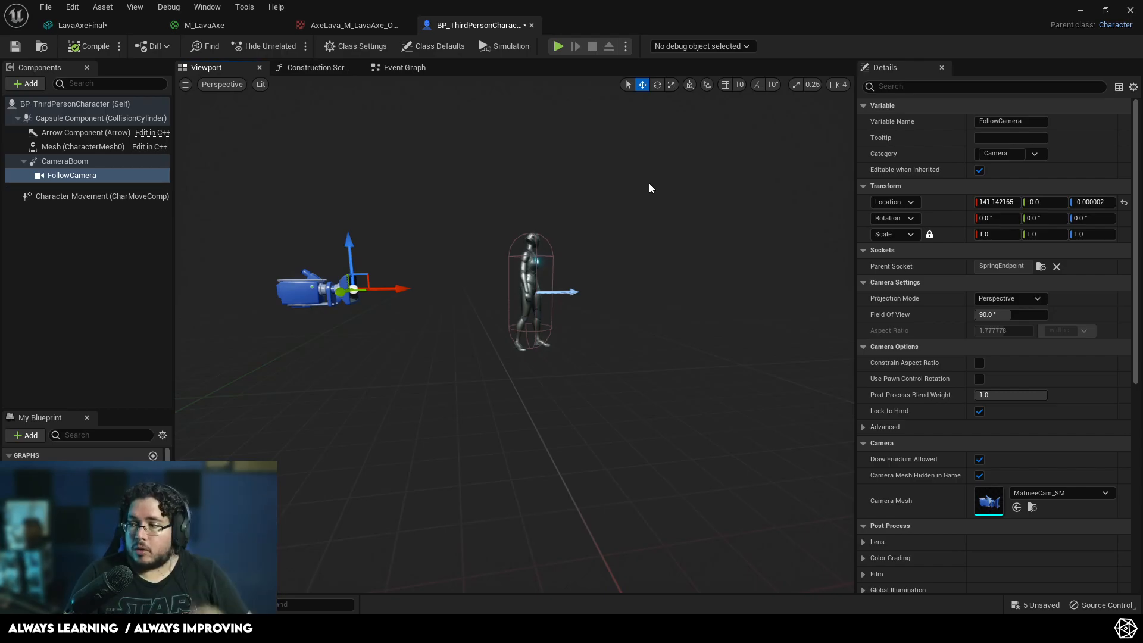
Step: Add a Static Mesh component to BP_ThirdPersonCharacter and name it Axe
left_click(28, 83)
type("staiu")
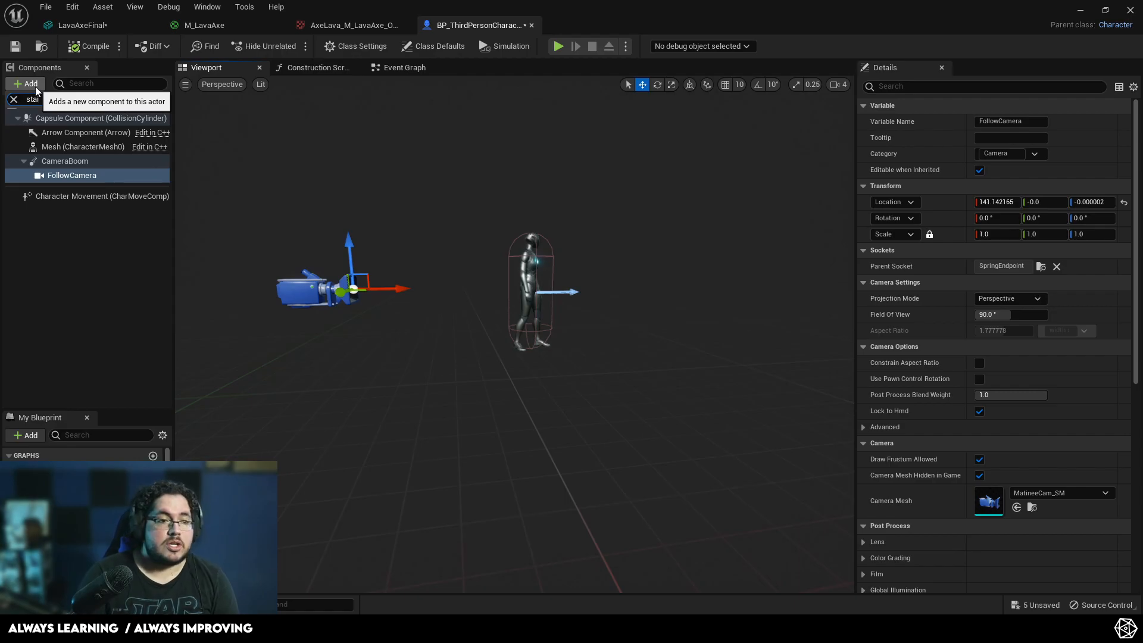
key("BackSpace")
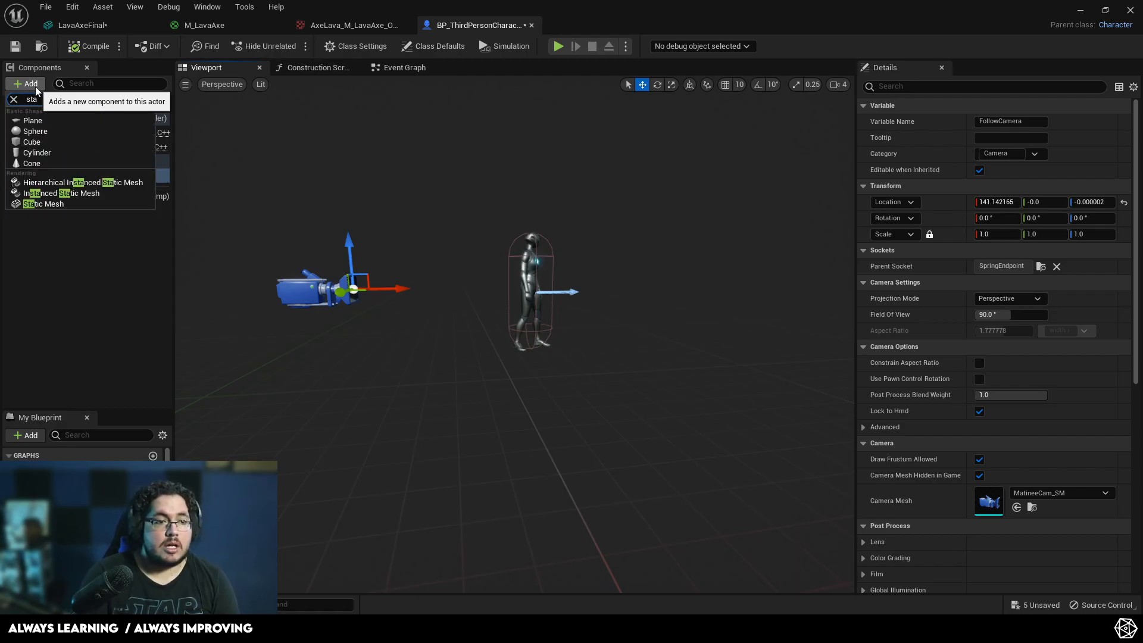
left_click(31, 204)
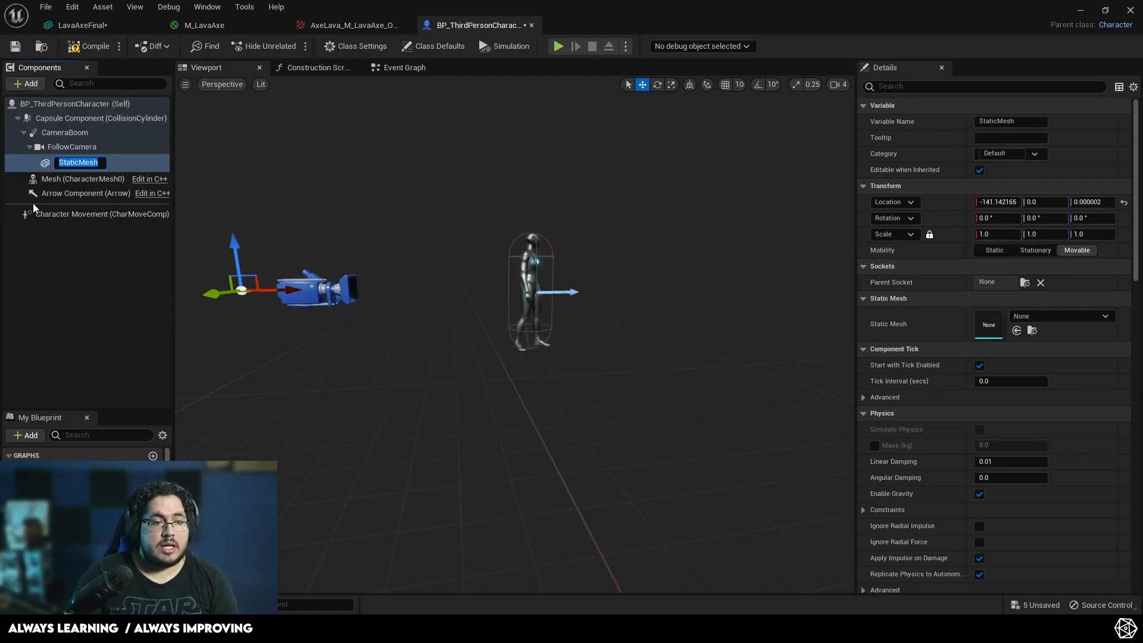
key("Return")
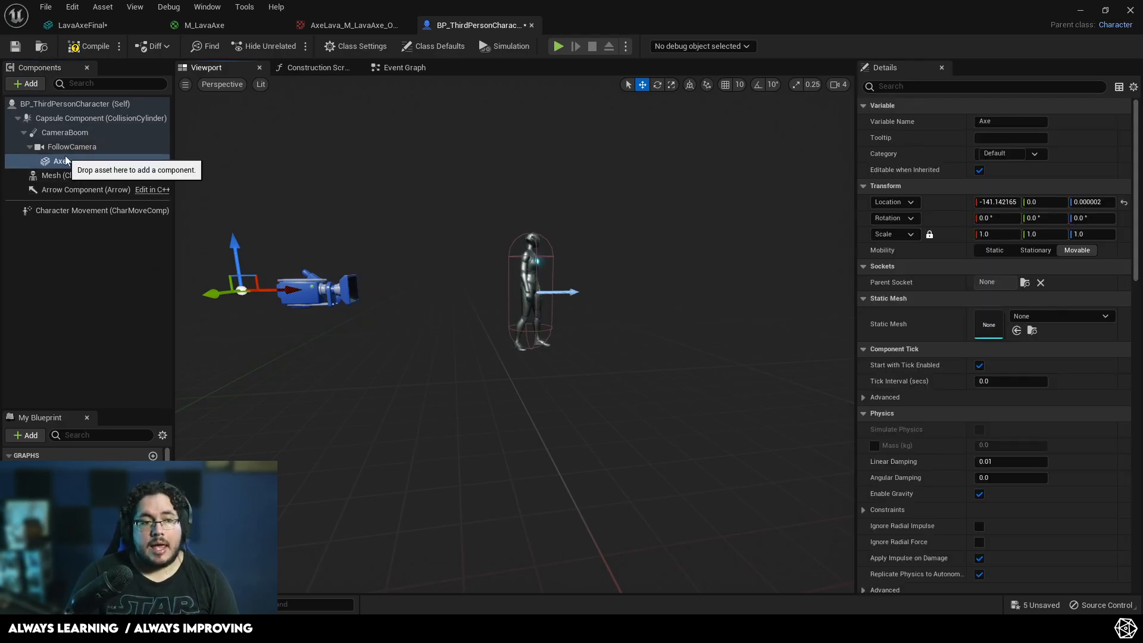
Step: Assign the LavaAxeFinal static mesh to the Axe component
left_click(1023, 319)
left_click(1016, 442)
right_click_drag(627, 281, 589, 262)
mouse_move(404, 188)
right_mouse_down()
mouse_move(381, 155)
mouse_move(404, 188)
right_mouse_up()
Step: Parent the Axe component under the character's Mesh and set its location to 0, 0, 0
left_click_drag(66, 169, 72, 180)
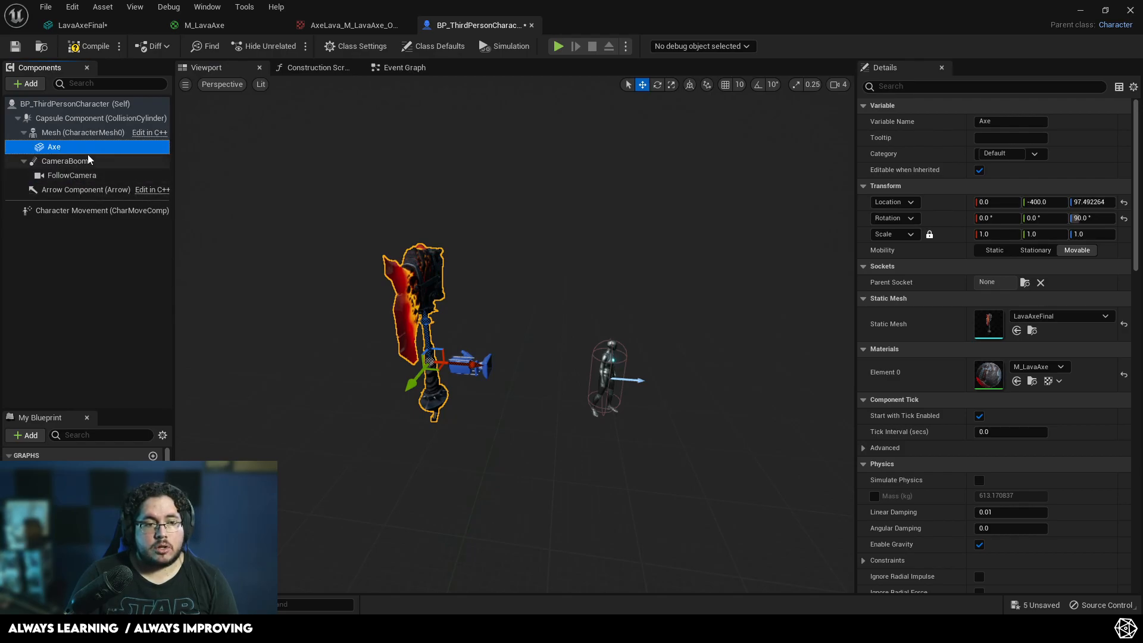
type("0")
key("Tab")
type("0")
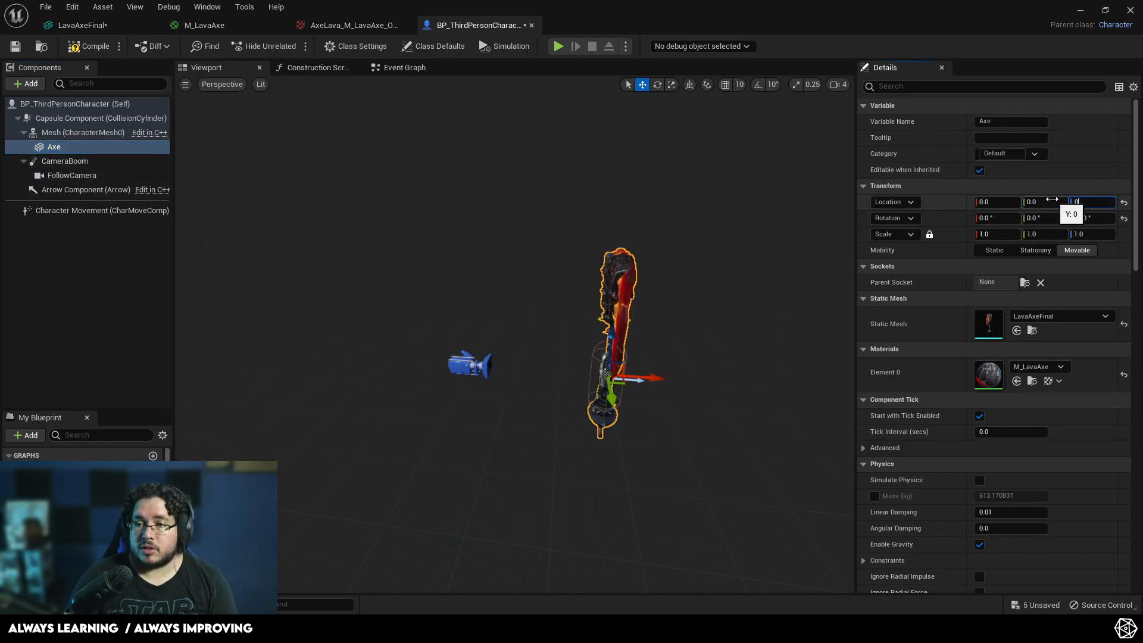
type("f")
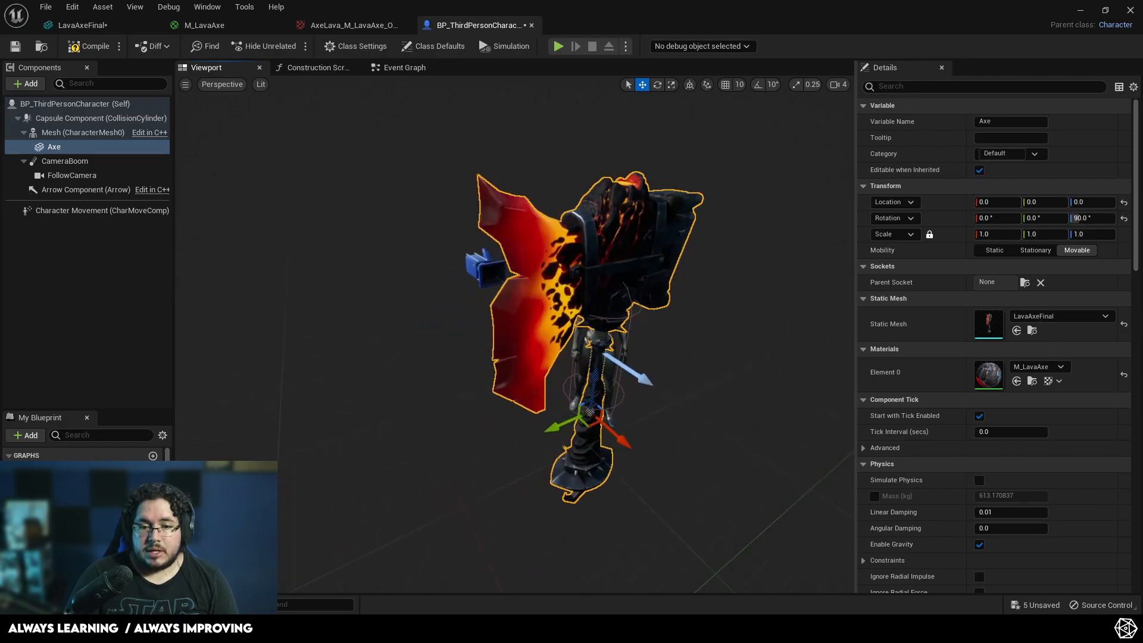
right_click_drag(514, 334, 489, 280)
key("s")
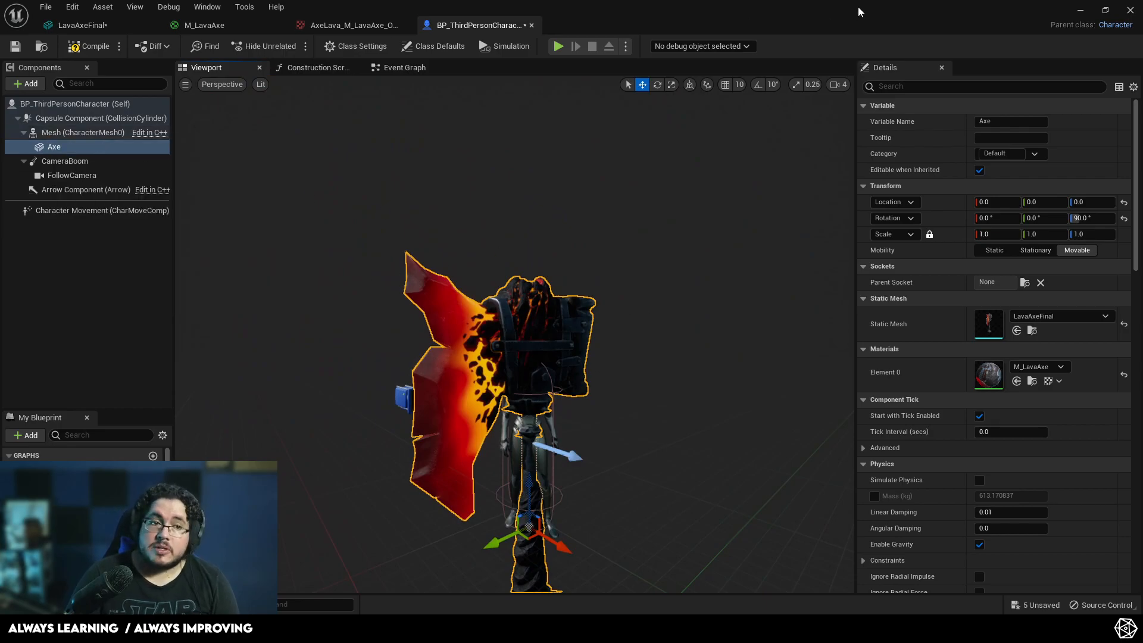
Step: Playtest the level by running the character around with the attached full-size axe, and stop the session
left_click(1080, 10)
left_click(262, 46)
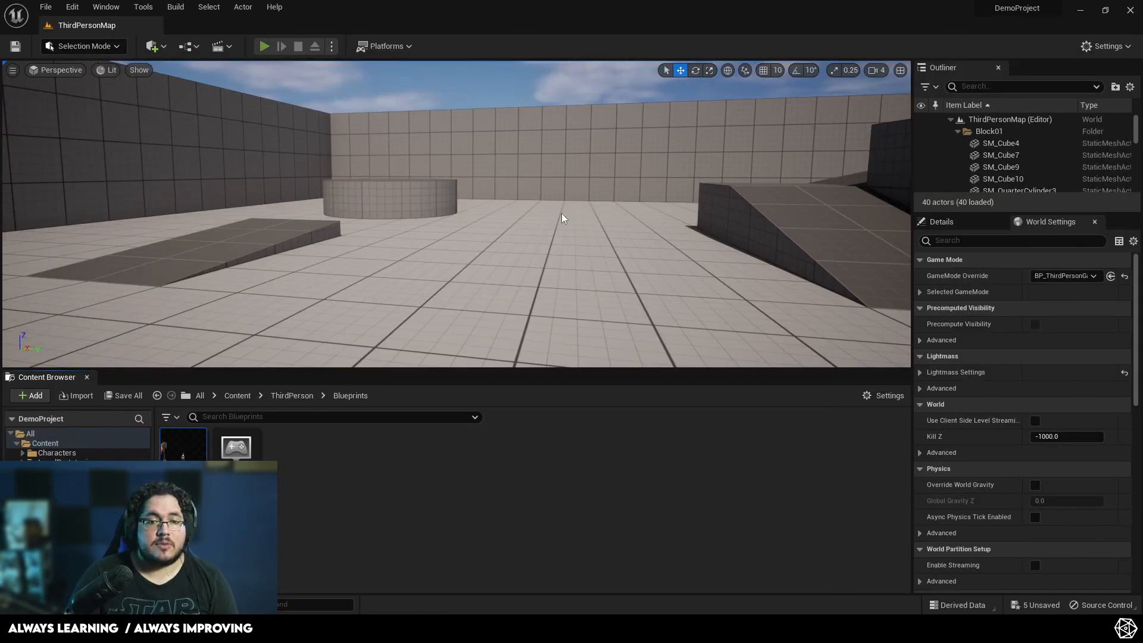
key("w")
key("a")
key("d")
key("a")
key("s")
key("d")
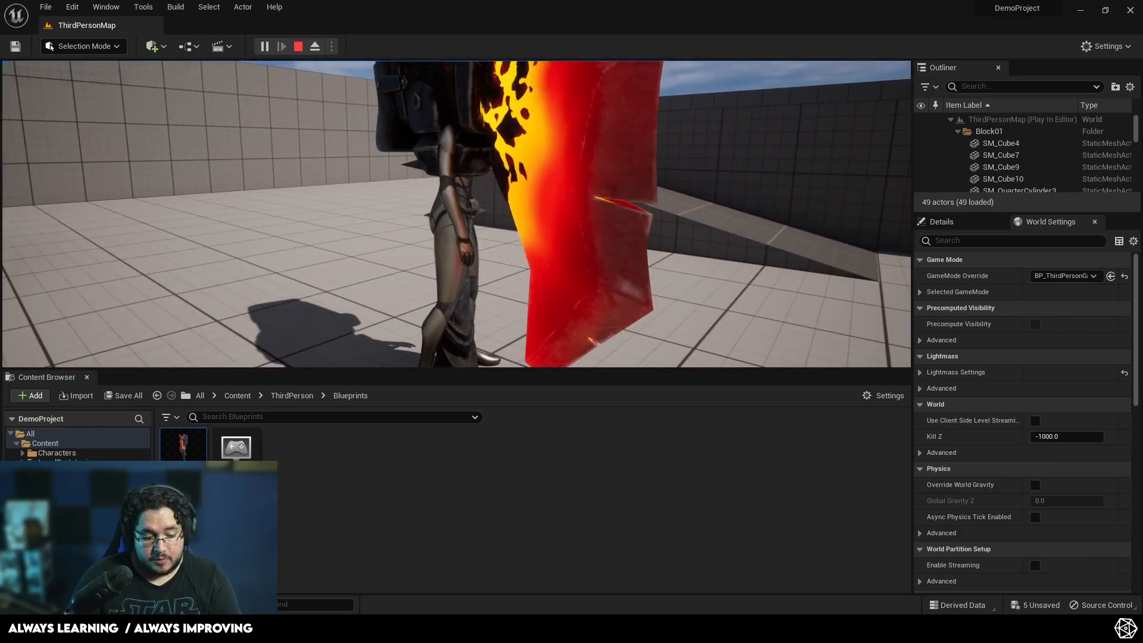
key("Escape")
Step: Return to BP_ThirdPersonCharacter and set the Axe component's parent socket to the hand_r bone
double_click(237, 448)
scroll(549, 320, "down", 3)
right_click_drag(548, 319, 620, 328)
scroll(548, 319, "up", 6)
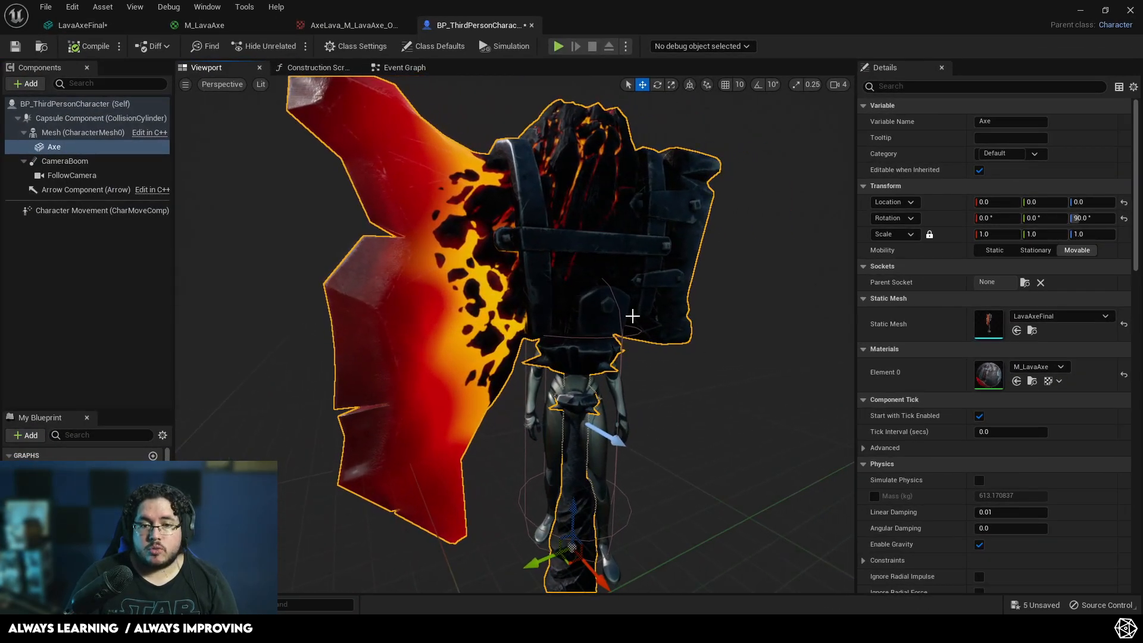
scroll(621, 328, "down", 3)
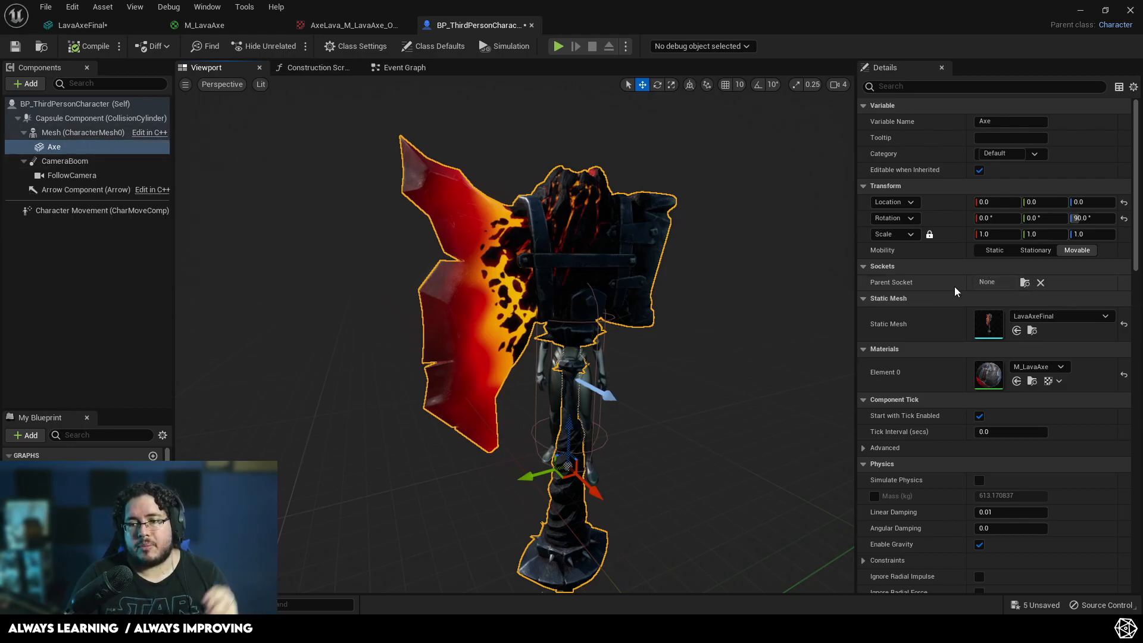
left_click(1024, 283)
scroll(1025, 363, "down", 3)
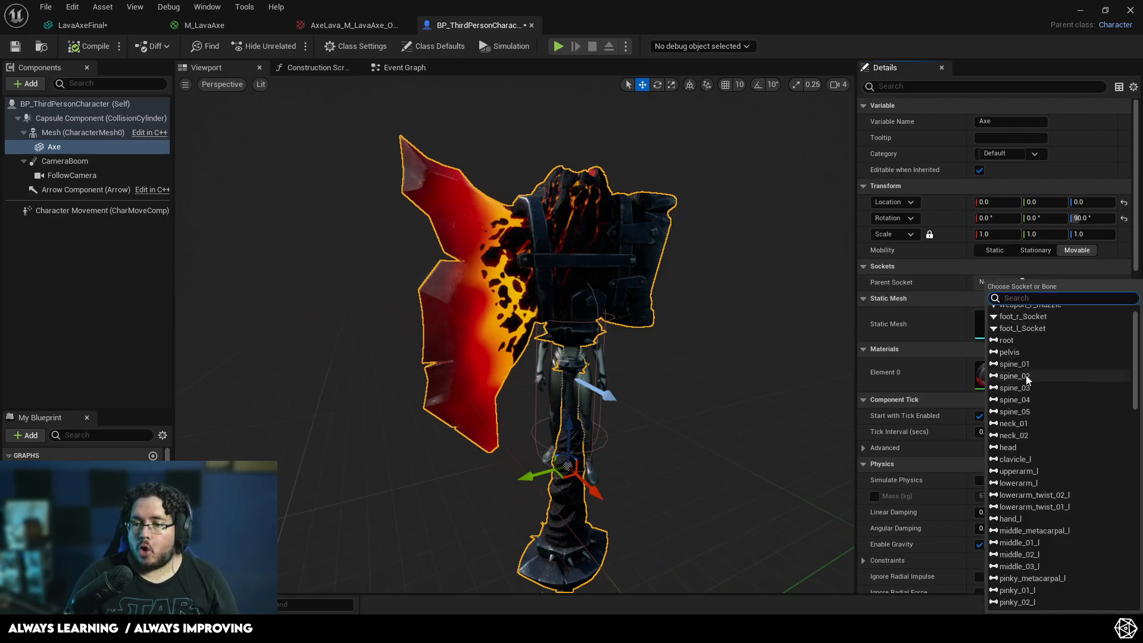
scroll(1030, 343, "down", 2)
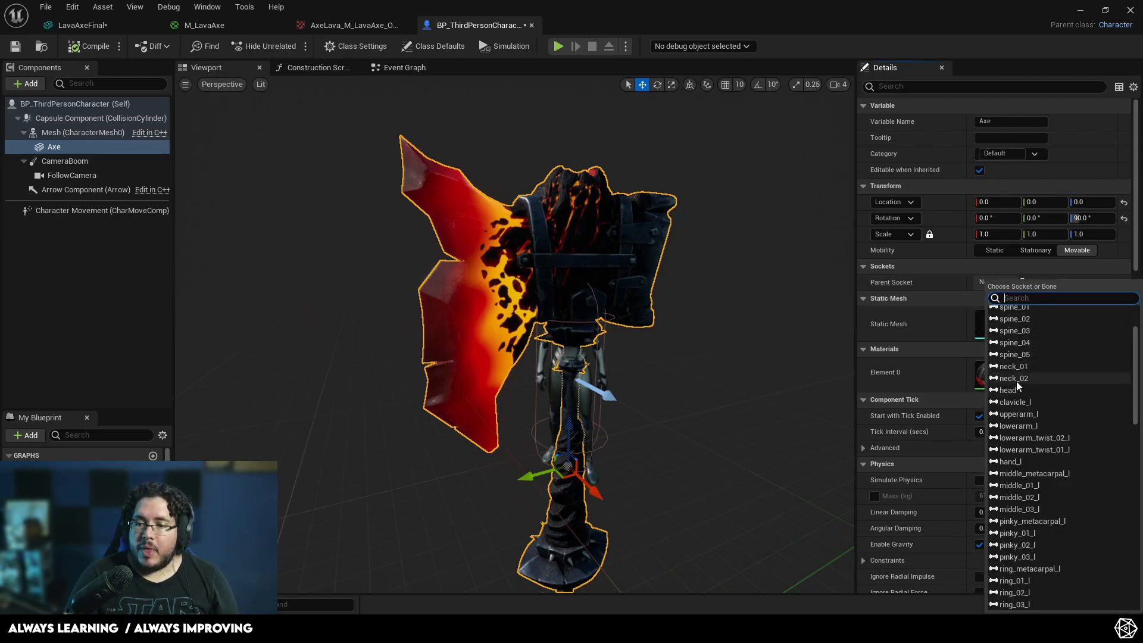
scroll(1027, 444, "down", 3)
scroll(1028, 452, "down", 6)
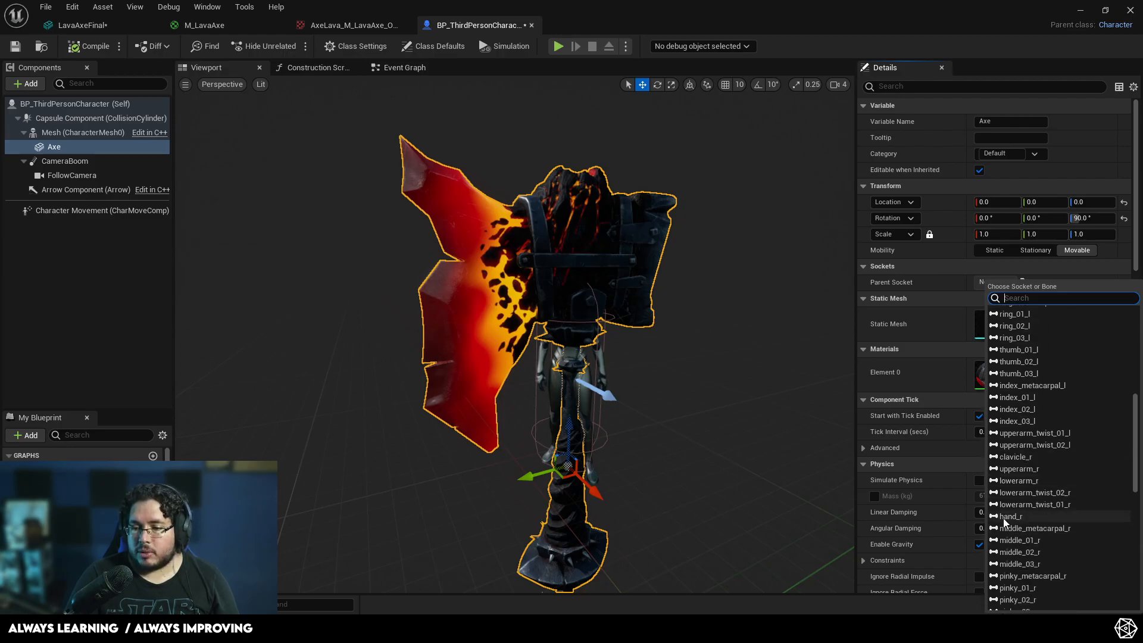
left_click(1006, 517)
right_click_drag(515, 335, 405, 351)
right_click_drag(505, 358, 405, 336)
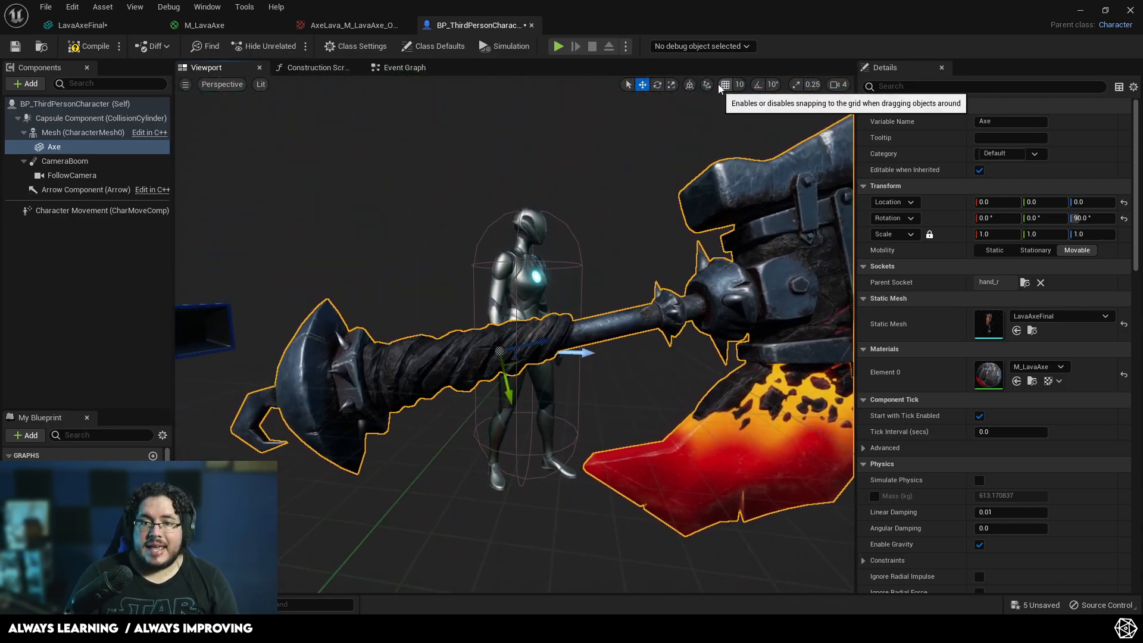
left_click(725, 84)
left_click(758, 85)
left_click(797, 84)
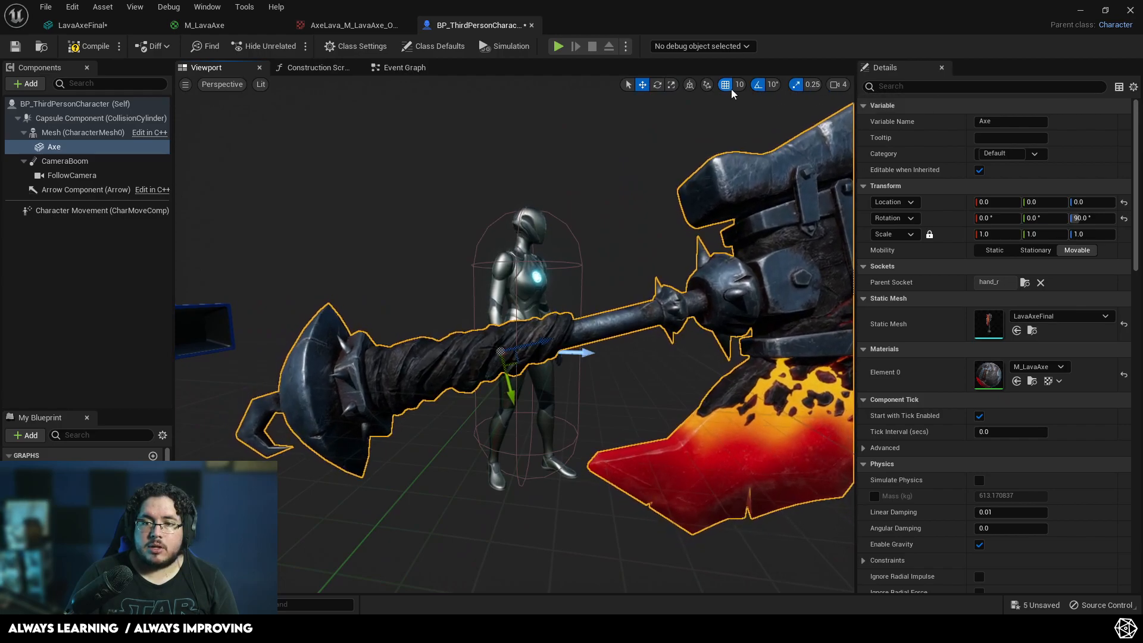
left_click(731, 89)
left_click(762, 86)
left_click(794, 87)
Step: Scale the Axe down uniformly to about 0.198 so it suits the character's hand
right_click_drag(510, 324, 524, 346)
key("r")
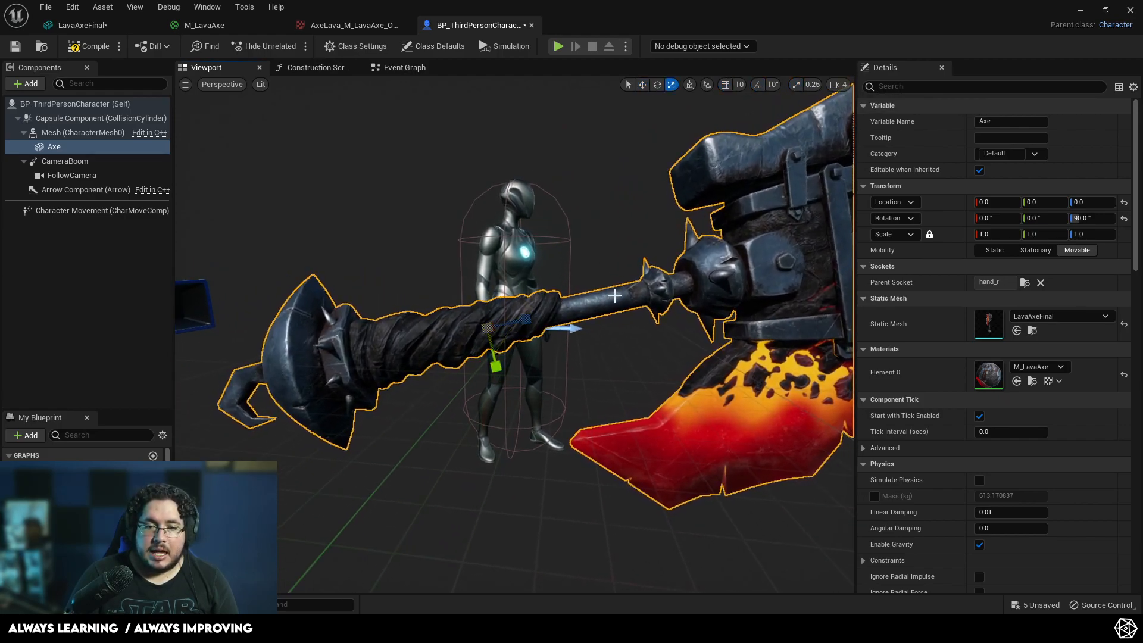
left_click_drag(490, 327, 429, 363)
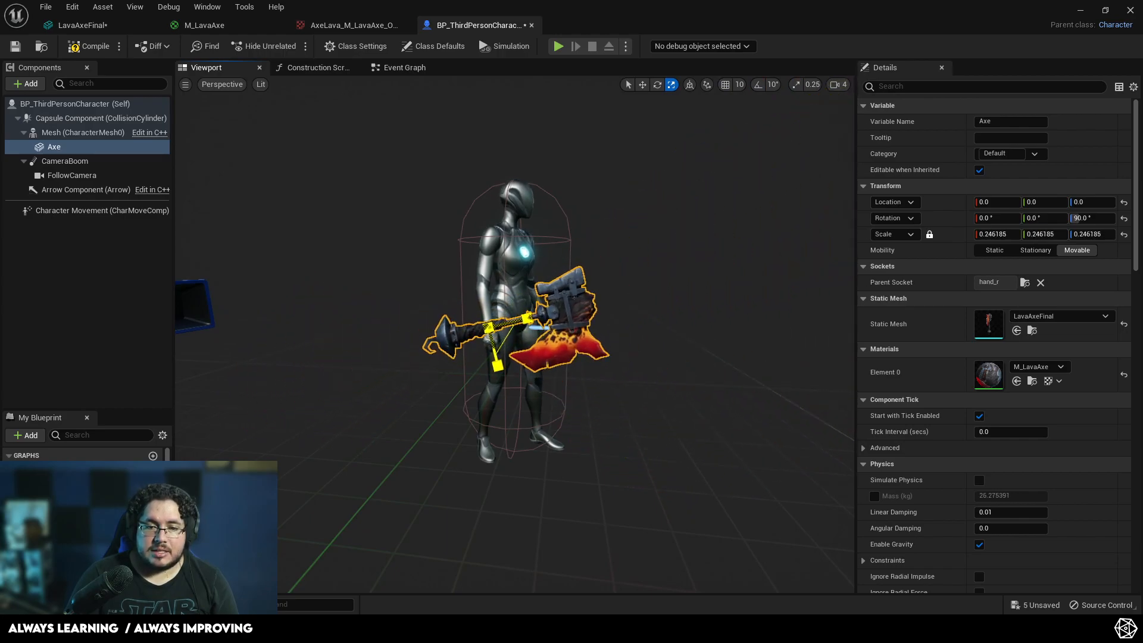
scroll(420, 366, "up", 5)
left_click_drag(337, 364, 325, 385)
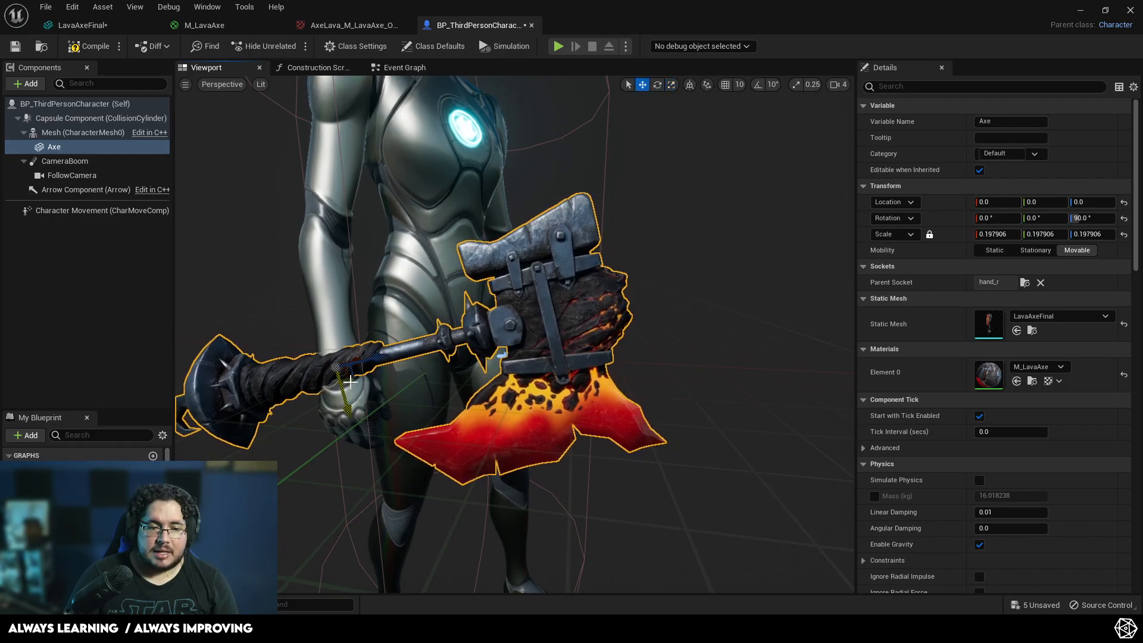
Step: Fit the axe handle into the right hand by moving it to about -7.6, 1.8, -0.2 and rotating it about 21.3° around Y
right_click_drag(325, 384, 405, 375)
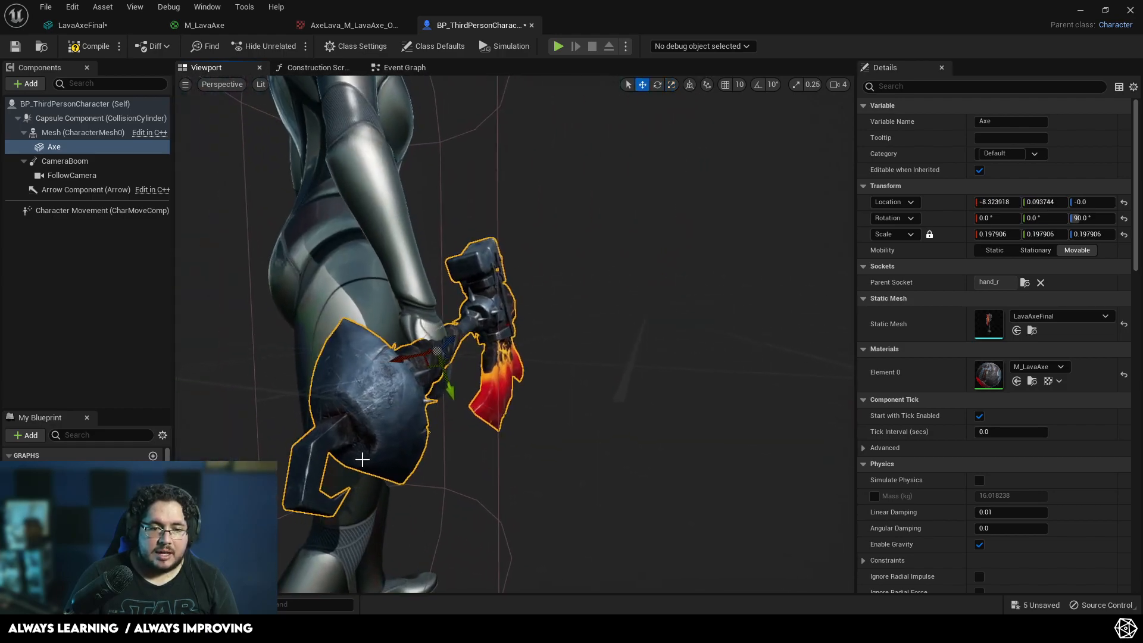
key("e")
left_click_drag(452, 366, 396, 376)
right_click_drag(396, 376, 453, 408)
key("w")
left_click_drag(384, 395, 361, 393)
left_click_drag(414, 422, 371, 400)
right_click_drag(449, 403, 472, 293)
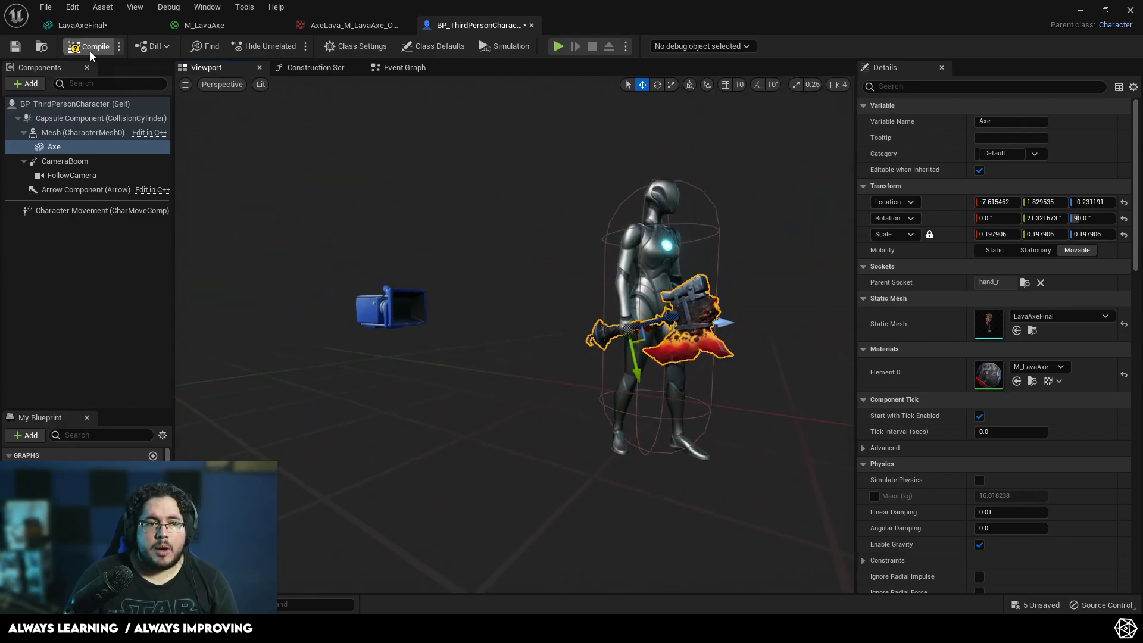
Step: Playtest the level by running and jumping in several directions with the resized axe in the character's hand
left_click(1081, 10)
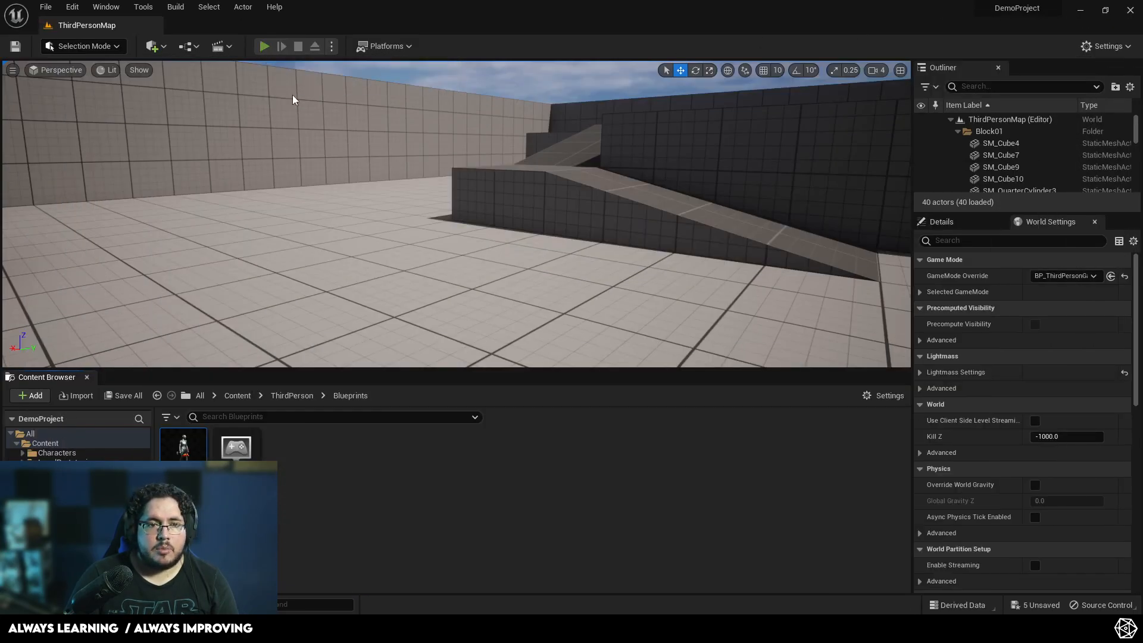
left_click(263, 46)
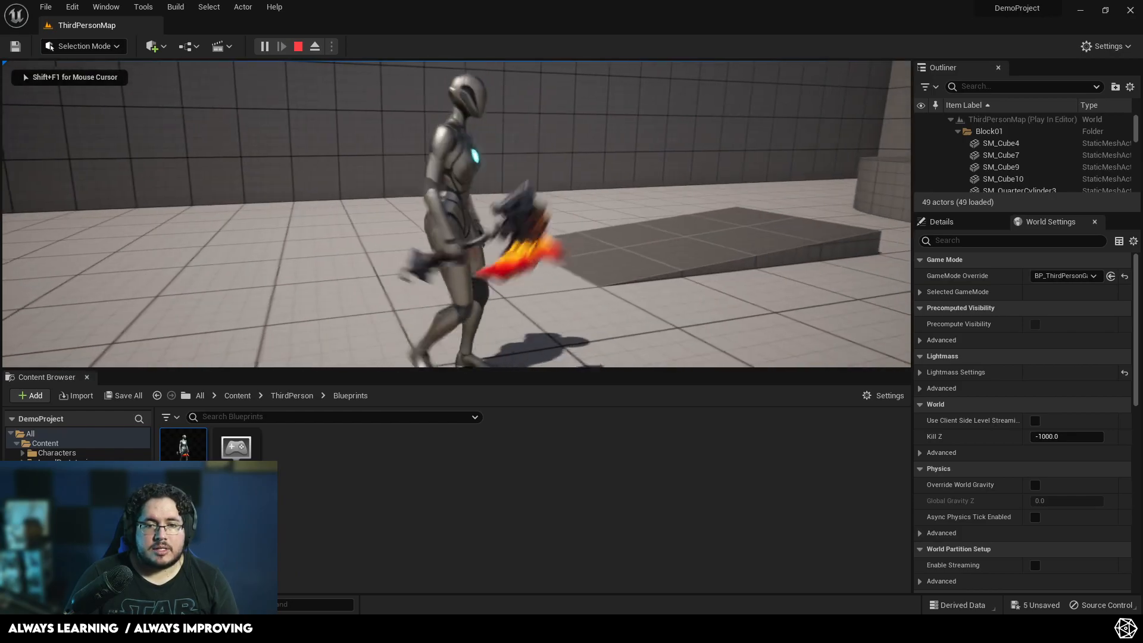
key("w")
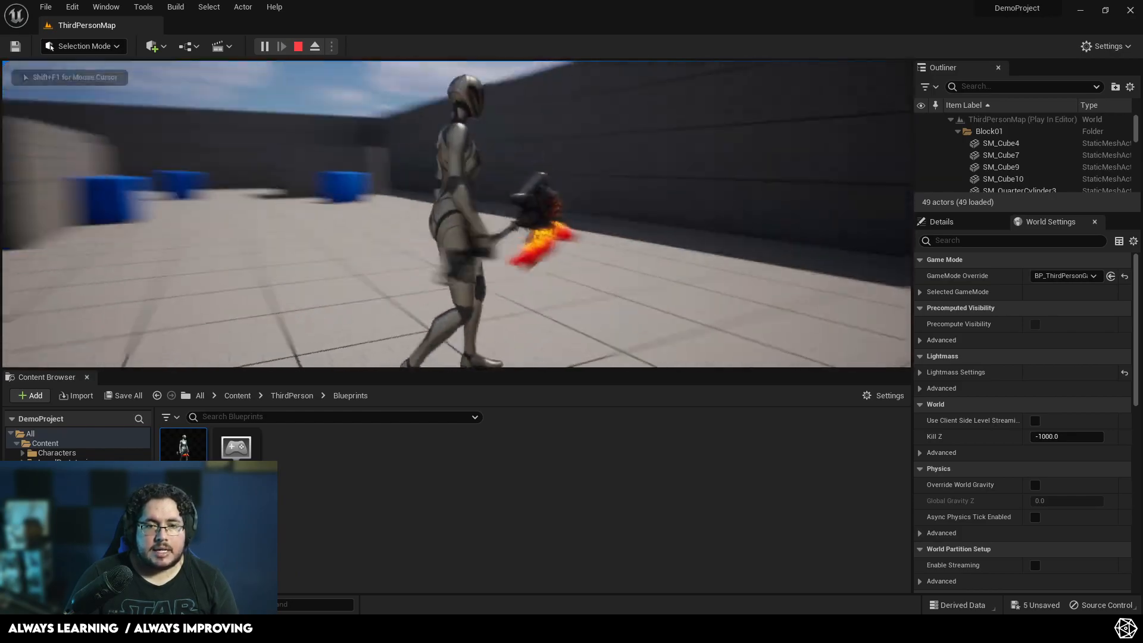
key("w")
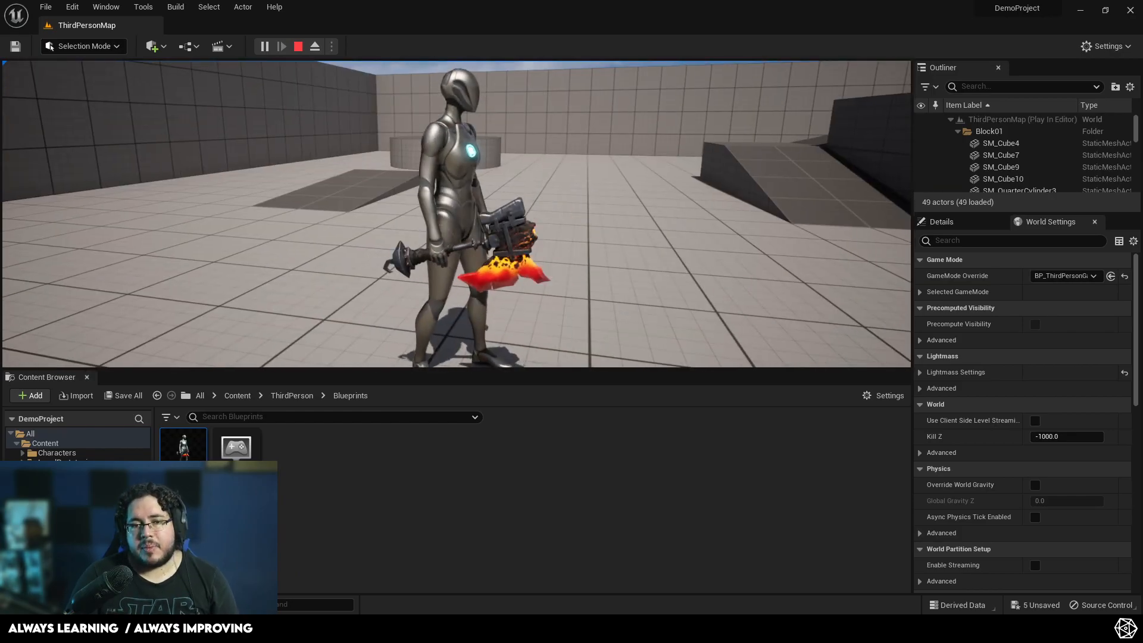
key("w")
key("d")
key("w")
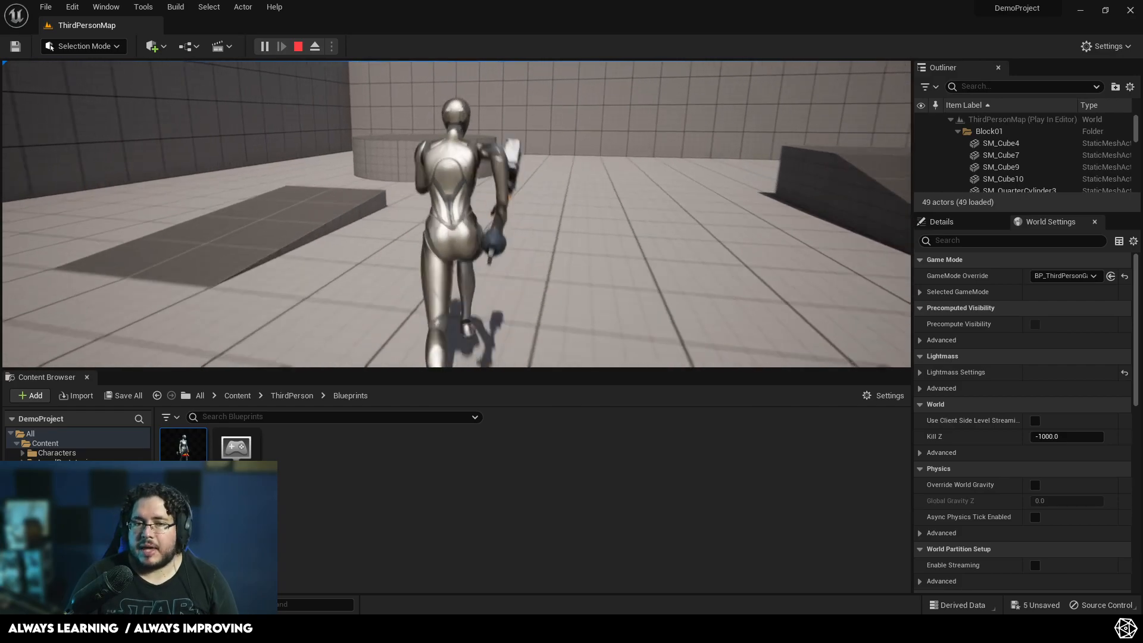
key("d")
key("a")
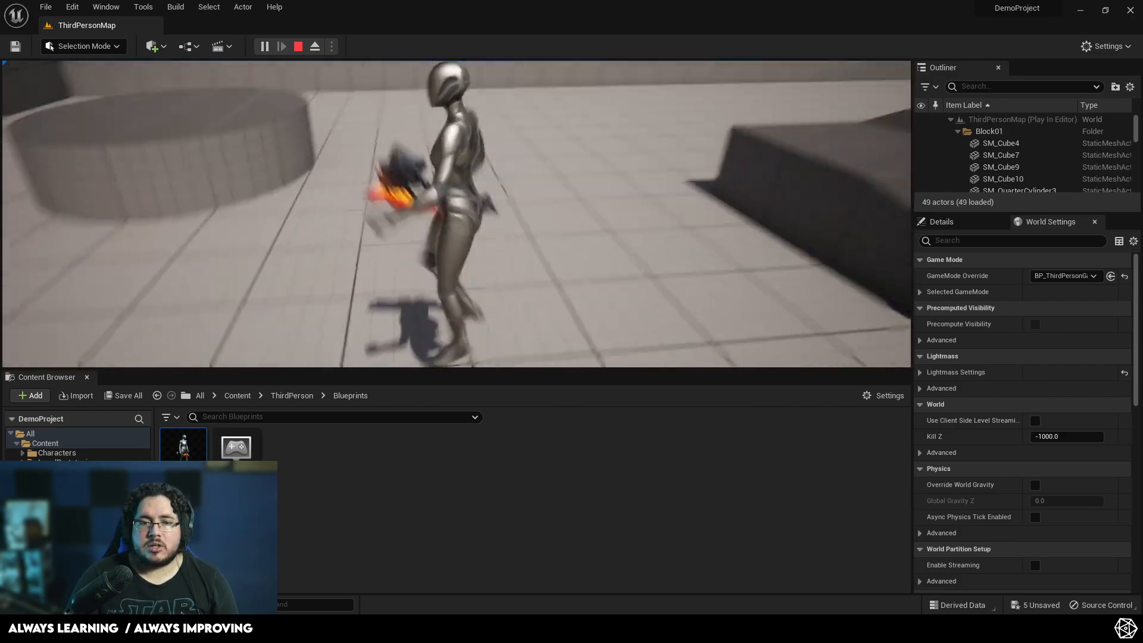
key("space")
key("space")
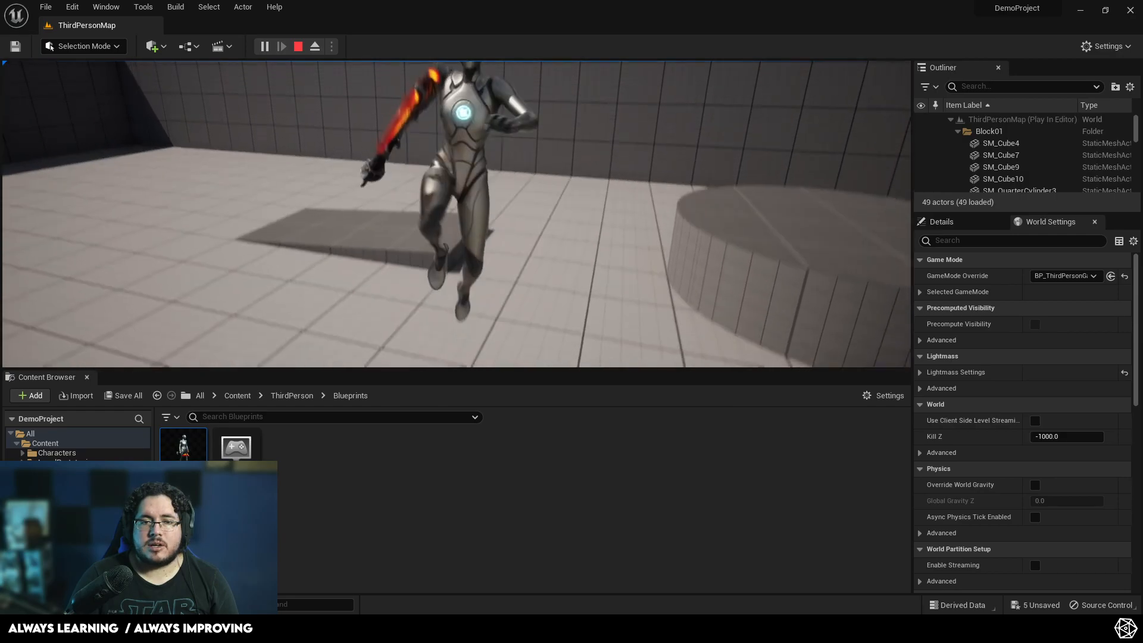
key("space")
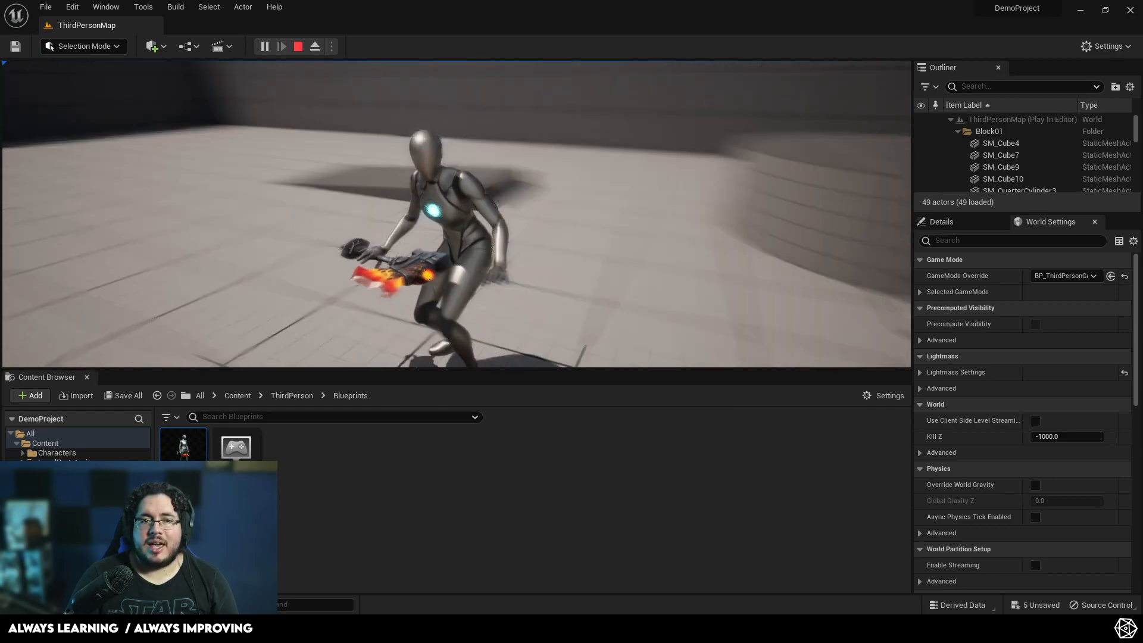
key("w")
key("d")
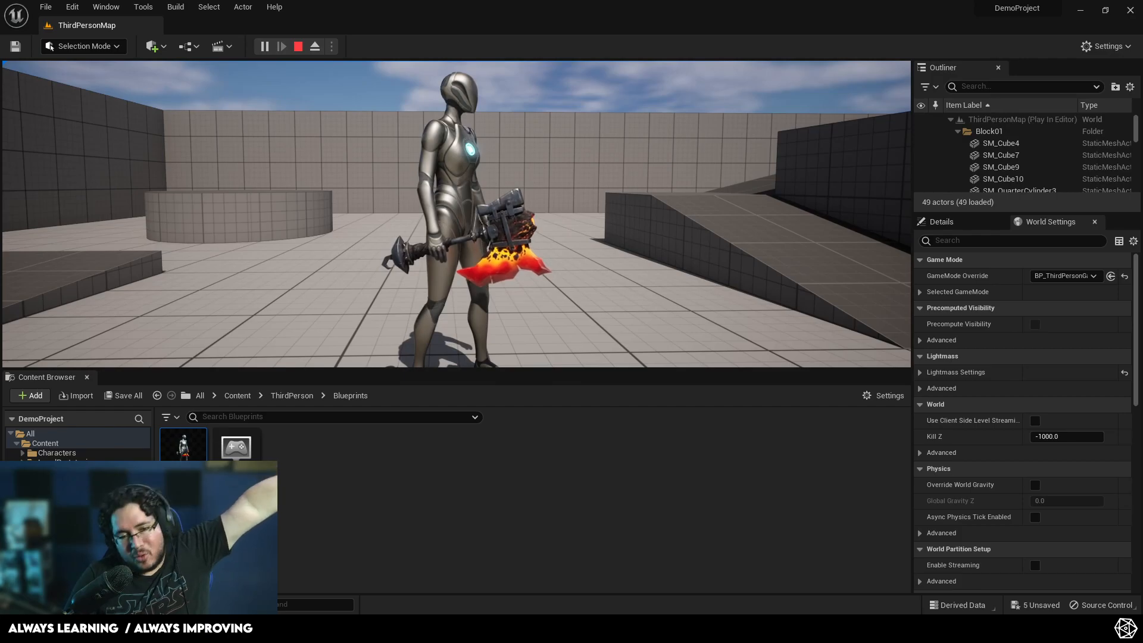
key("s")
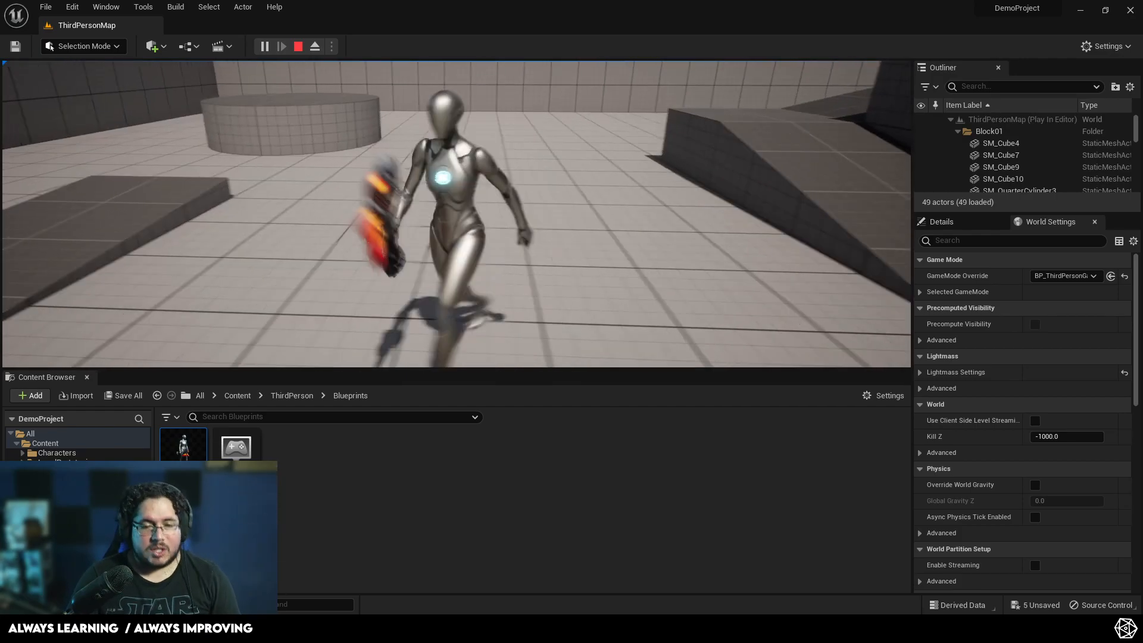
Step: Run the character around the level in several directions to view the held axe, and end the playtest
key("w")
key("a")
key("d")
key("w")
key("s")
key("a")
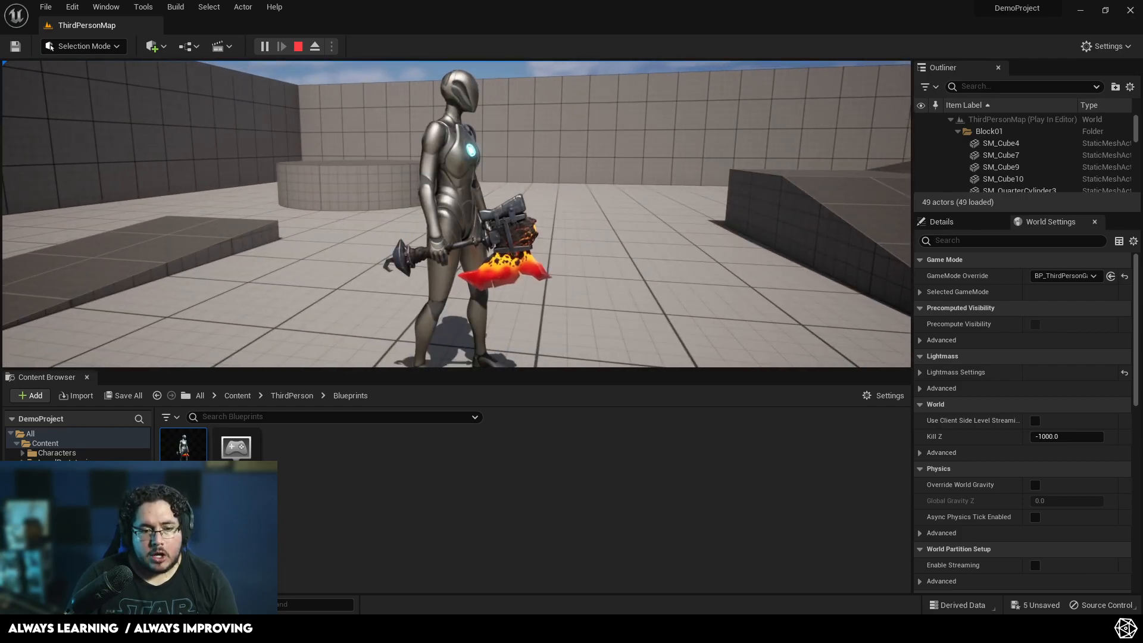
key("Escape")
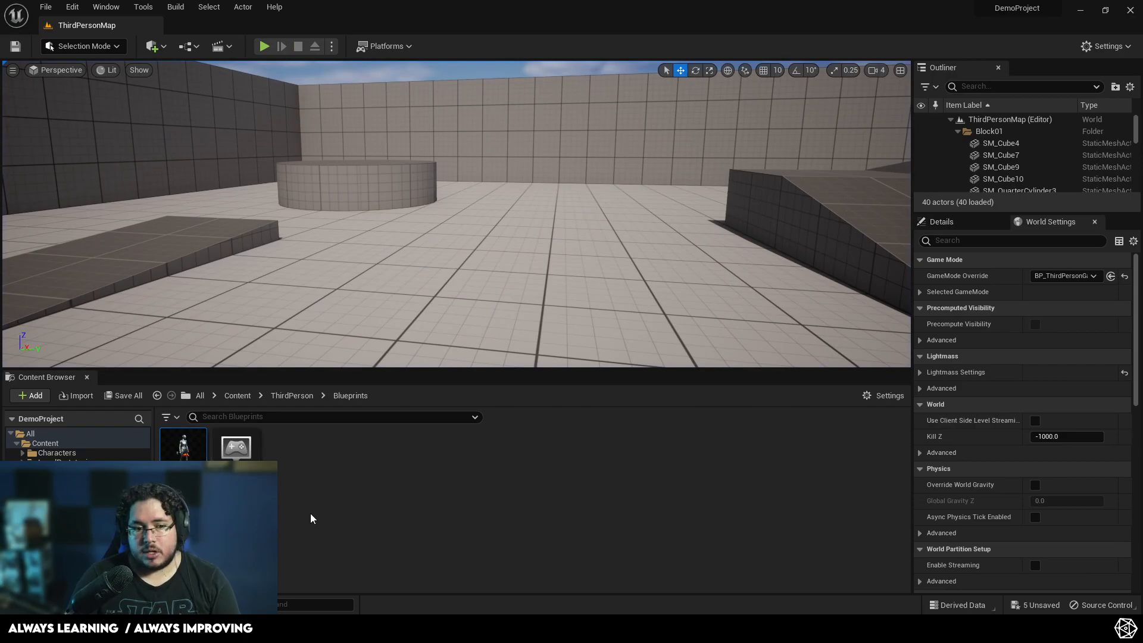
Step: Open the M_LavaAxe material from the Content folder and move the base color Texture Sample higher in the graph
left_click(56, 441)
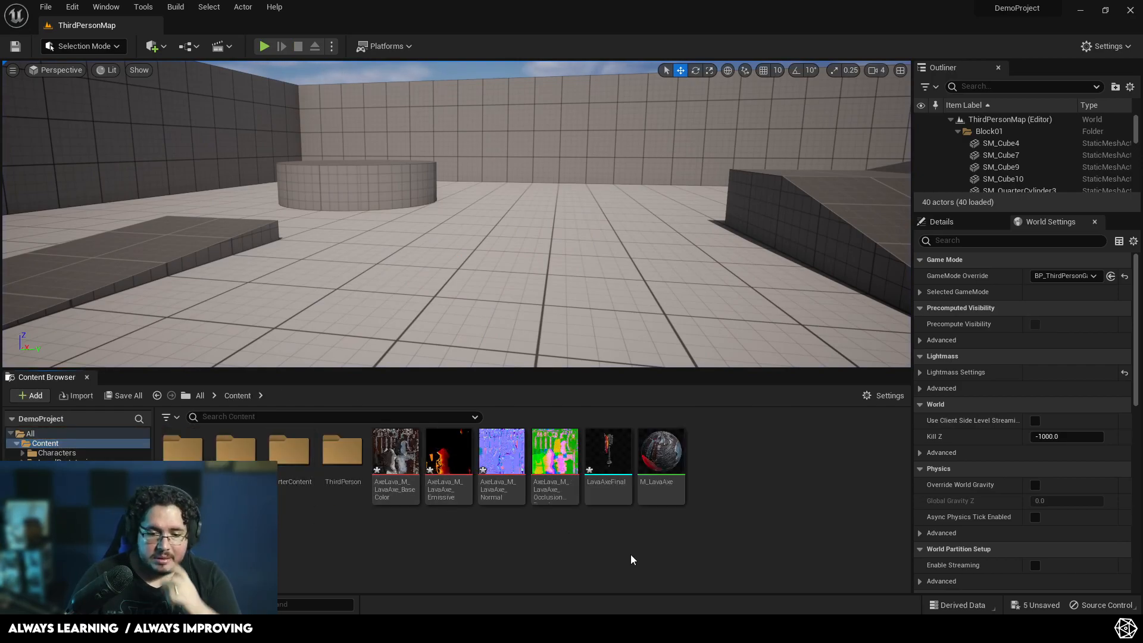
double_click(660, 458)
right_click_drag(447, 384, 569, 446)
scroll(605, 428, "down", 1)
scroll(538, 329, "up", 3)
right_click_drag(538, 329, 415, 364)
scroll(416, 364, "down", 2)
left_click_drag(490, 253, 496, 161)
Step: Move the emissive Texture Sample farther from the M_LavaAxe output node, leaving room for another node between them
left_click_drag(476, 361, 399, 291)
left_click(486, 359)
right_click_drag(486, 360, 533, 337)
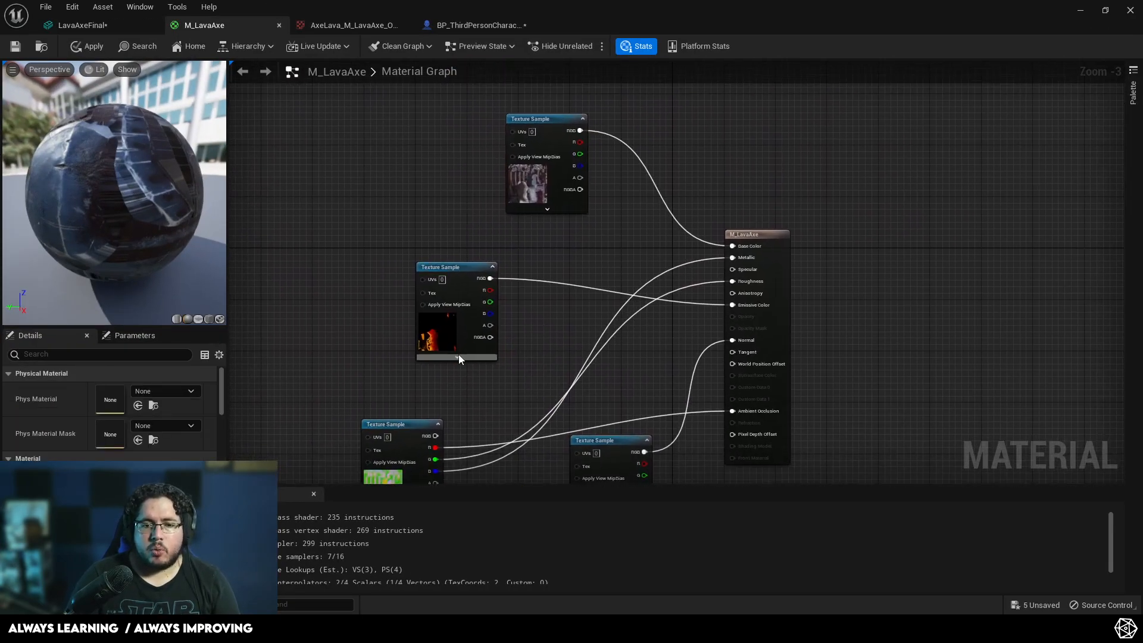
scroll(489, 366, "up", 3)
left_click(417, 227)
left_click_drag(418, 228, 398, 216)
right_click_drag(490, 287, 572, 326)
left_click_drag(494, 258, 418, 239)
left_click(512, 311)
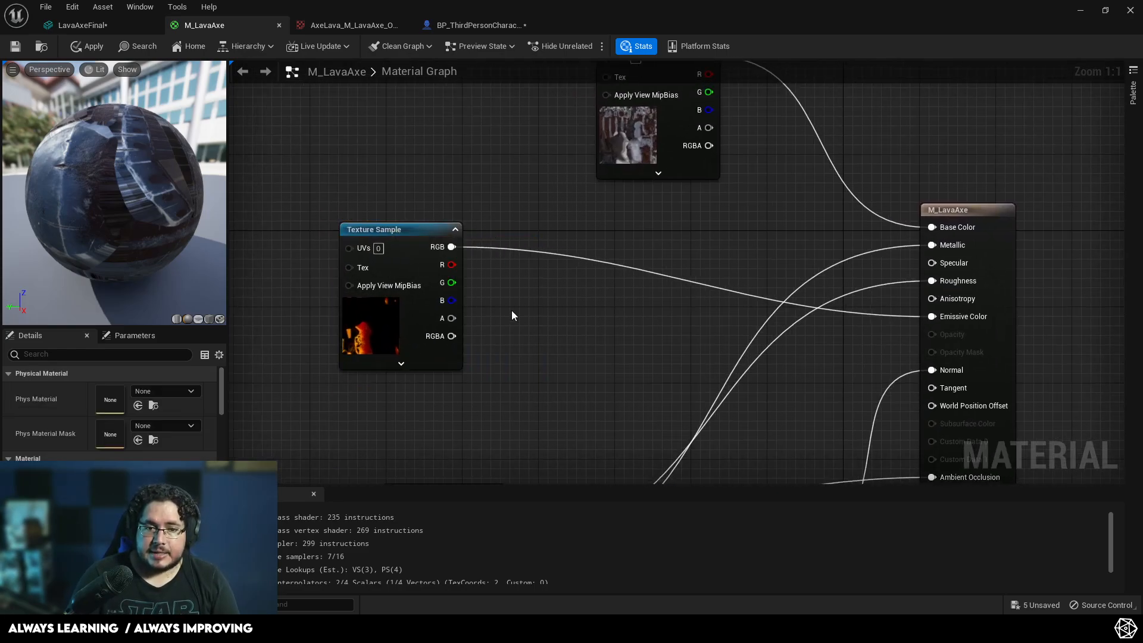
Step: Add a Multiply node between the emissive texture's RGB output and Emissive Color, feeding the texture into input A
right_click(506, 328)
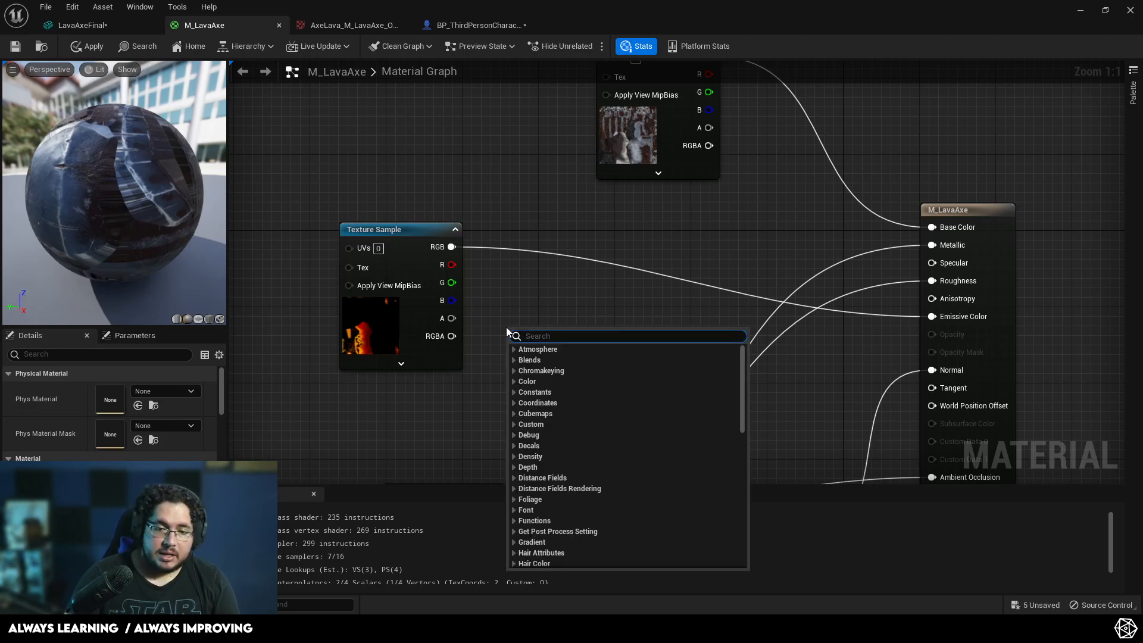
type("multi")
key("Return")
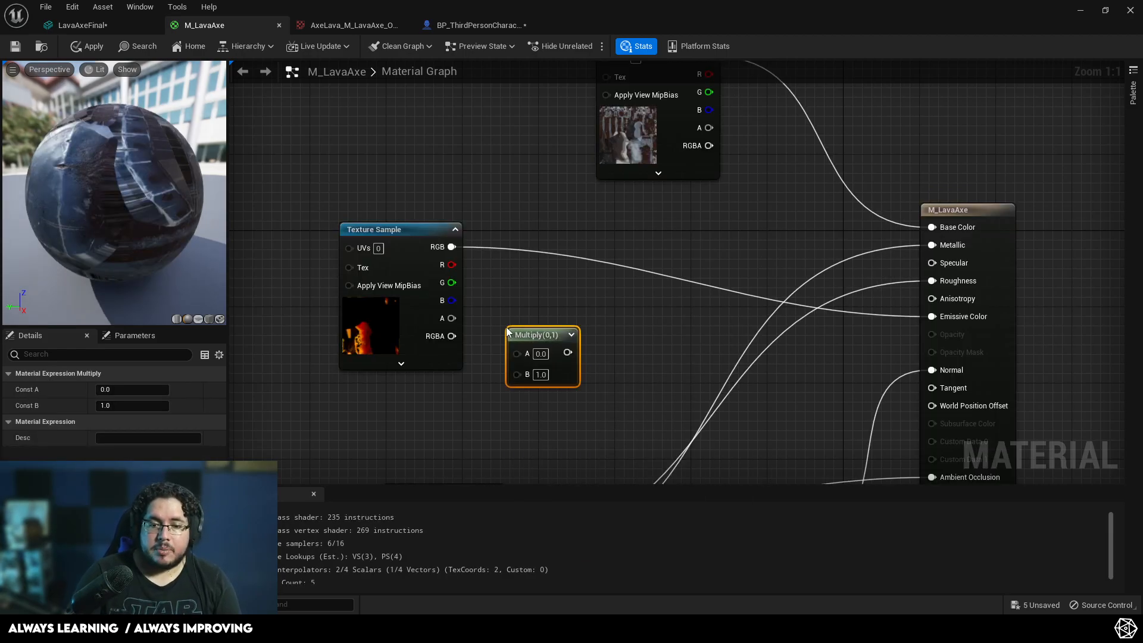
left_click_drag(539, 336, 569, 318)
left_click_drag(455, 246, 550, 334)
right_click_drag(613, 287, 574, 252)
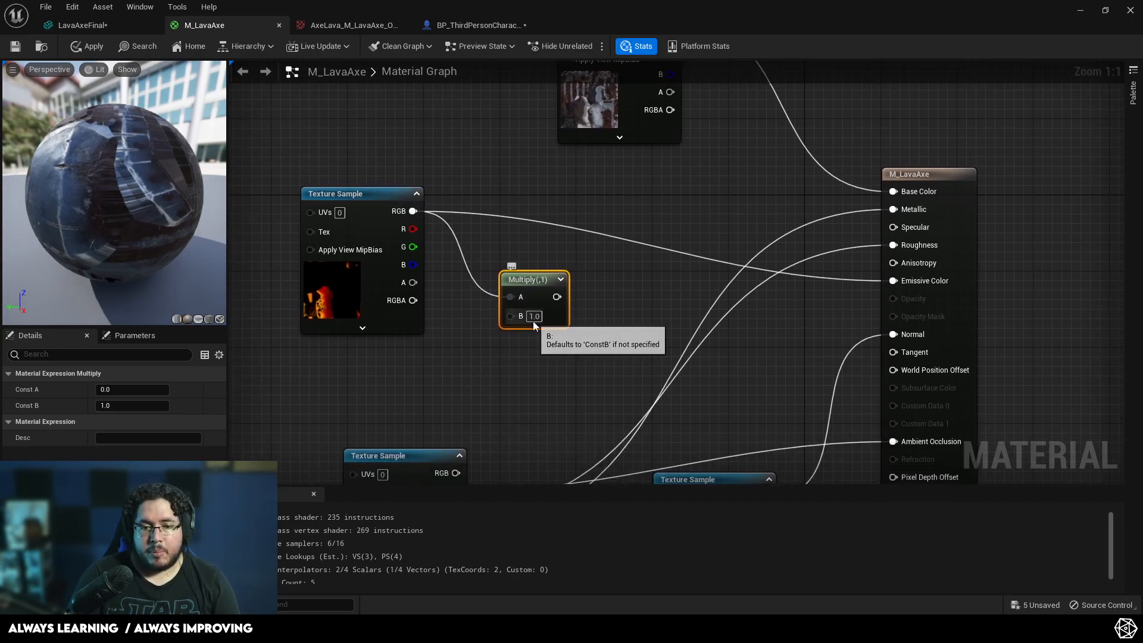
right_click_drag(586, 299, 532, 290)
left_click_drag(502, 288, 543, 252)
Step: Set the Multiply node's B value to 4, save M_LavaAxe, and inspect the lava area on the preview sphere
right_click_drag(432, 358, 458, 358)
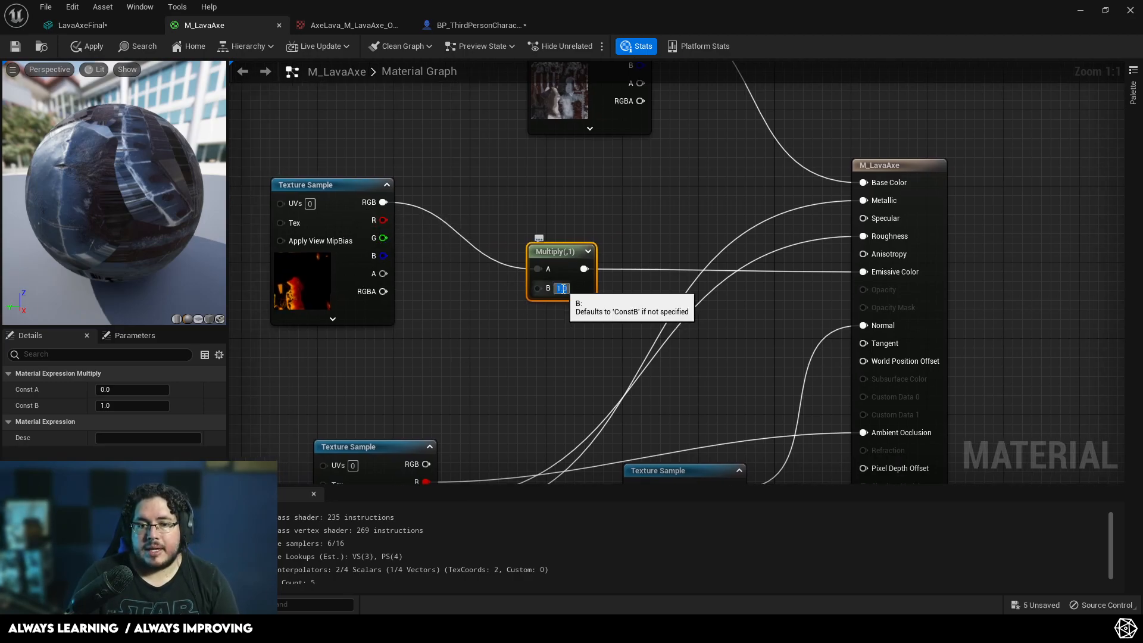
type("4")
key("Return")
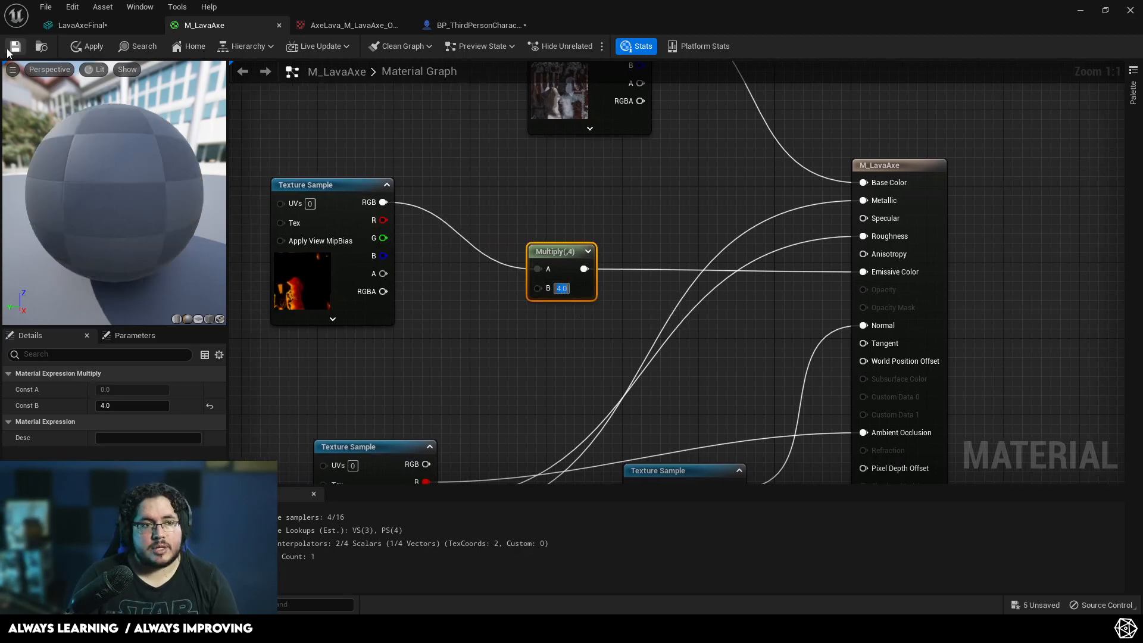
key("ctrl+s")
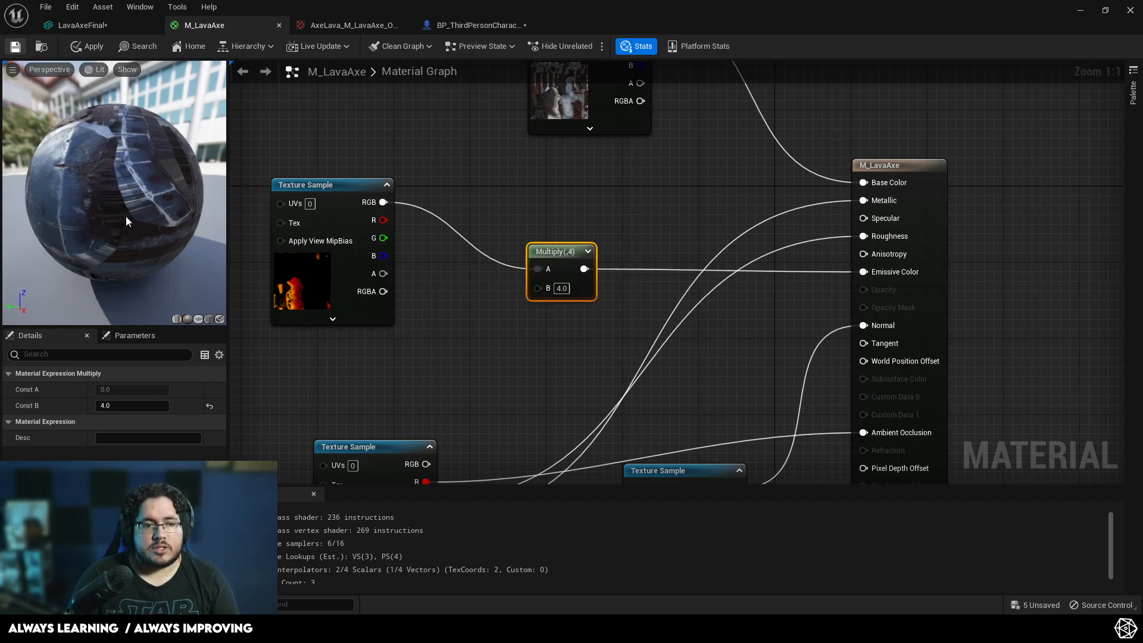
left_click_drag(95, 230, 24, 250)
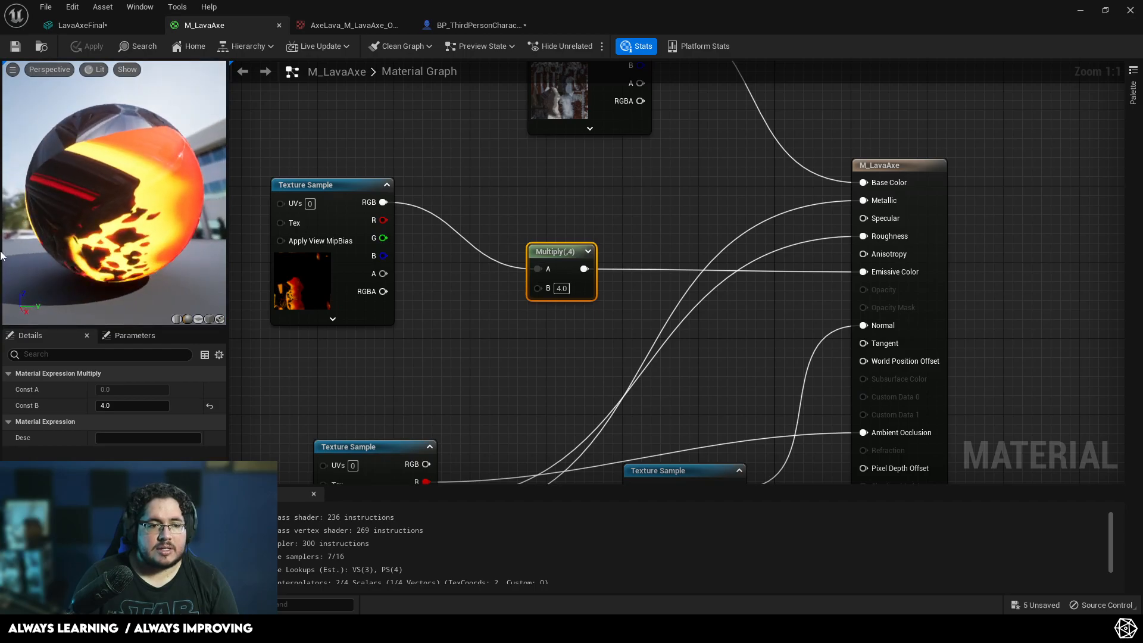
Step: Playtest the level by running along the shaded walls to check the axe's stronger emissive glow, and end the session
left_click(1077, 14)
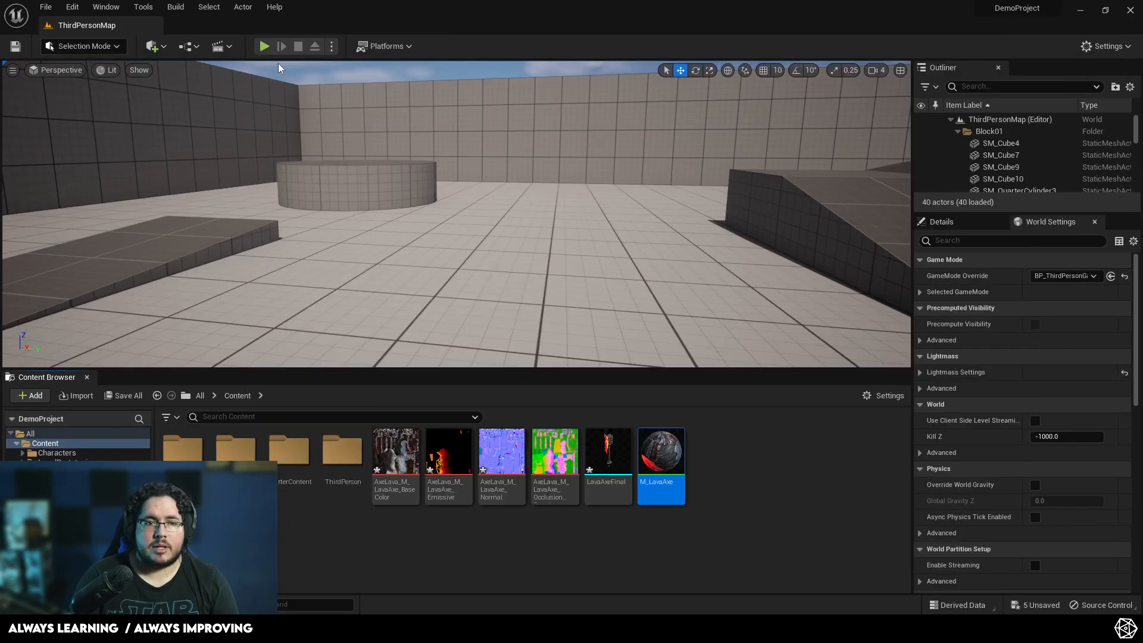
left_click(264, 46)
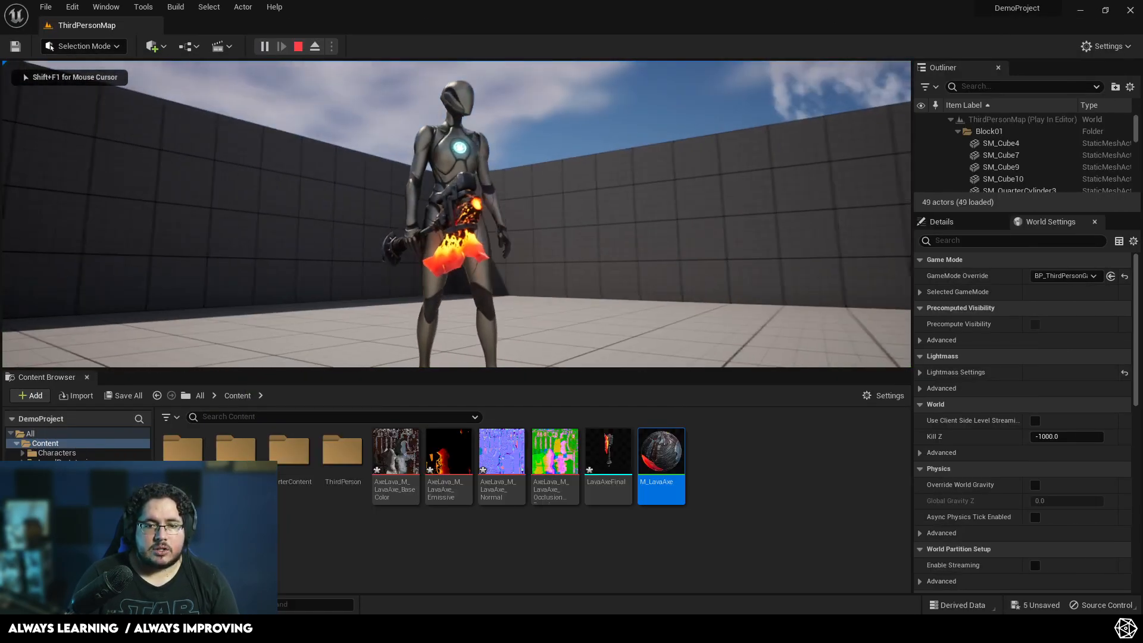
key("w")
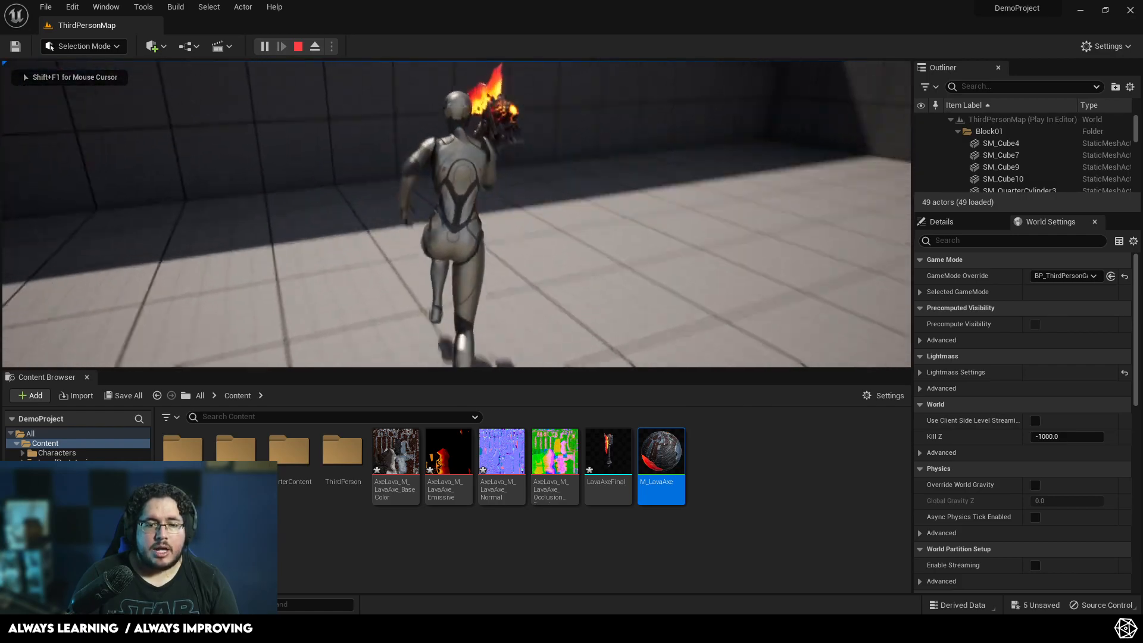
key("d")
key("w")
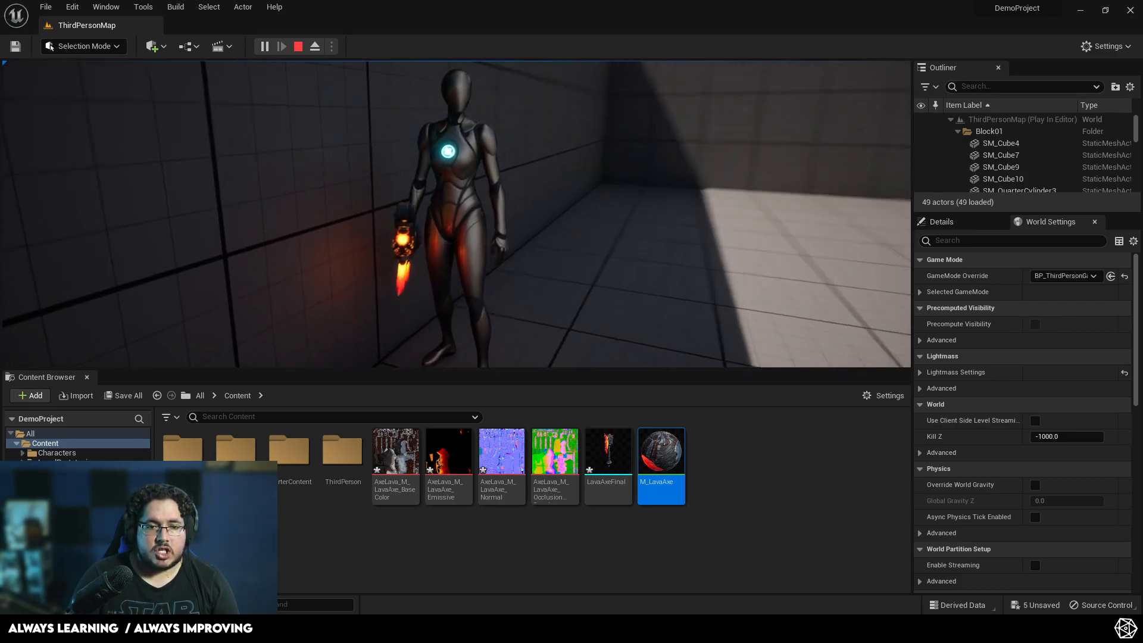
key("w")
key("w")
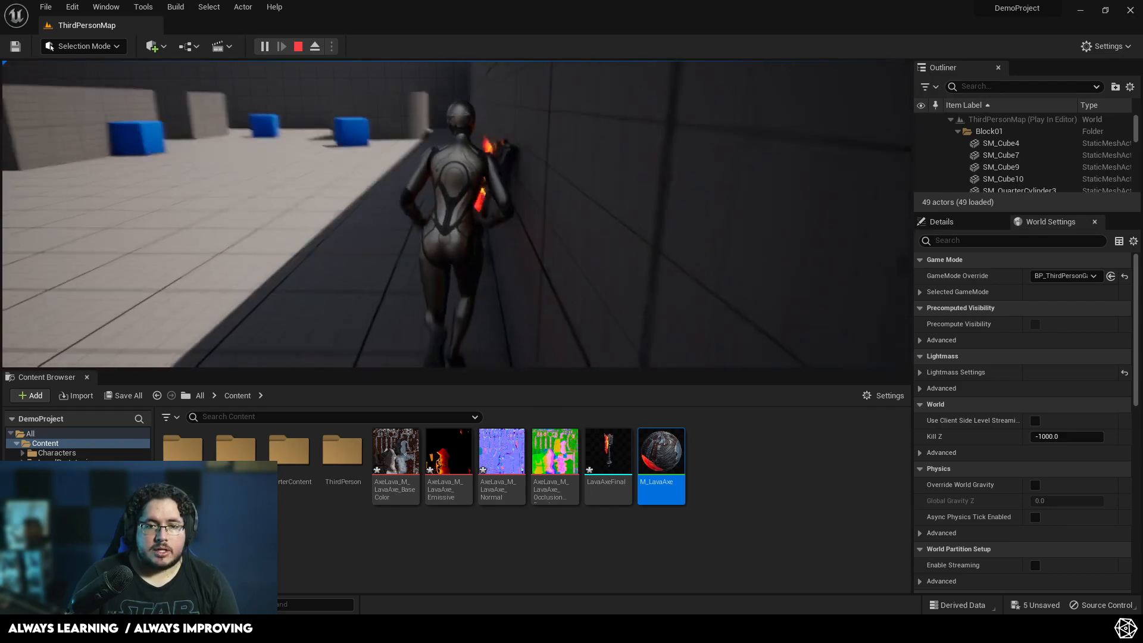
key("s")
key("w")
key("a")
key("w")
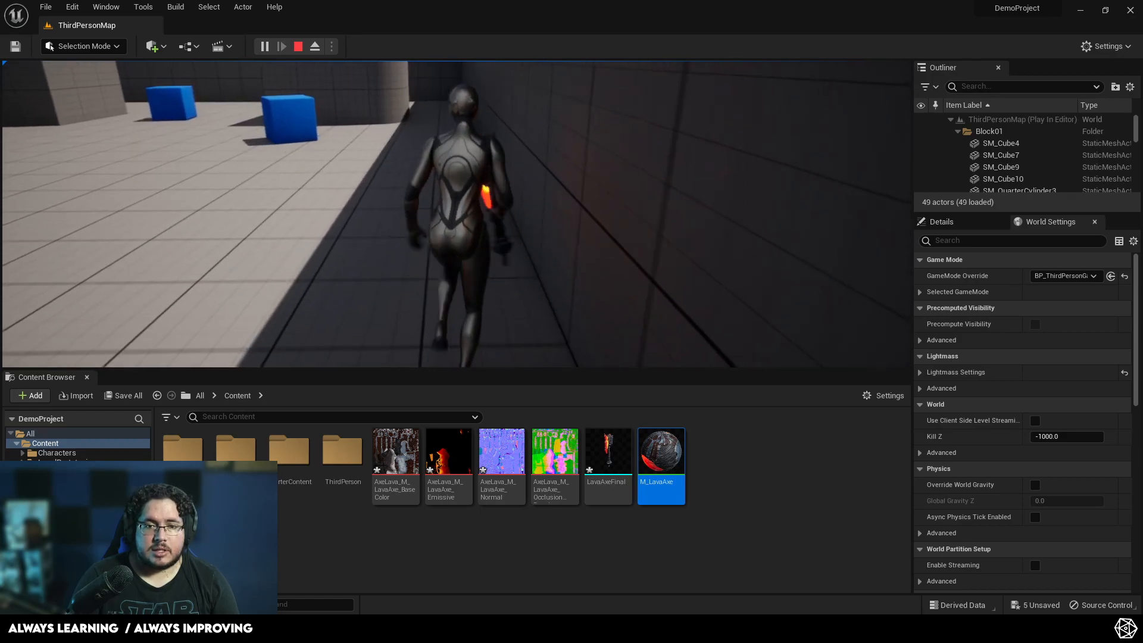
key("w")
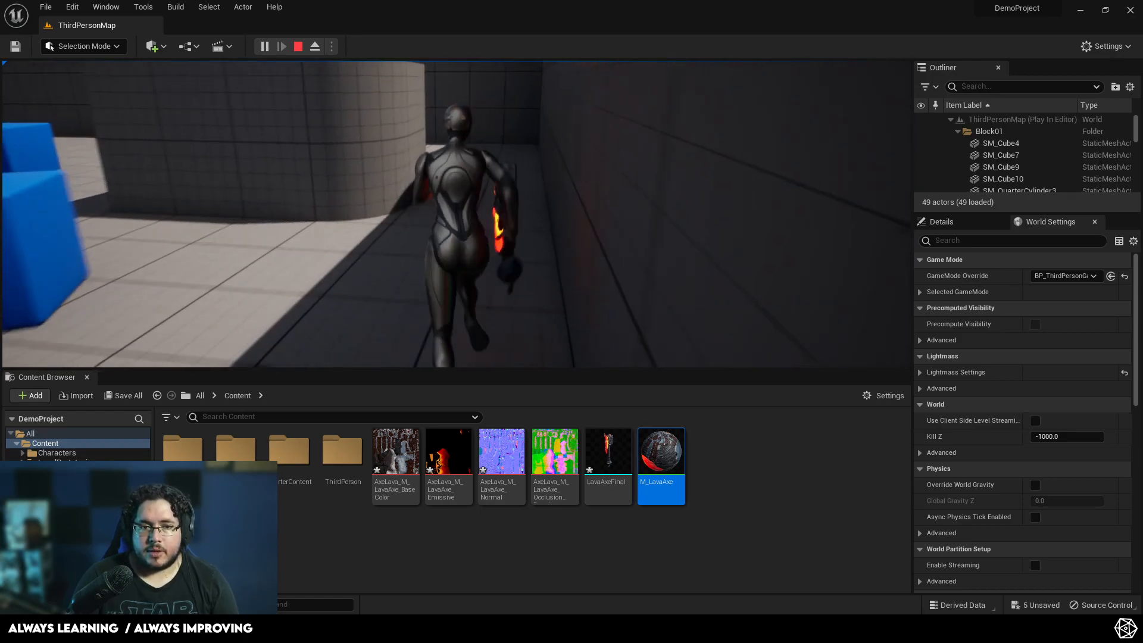
key("d")
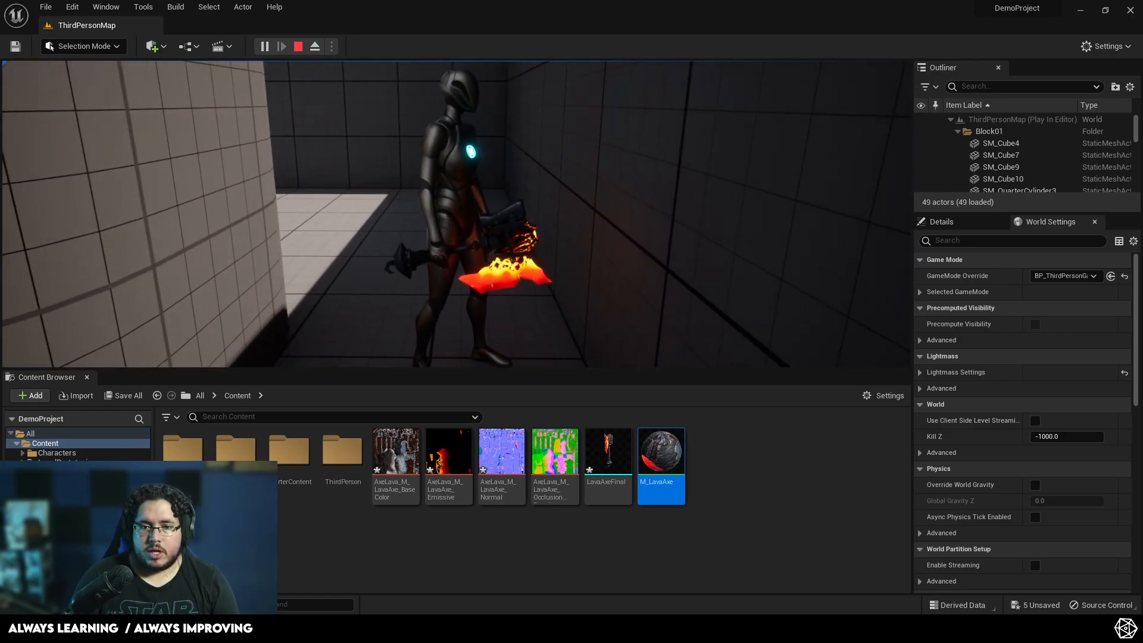
key("s")
key("s")
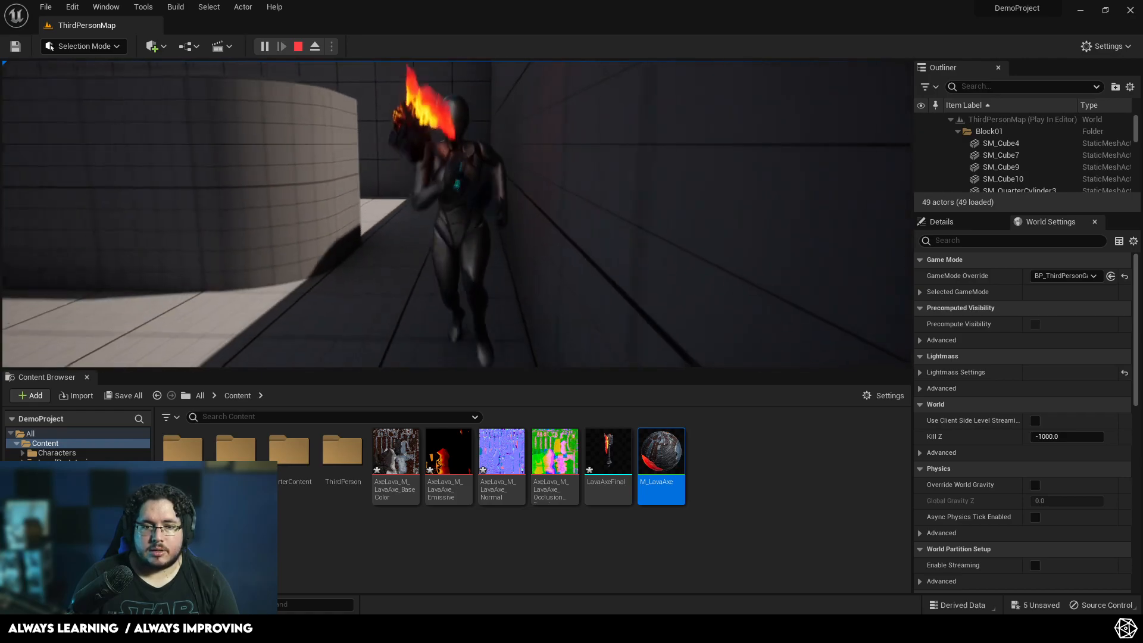
key("Escape")
Step: Reopen BP_ThirdPersonCharacter from the ThirdPerson Blueprints folder
double_click(342, 459)
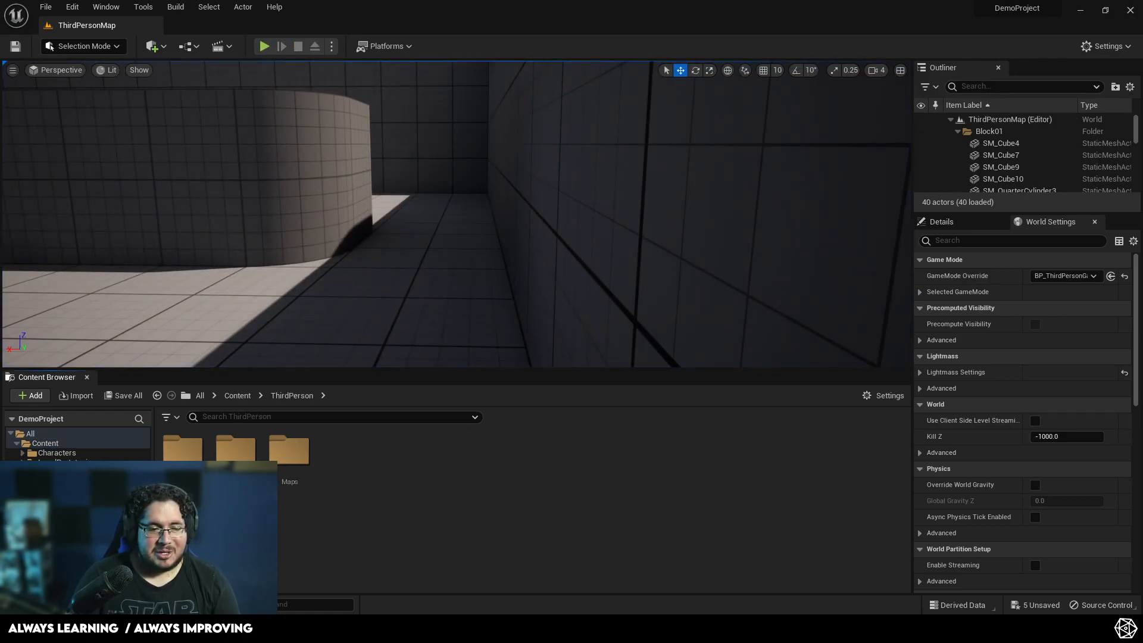
double_click(166, 458)
double_click(192, 468)
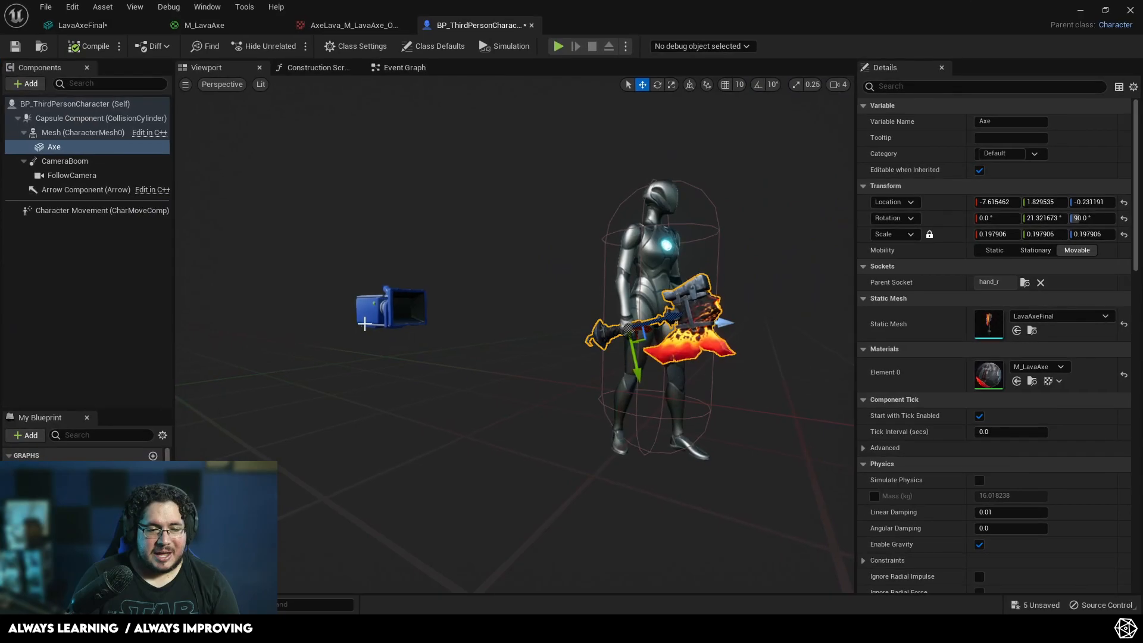
Step: Add a Cascade Particle System component under the Axe with a uniform scale of 1.0 and P_Fire as its template
left_click(41, 84)
type("particle")
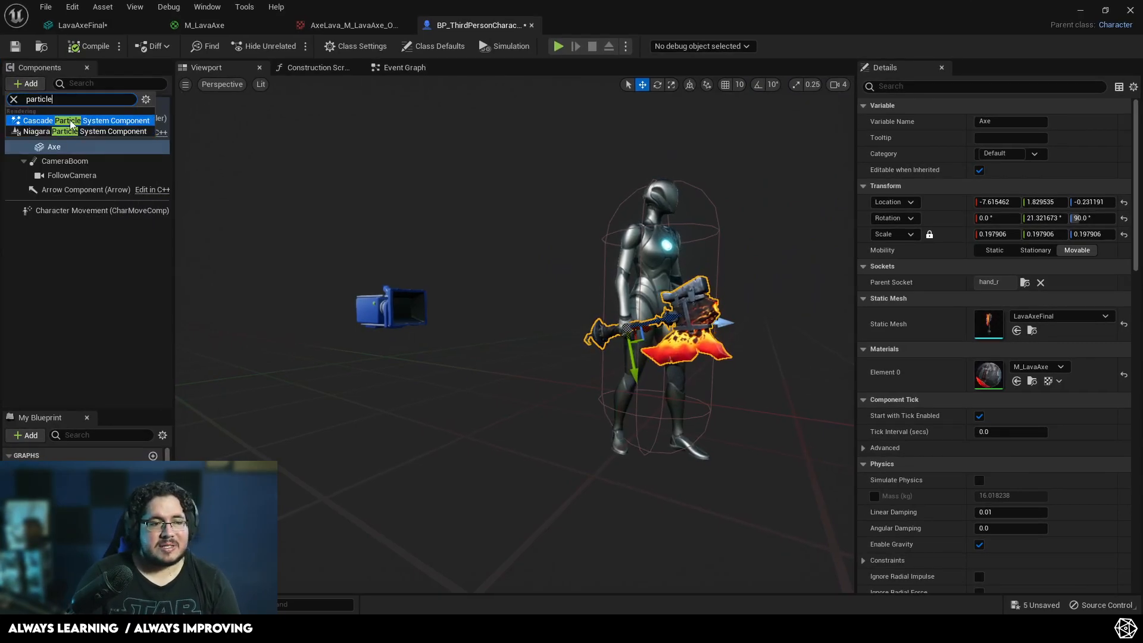
left_click(69, 121)
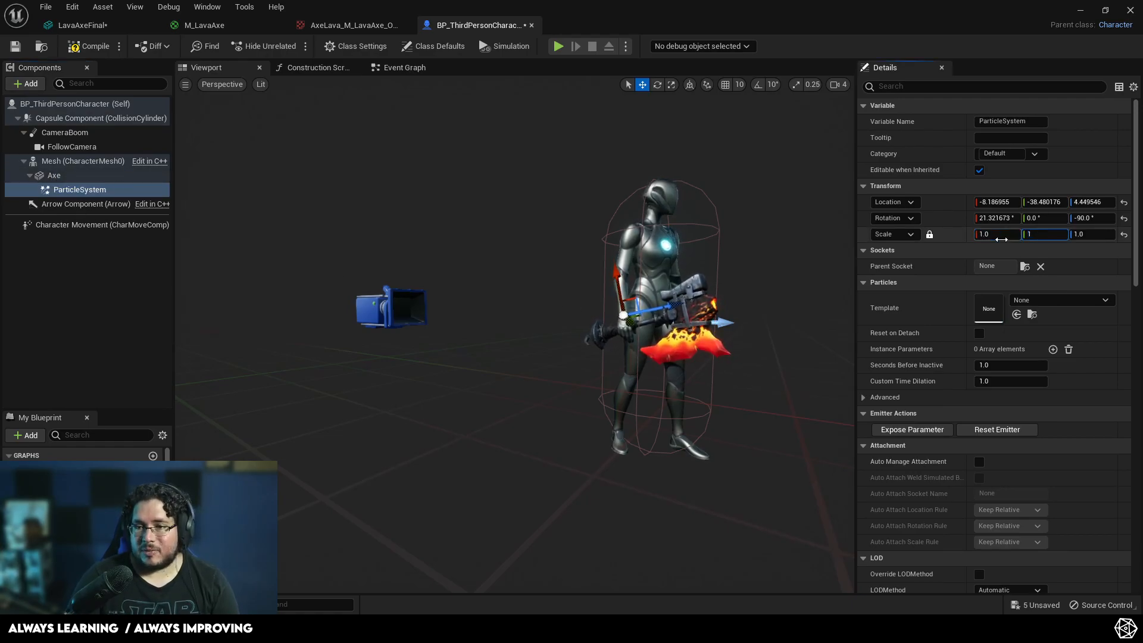
left_click(1037, 301)
left_click(1023, 477)
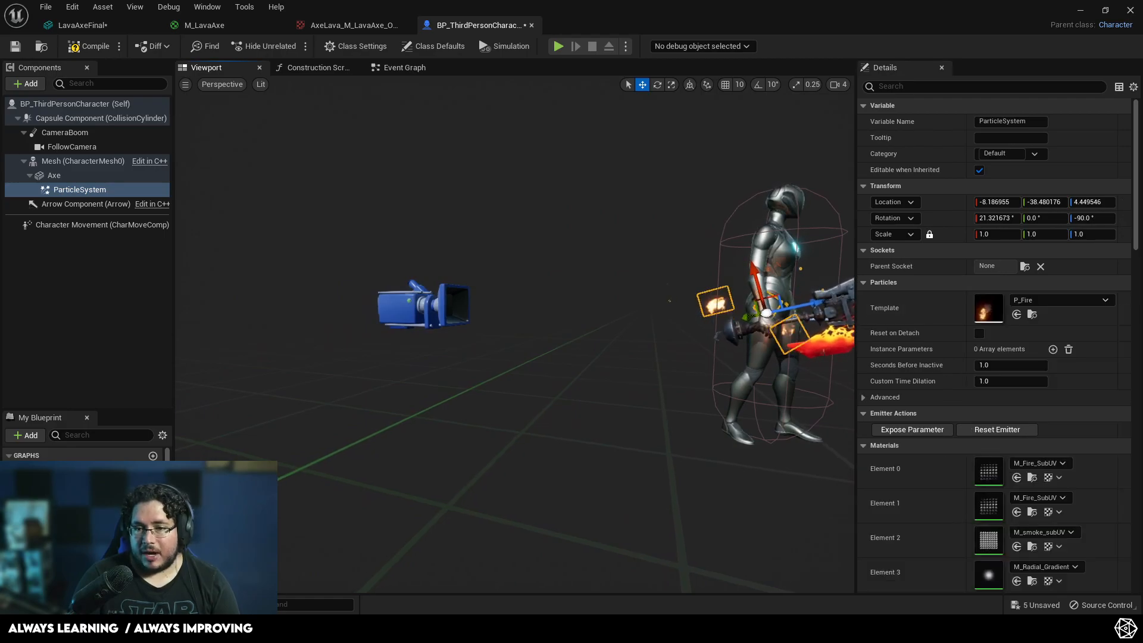
Step: Move the fire particle system onto the axe head, at a location of about -6.1, 1.9, 235.8
key("f")
scroll(660, 317, "up", 4)
mouse_move(574, 332)
left_mouse_down("alt")
mouse_move(441, 333)
mouse_move(649, 332)
mouse_move(565, 332)
left_mouse_up("alt")
left_click_drag(501, 304, 568, 296)
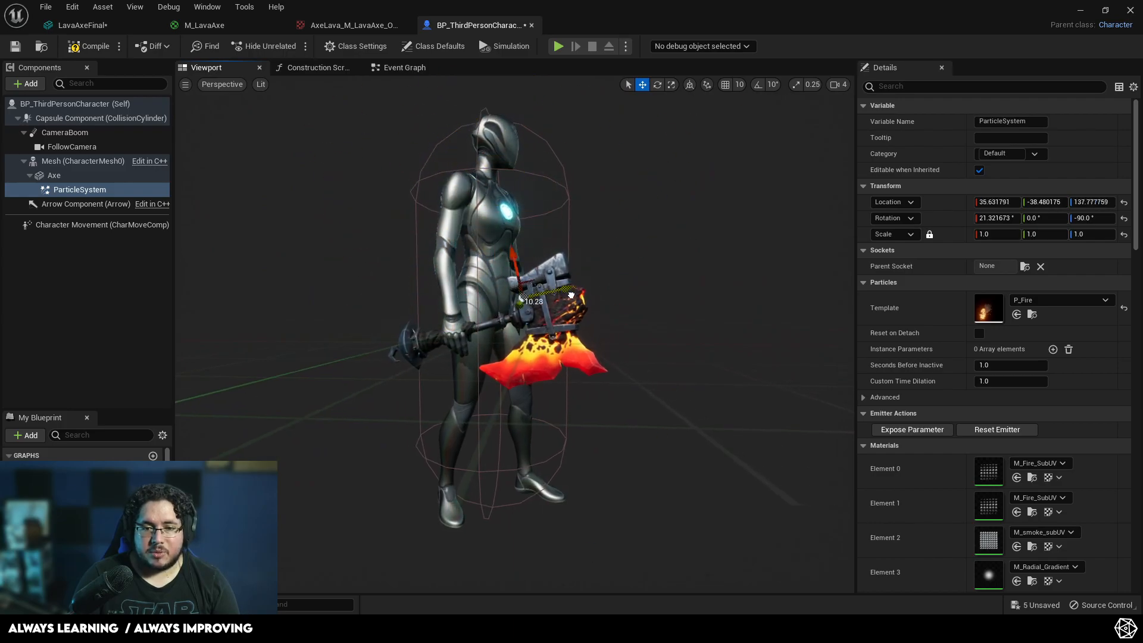
left_click_drag(707, 295, 410, 291, "alt")
left_click_drag(360, 250, 366, 255)
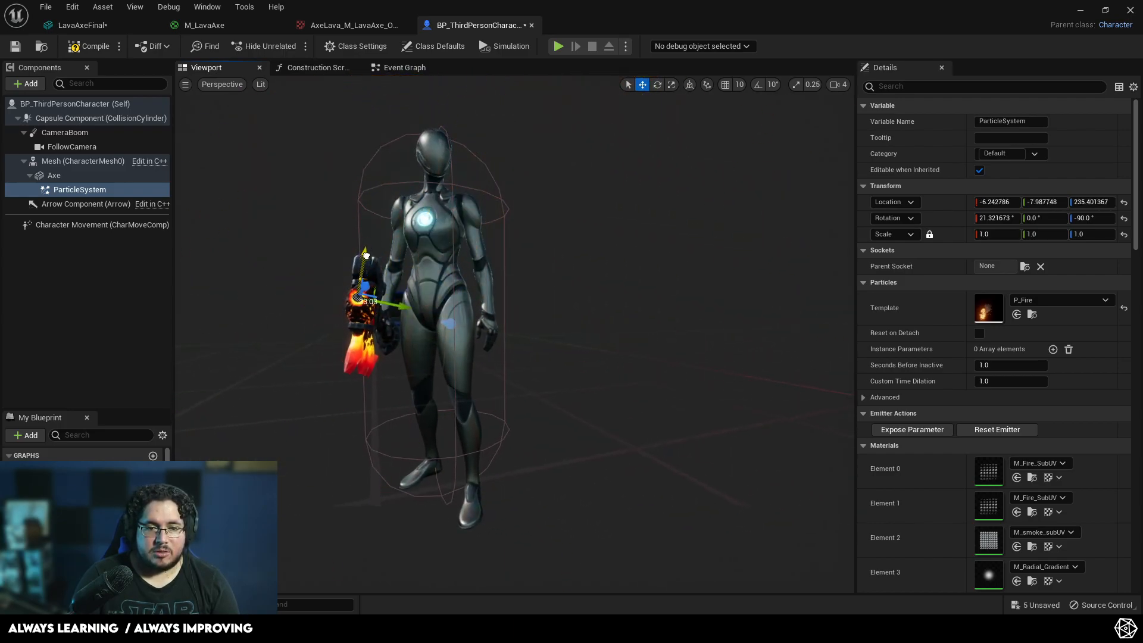
right_click_drag(347, 292, 417, 267)
Step: Scale the fire particle system uniformly to 0.2 and compile the character blueprint
left_click(995, 234)
type("0.2")
key("Return")
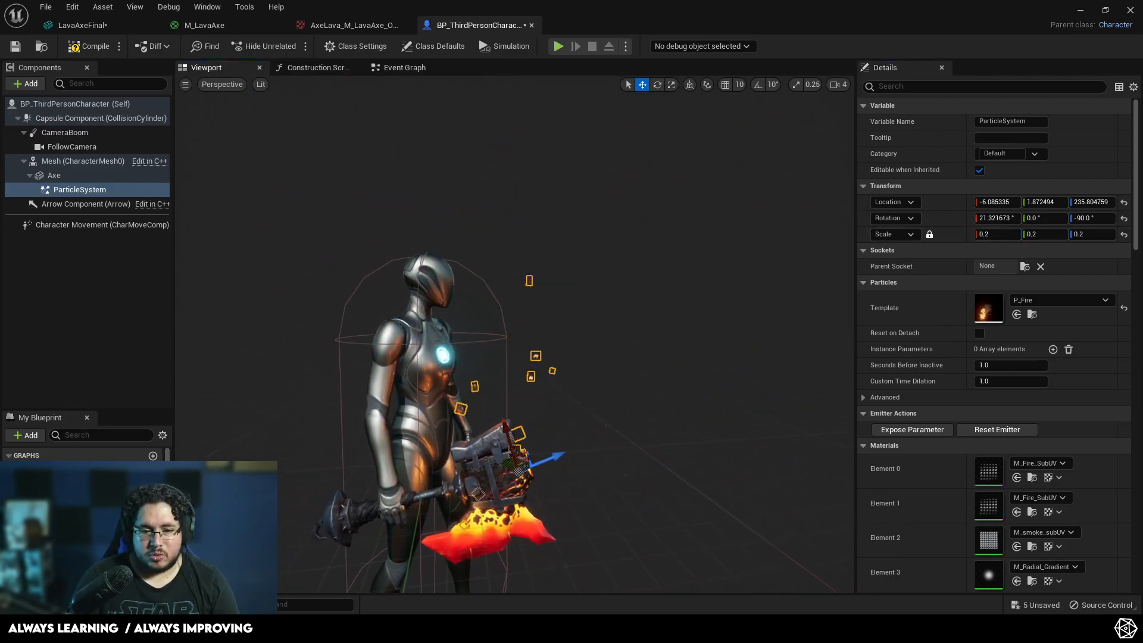
right_click_drag(577, 444, 488, 470)
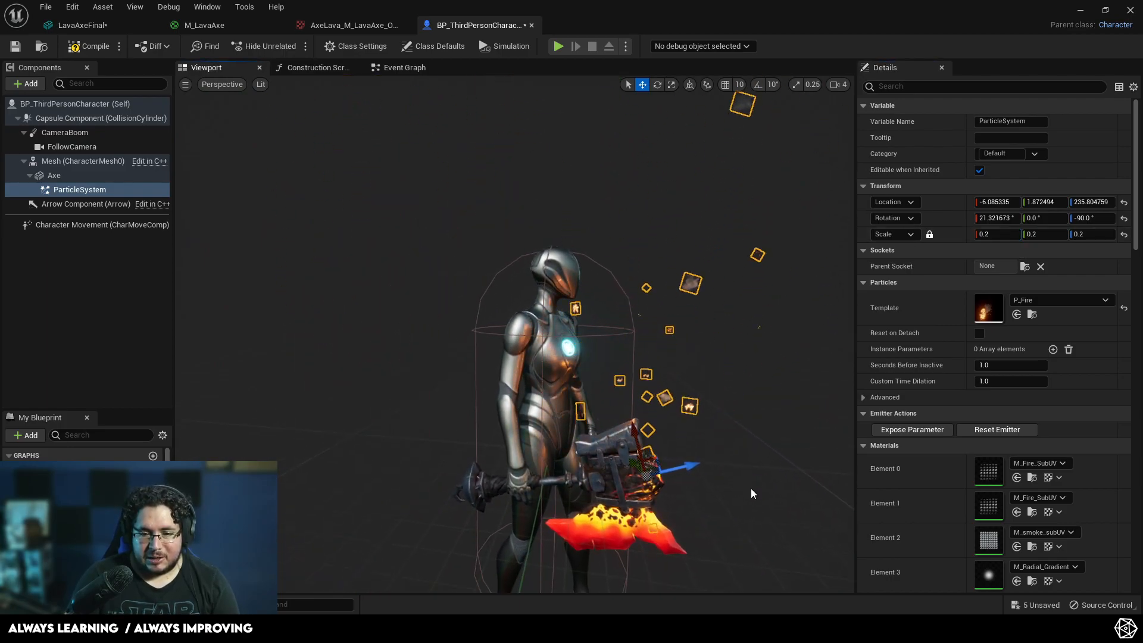
left_click(505, 287)
right_click_drag(504, 287, 358, 298)
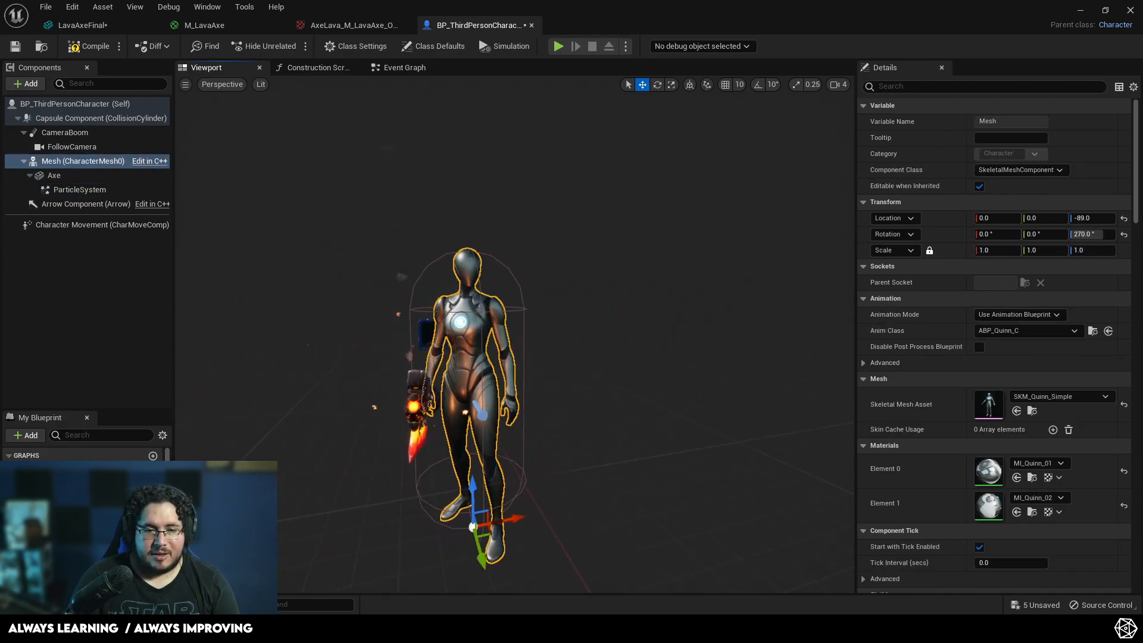
left_click(75, 47)
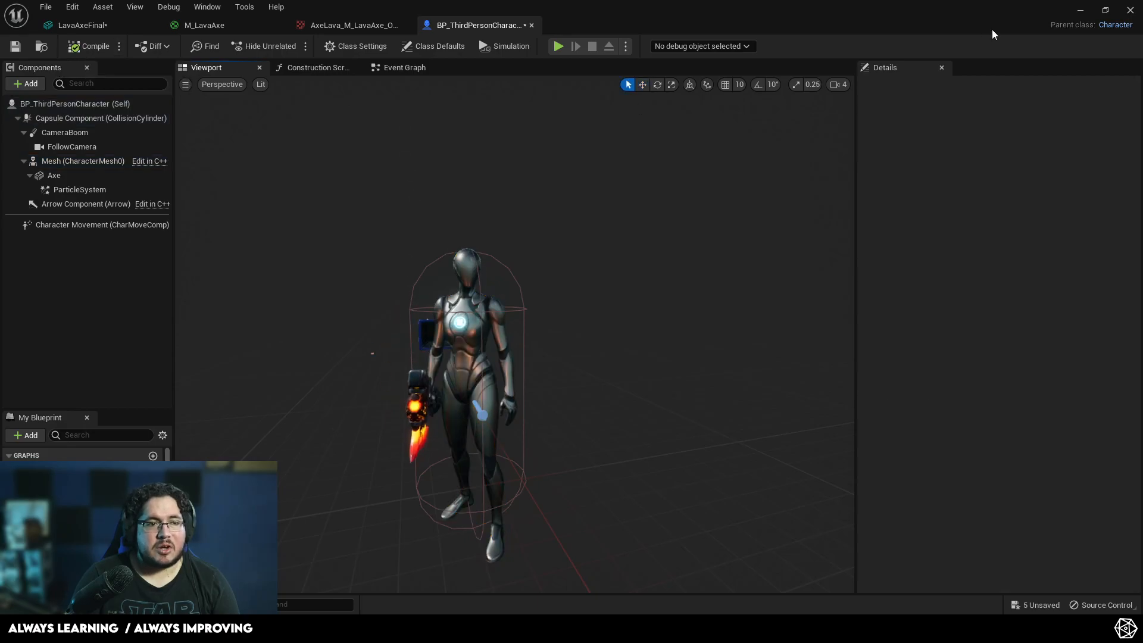
Step: Playtest ThirdPersonMap, running the character around to examine the burning lava axe from several sides, and end the session
left_click(1081, 8)
left_click(264, 46)
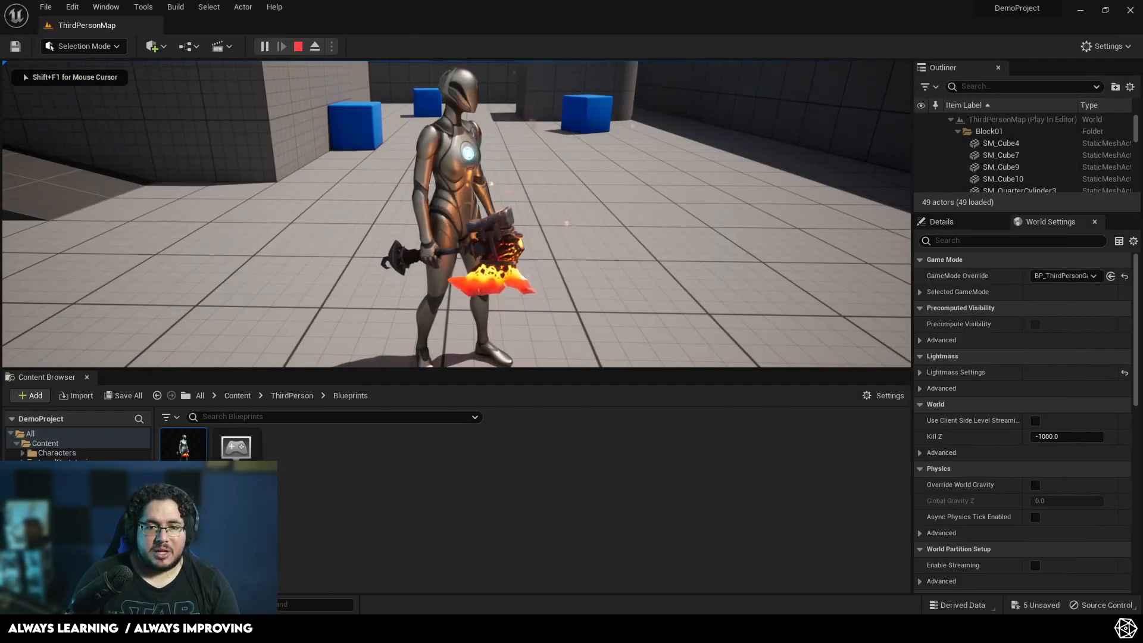
key("d")
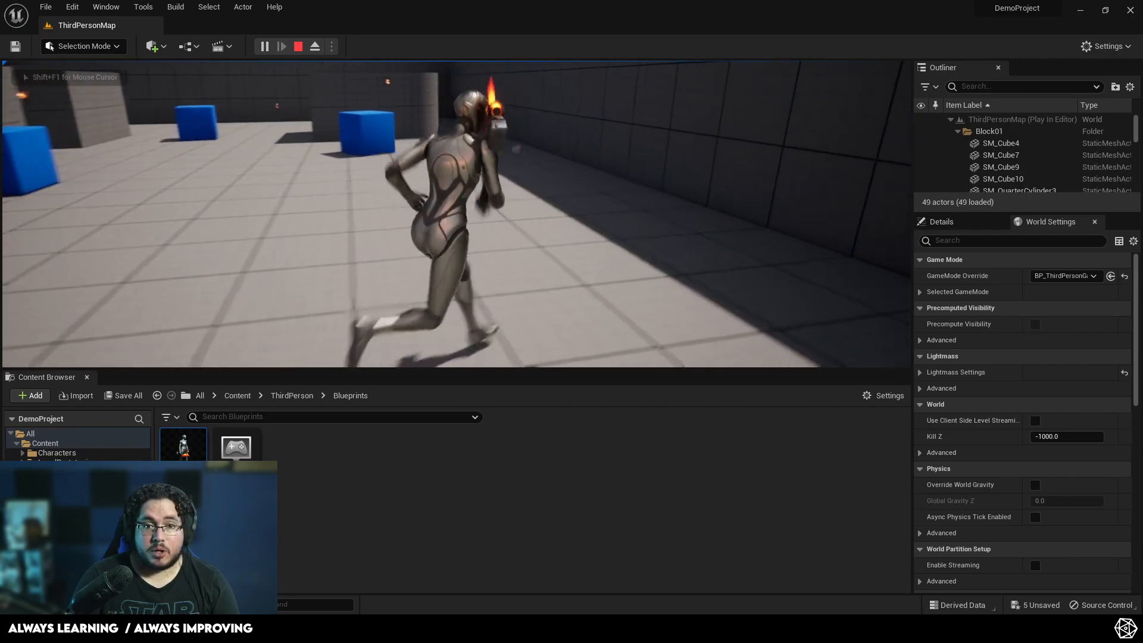
key("w")
key("w")
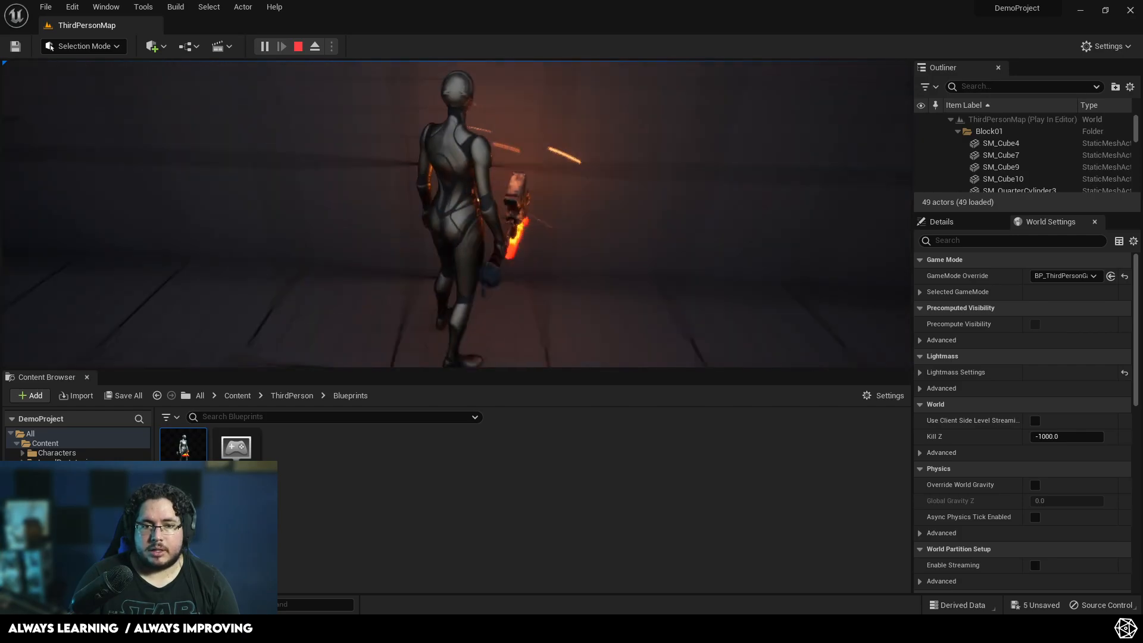
key("w")
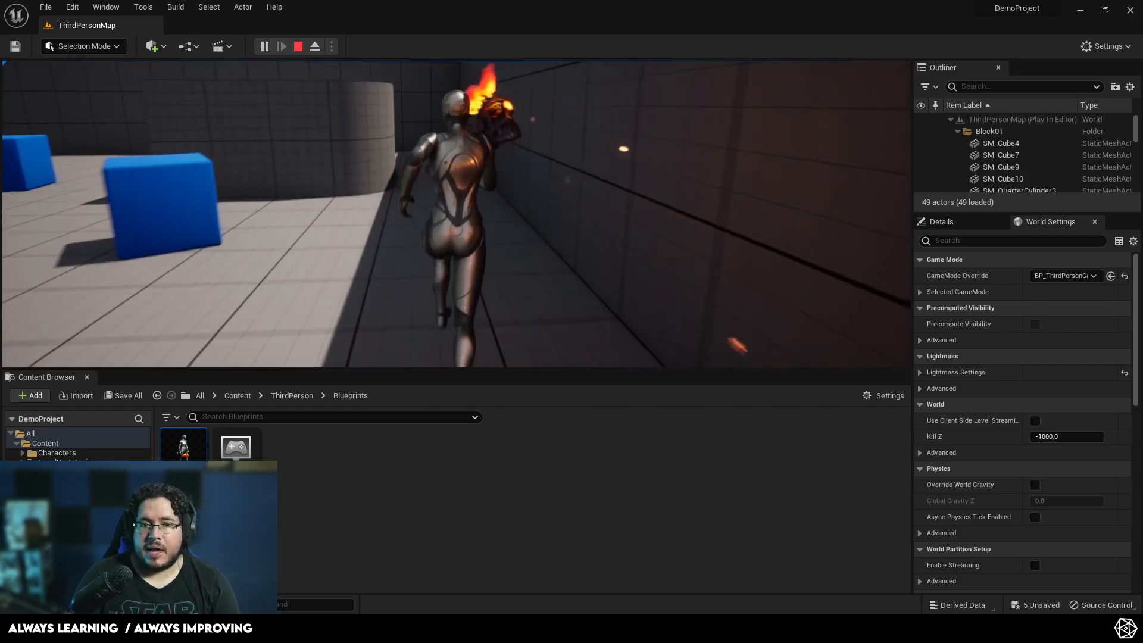
key("w")
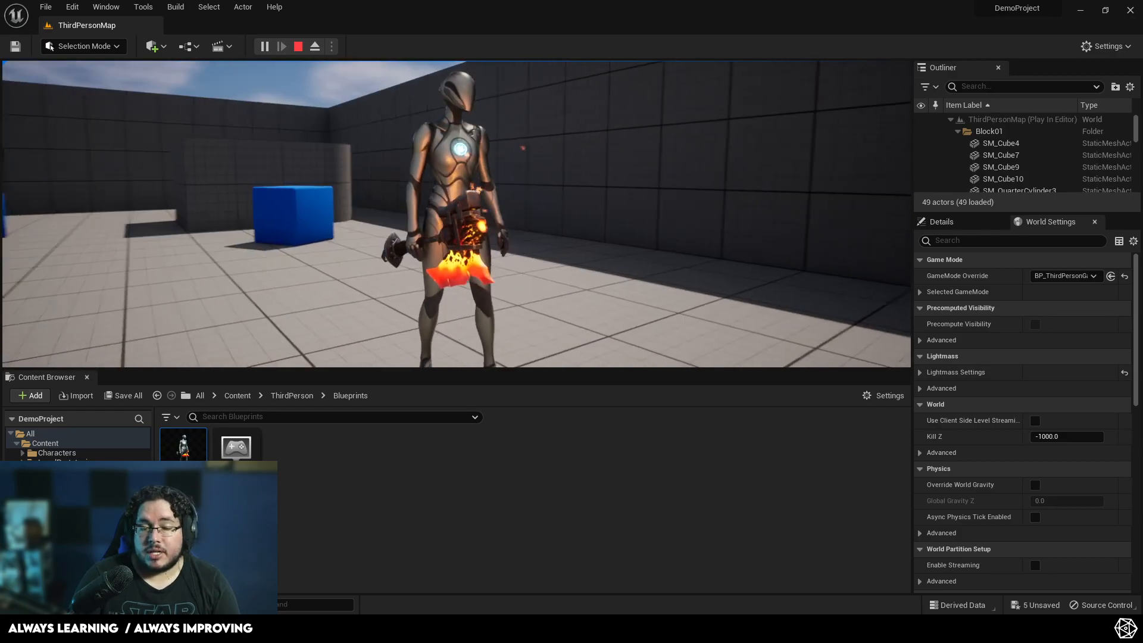
key("a")
key("w")
key("a")
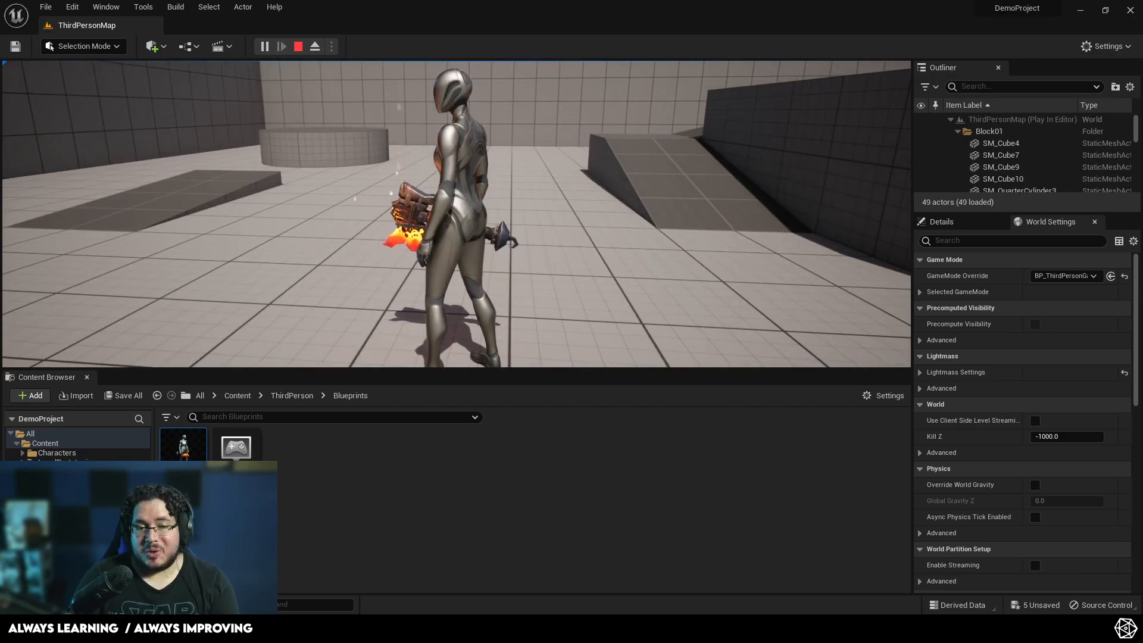
key("Escape")
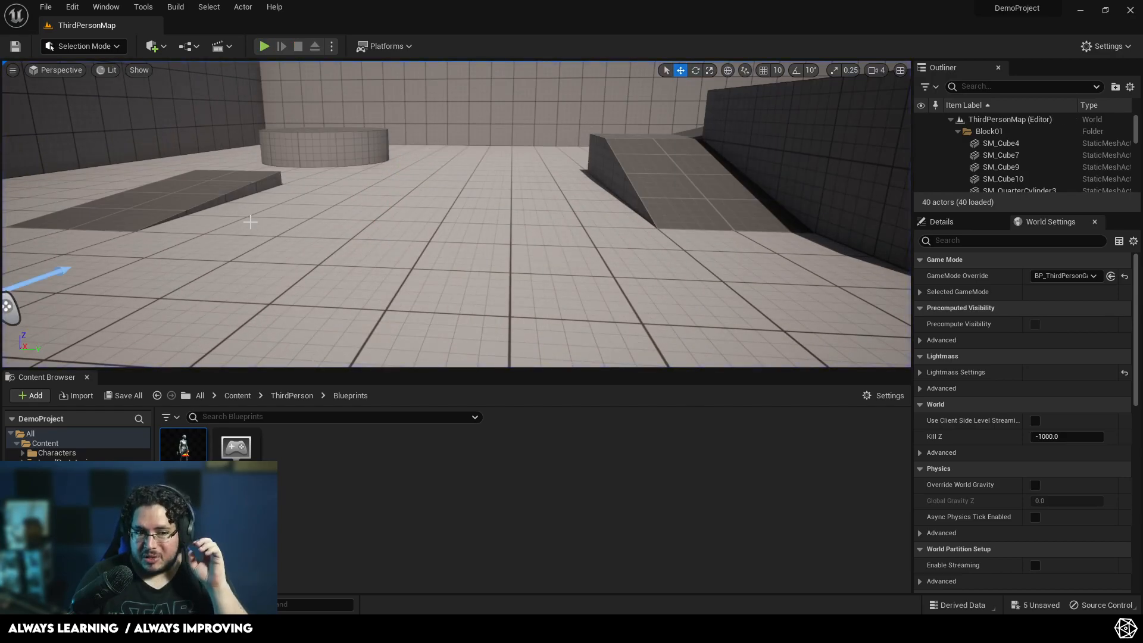
Step: Reopen the M_LavaAxe material, move the emissive Texture Sample clear of its Multiply node, and add a Sine node
left_click(59, 445)
double_click(661, 452)
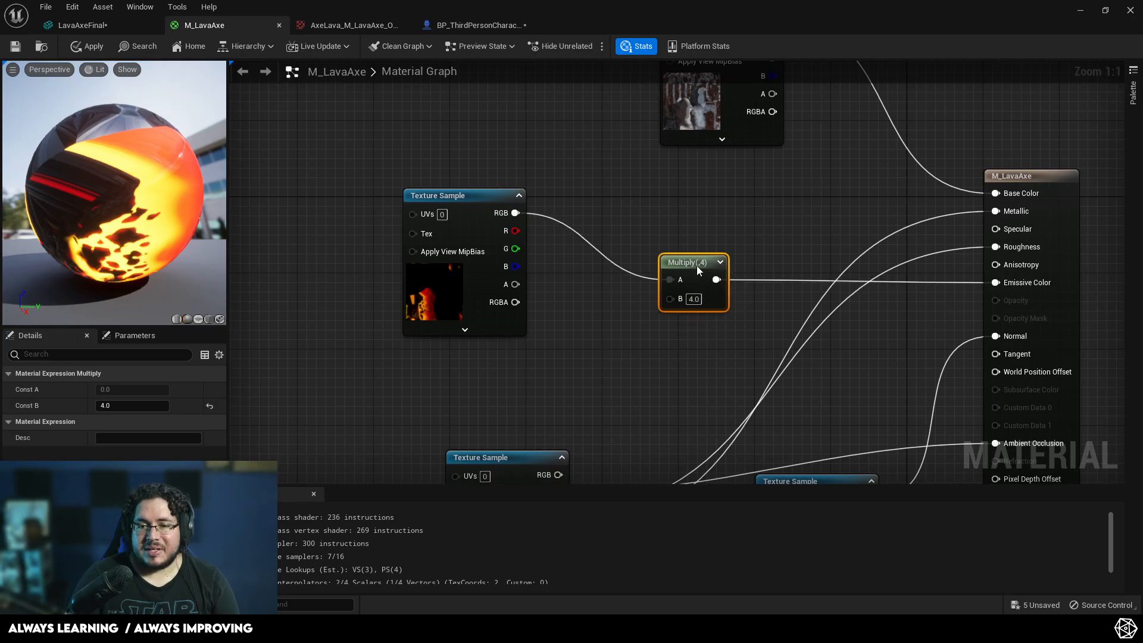
left_click_drag(439, 199, 401, 133)
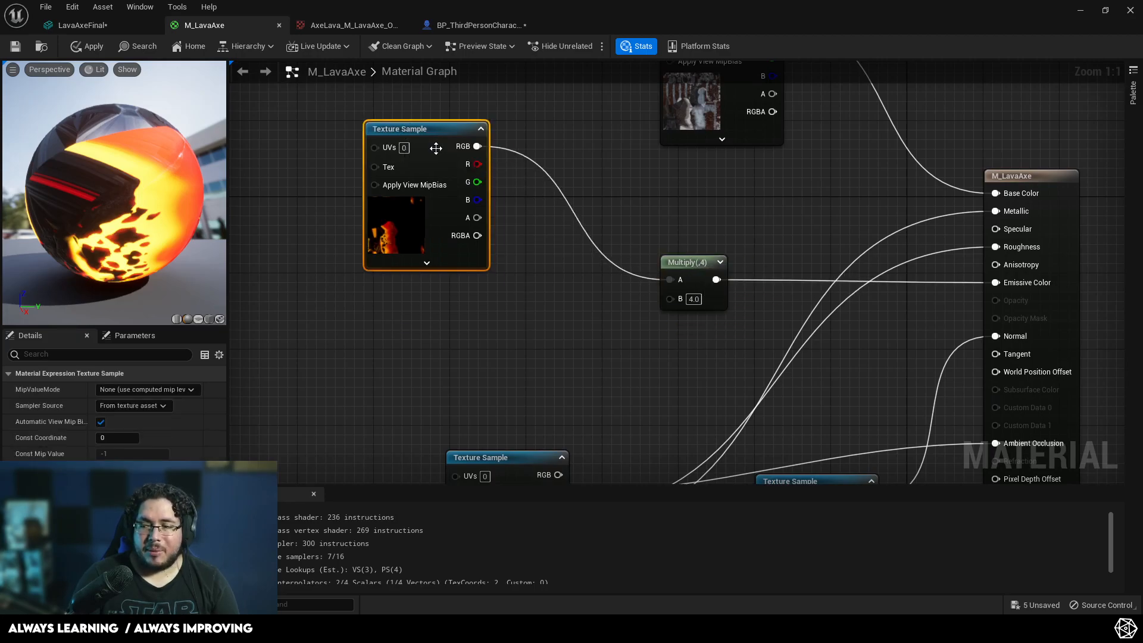
right_click(566, 314)
type("sine")
key("Return")
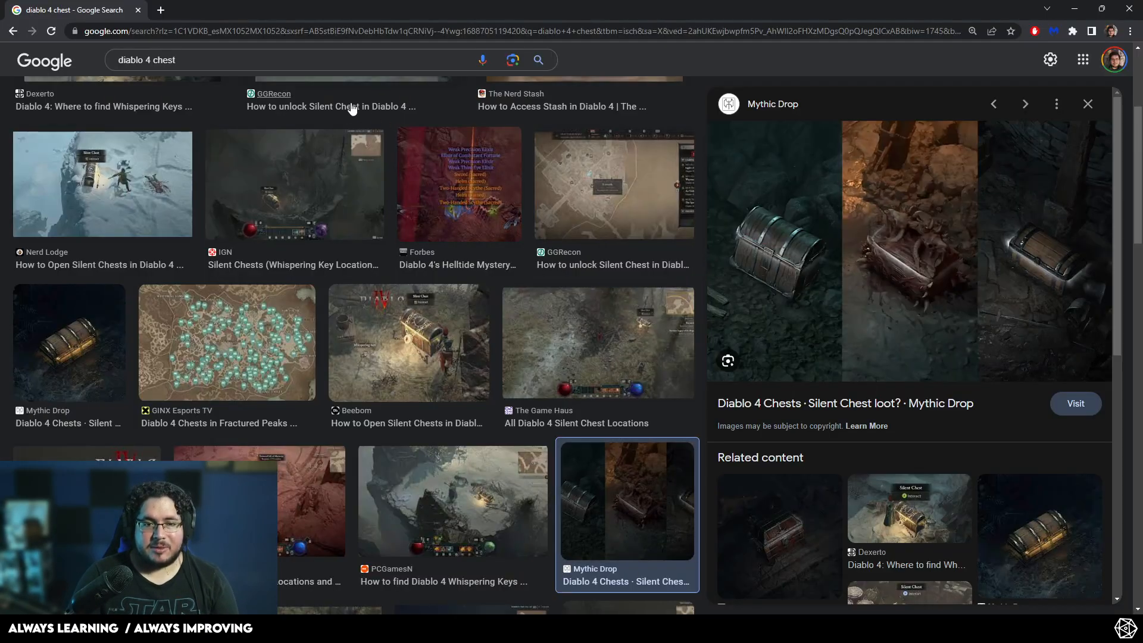
Step: Switch to Chrome, search Google Images for "math sine", examine the sine wave graphs, and return to Unreal Engine
left_click(278, 37)
type("math sine")
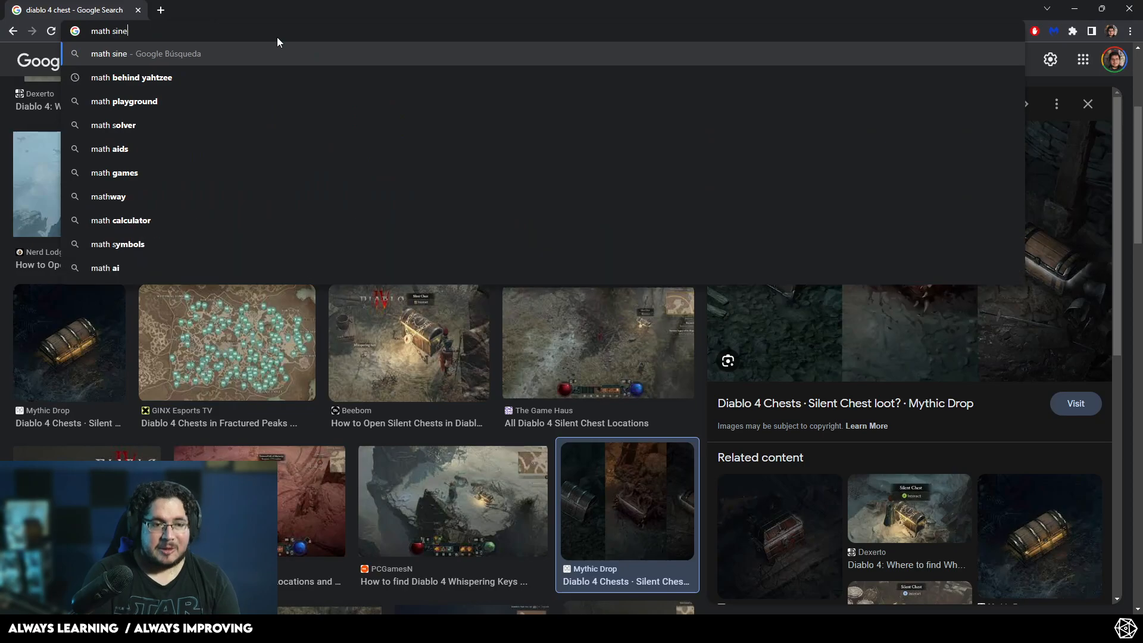
key("Return")
left_click(161, 112)
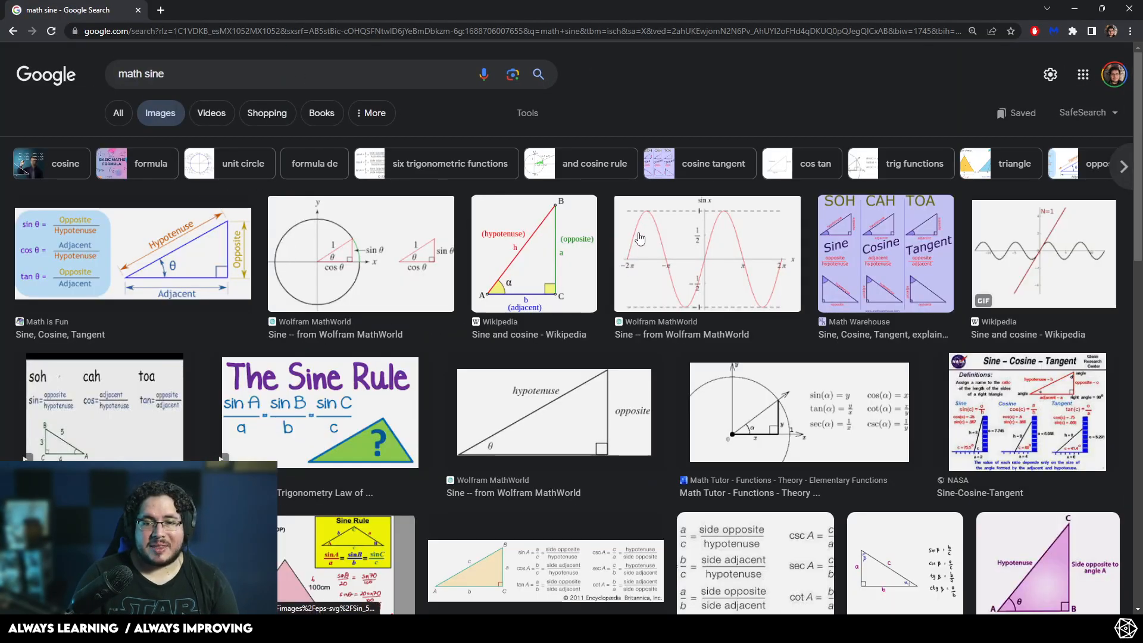
left_click(640, 238)
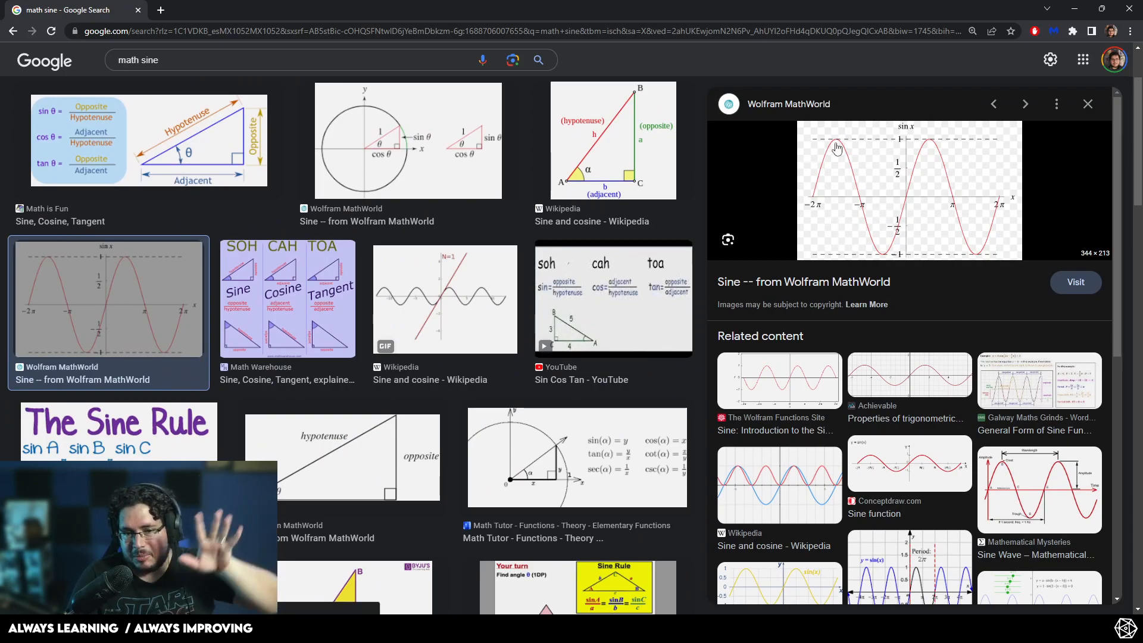
left_click(428, 304)
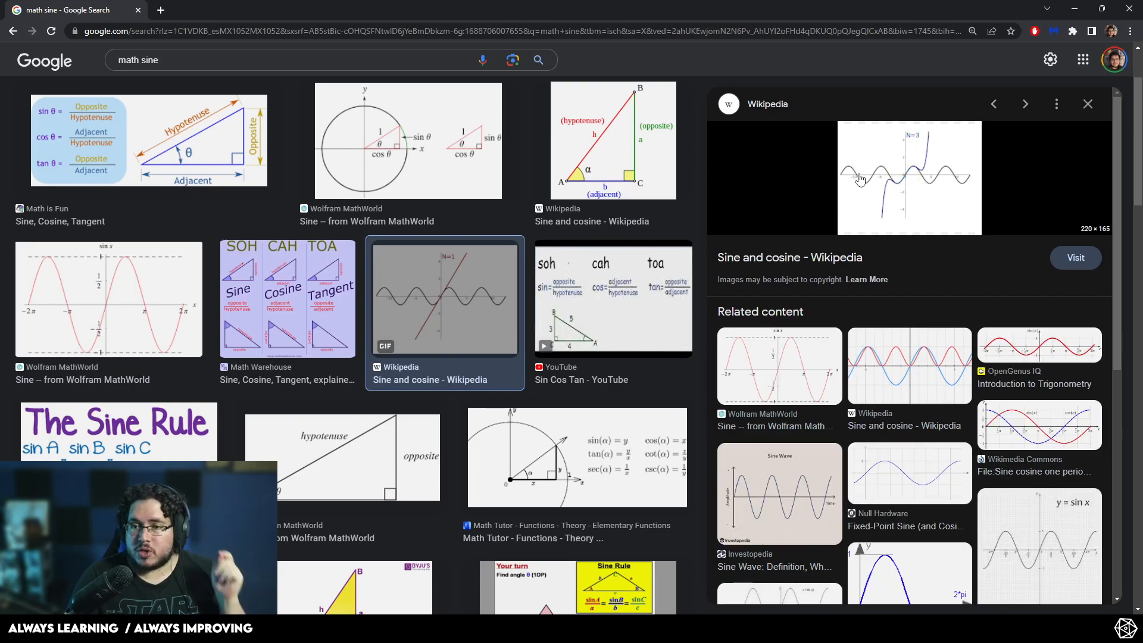
left_click(1072, 12)
Step: Add a Time node ahead of the Sine node and connect its output to the Sine input
right_click_drag(483, 324, 559, 272)
right_click(484, 324)
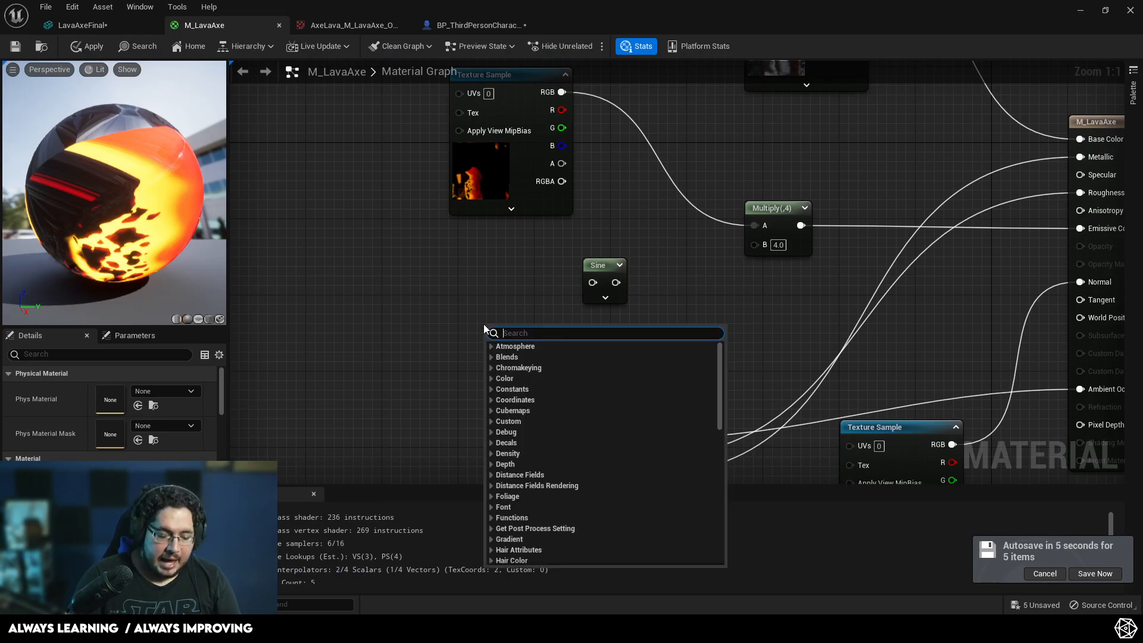
type("time")
key("Return")
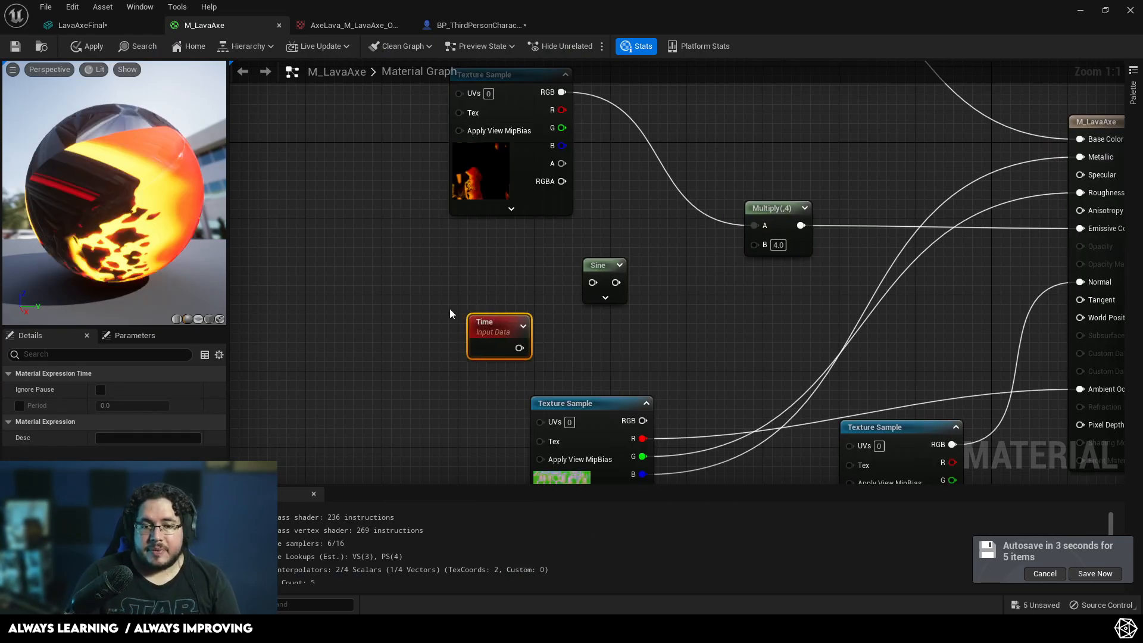
left_click_drag(442, 300, 593, 282)
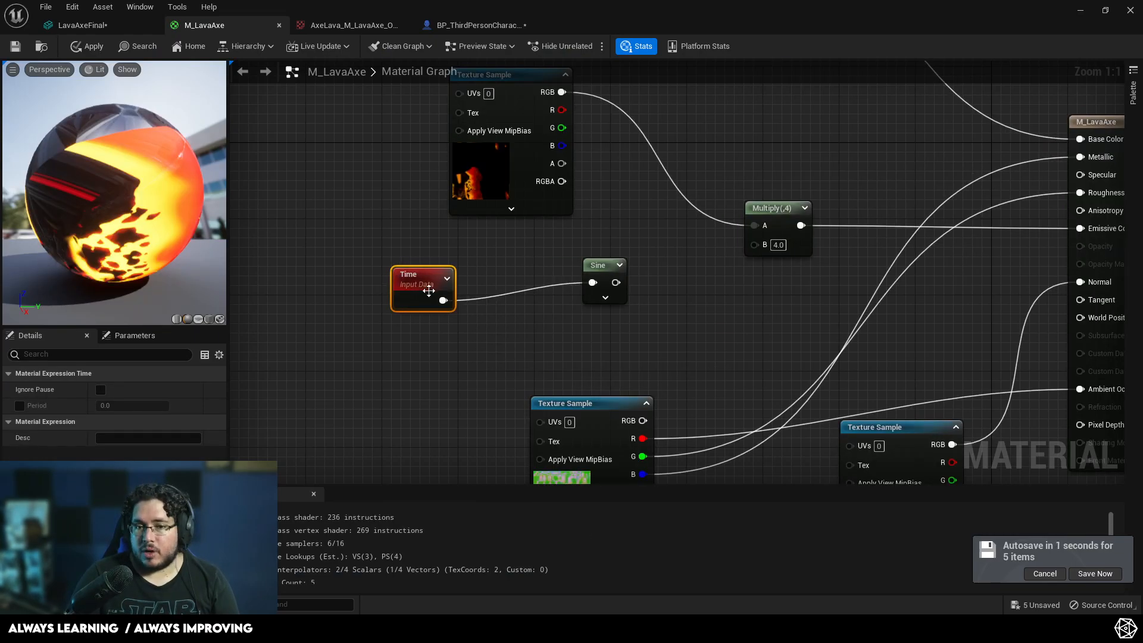
left_click_drag(420, 276, 363, 267)
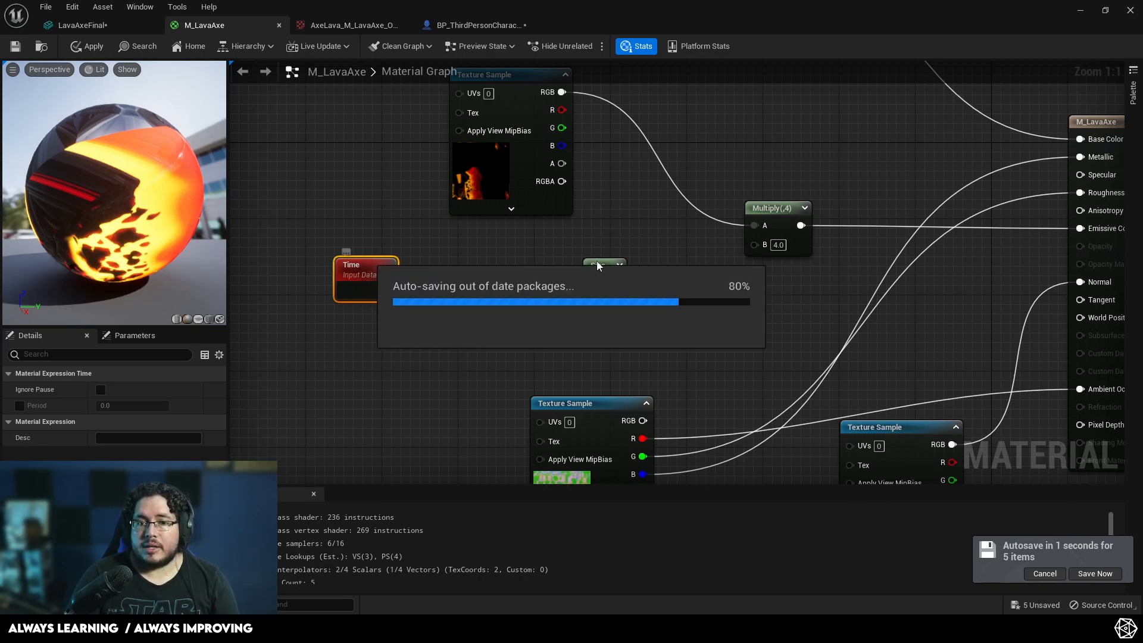
Step: Connect the Sine output to input B of the emissive Multiply node and save the material
left_click_drag(617, 282, 619, 285)
left_click_drag(754, 244, 754, 244)
right_click_drag(745, 306, 659, 319)
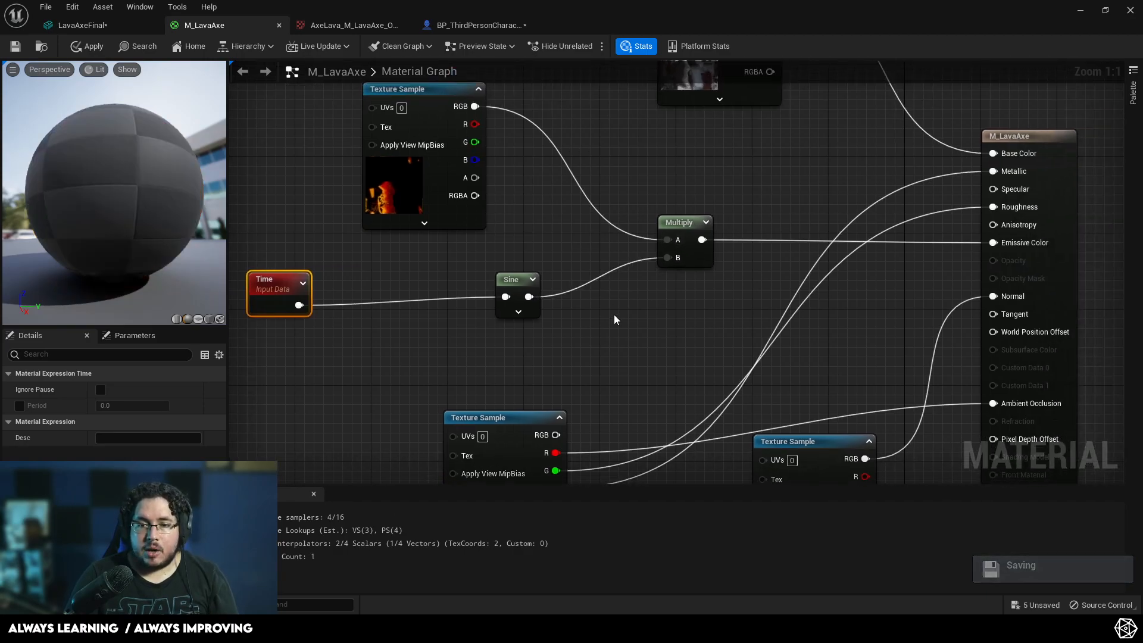
right_click_drag(465, 330, 480, 378)
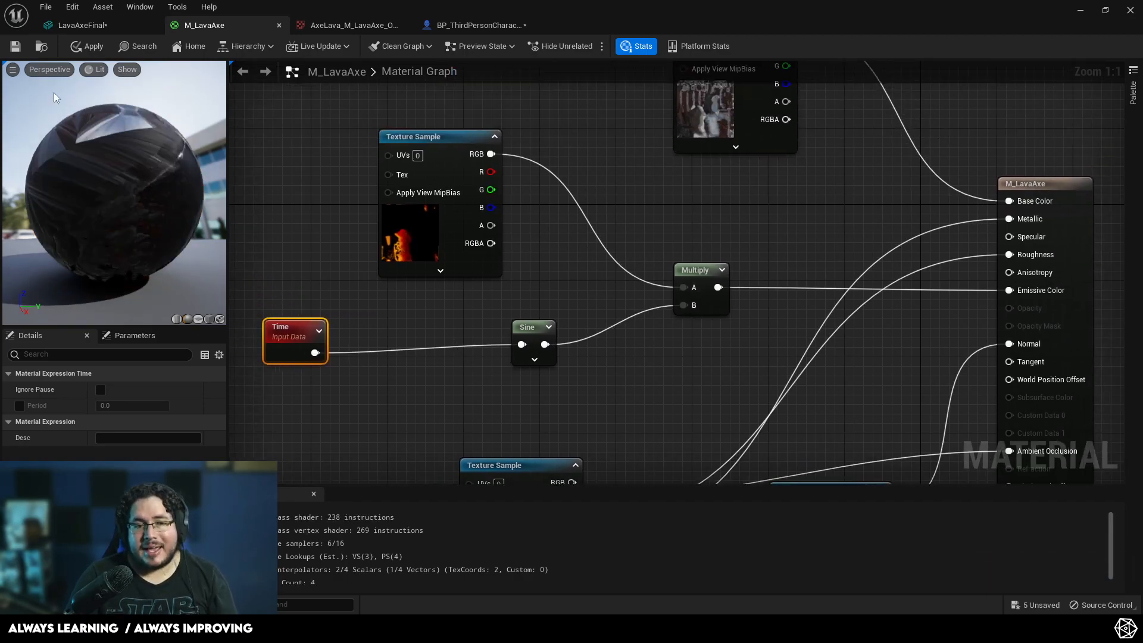
key("ctrl+s")
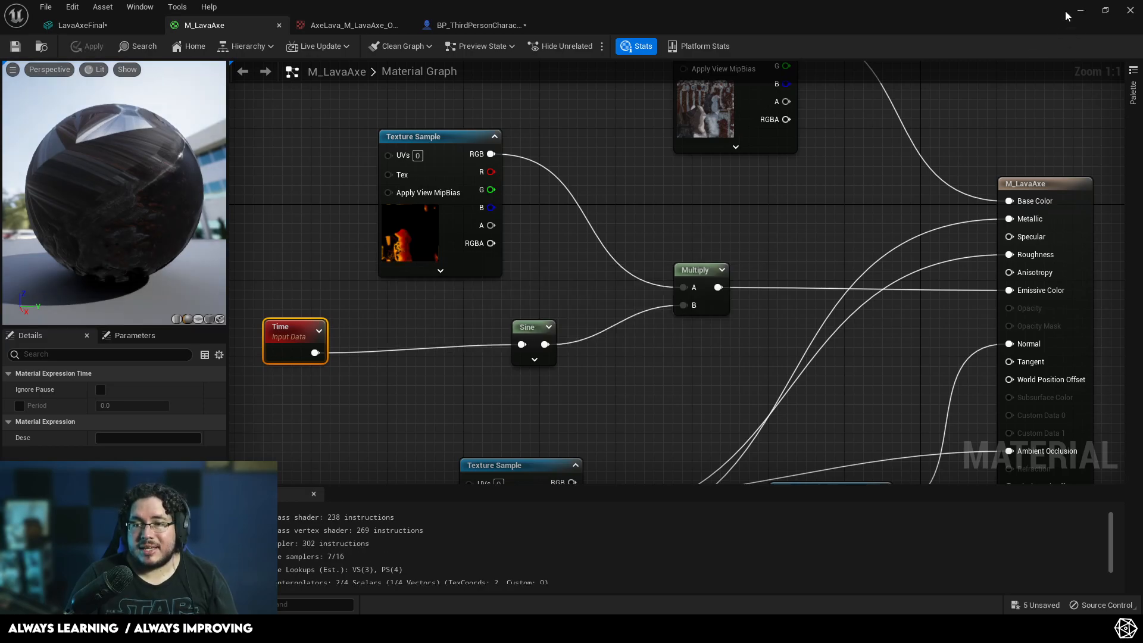
Step: Playtest the level to examine the axe's pulsing emissive glow, and end the session
left_click(1081, 11)
left_click(264, 47)
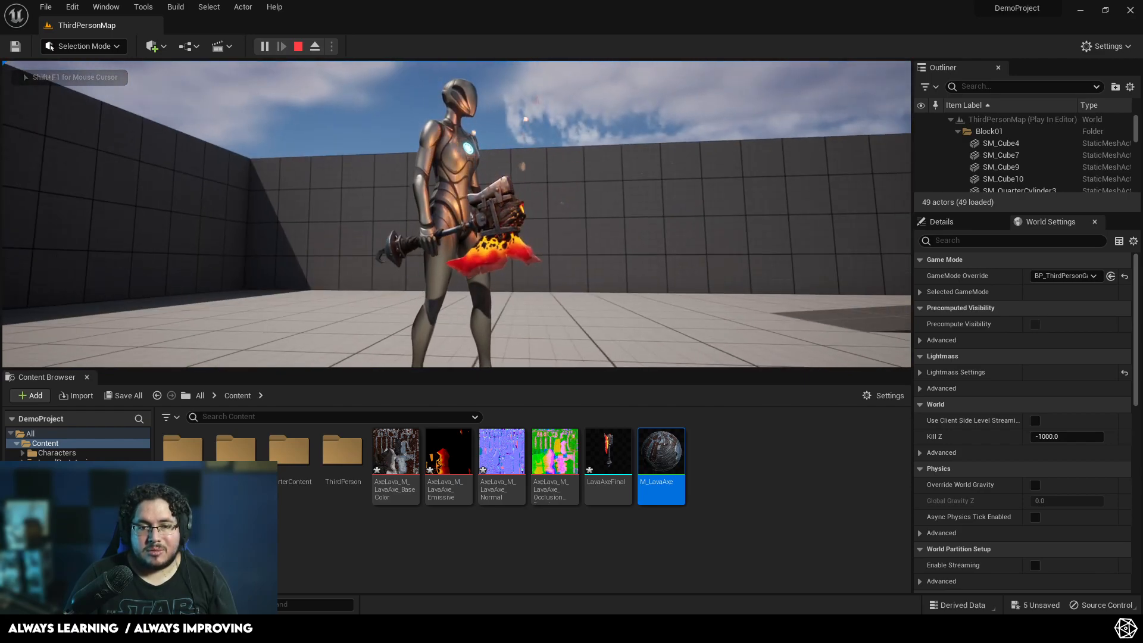
key("w")
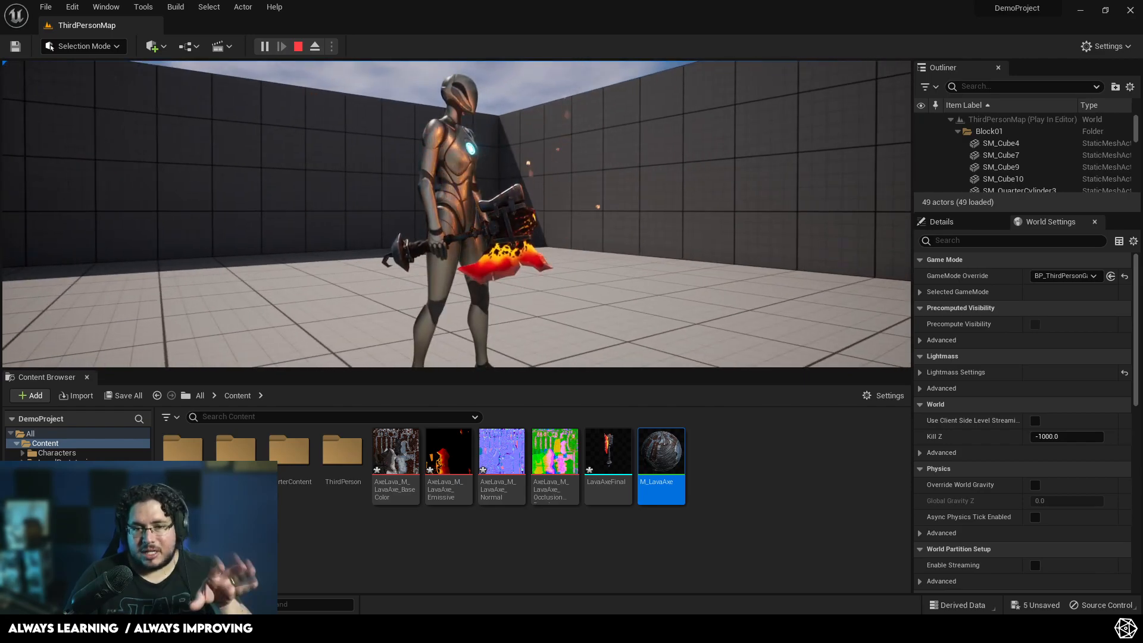
key("s")
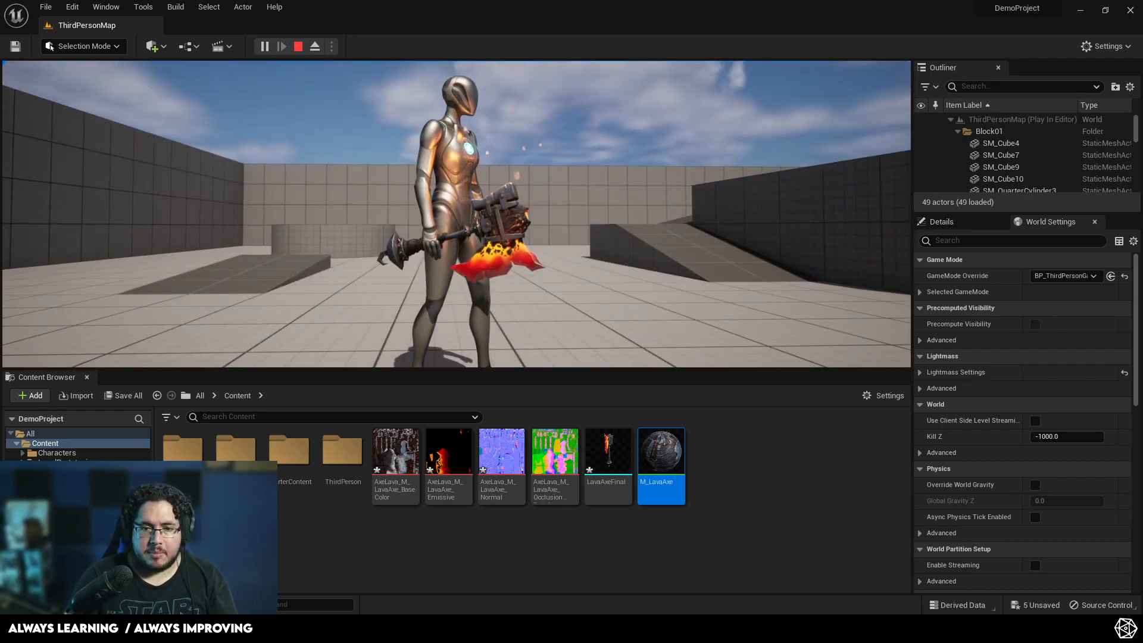
key("Escape")
Step: Reopen M_LavaAxe and reposition the Time and Sine nodes to make room between them
double_click(661, 453)
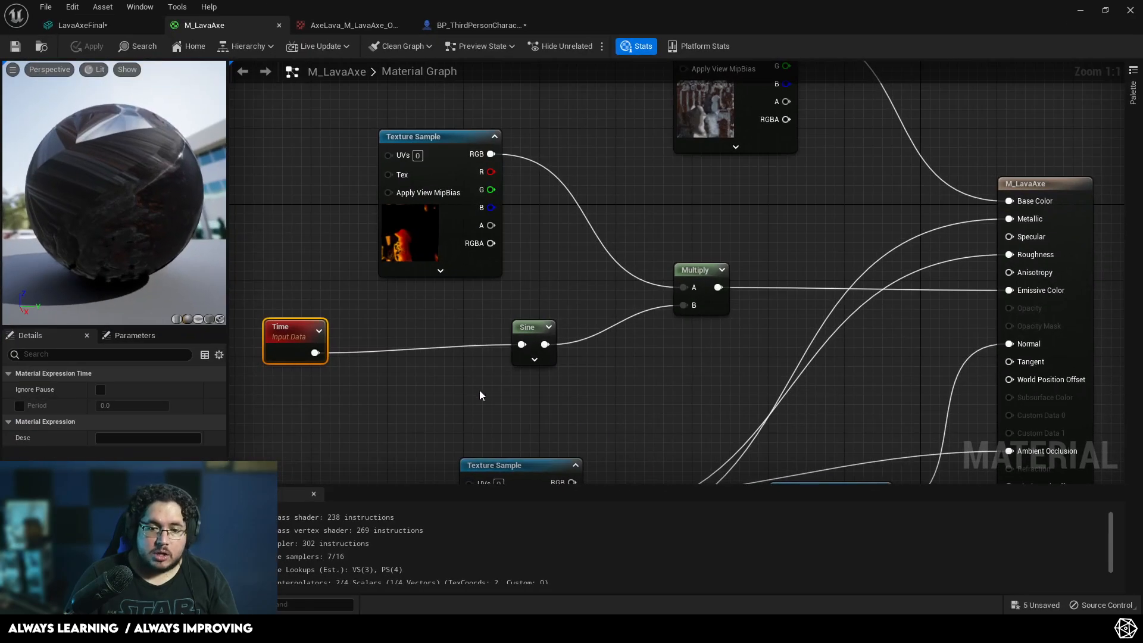
left_click_drag(609, 260, 572, 264)
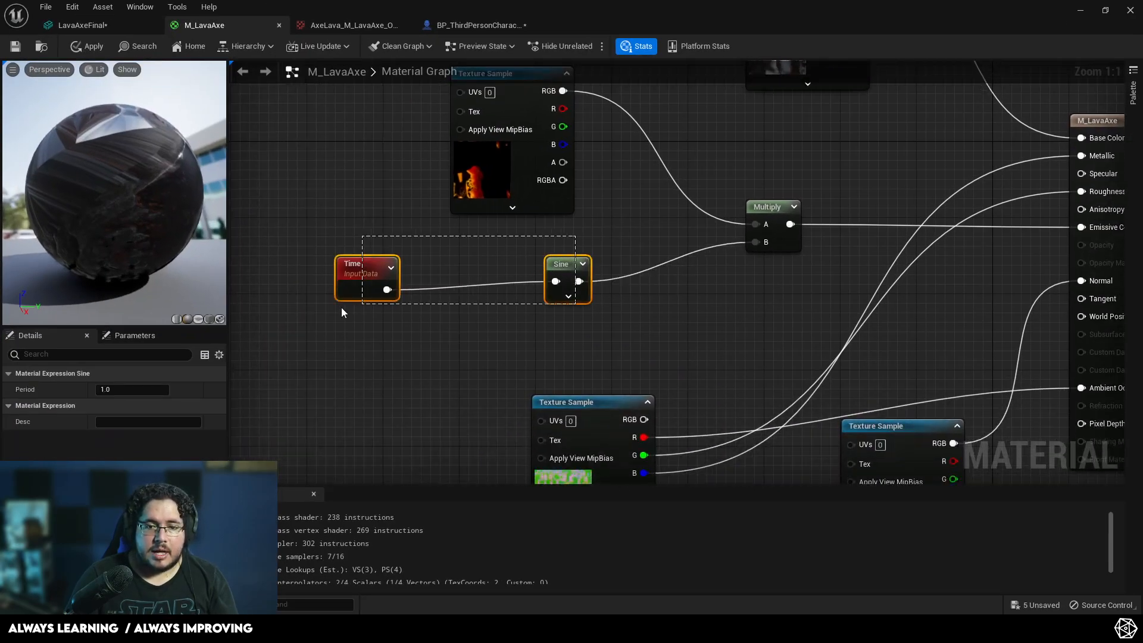
left_click_drag(356, 307, 352, 311)
right_click_drag(403, 348, 454, 348)
left_click(420, 294)
left_click(418, 335)
Step: Insert a Multiply node with B set to 0.1 between the Time and Sine nodes, and save the material
left_click_drag(402, 279, 406, 326)
left_click(319, 311)
type("mult")
key("Return")
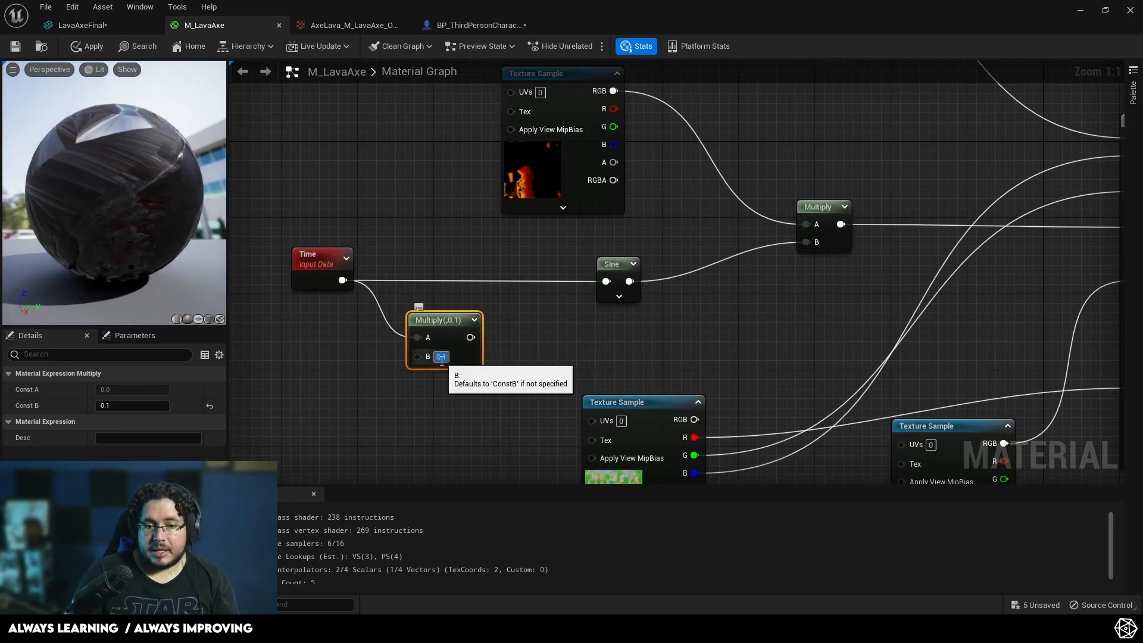
left_click_drag(470, 337, 607, 281)
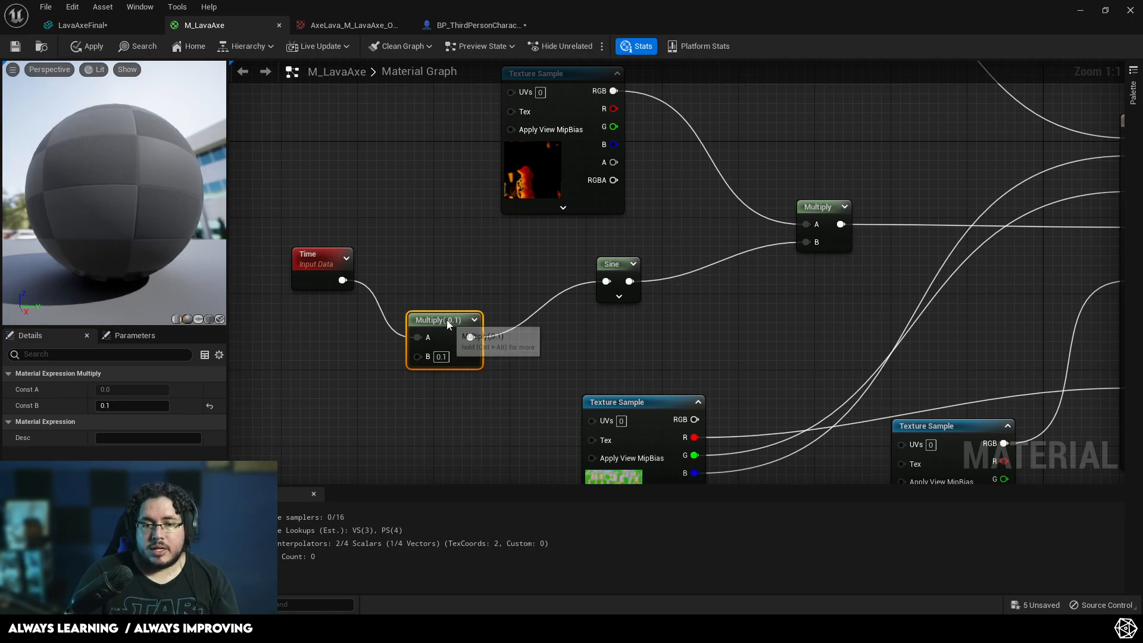
left_click_drag(440, 320, 486, 292)
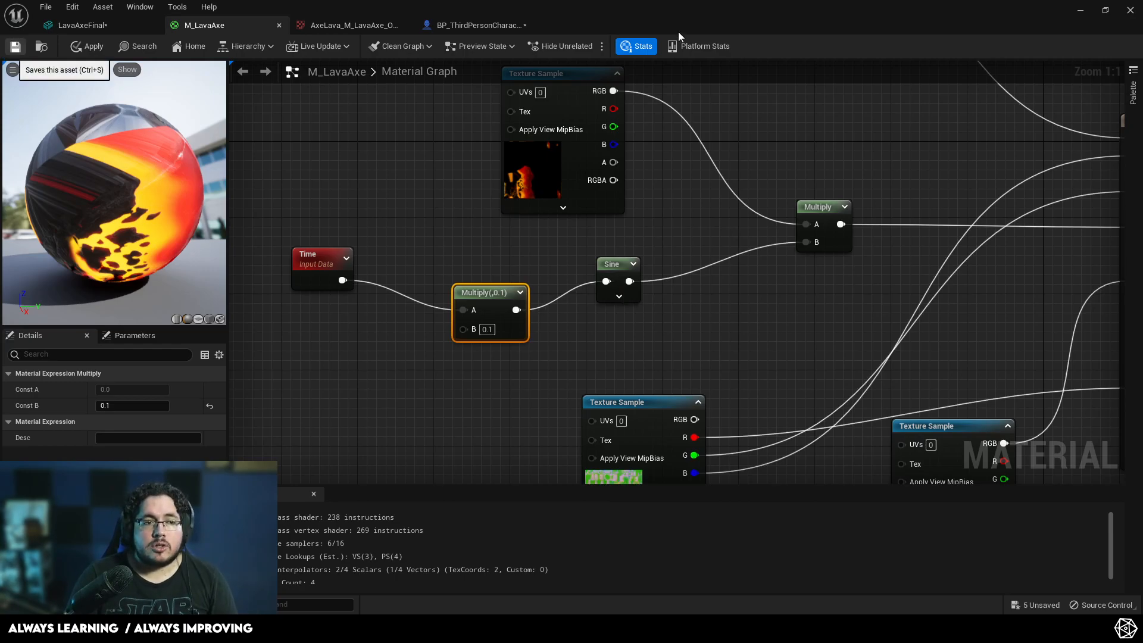
Step: Playtest the level to examine the slowed glow pulse on the axe, and end the session
left_click(1081, 12)
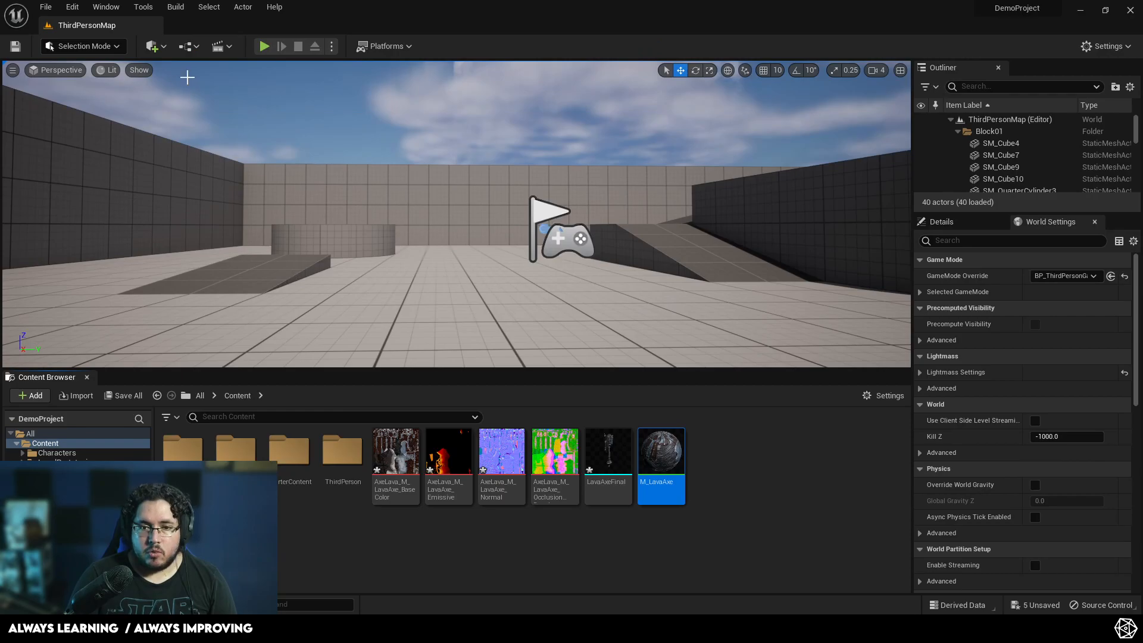
left_click(264, 45)
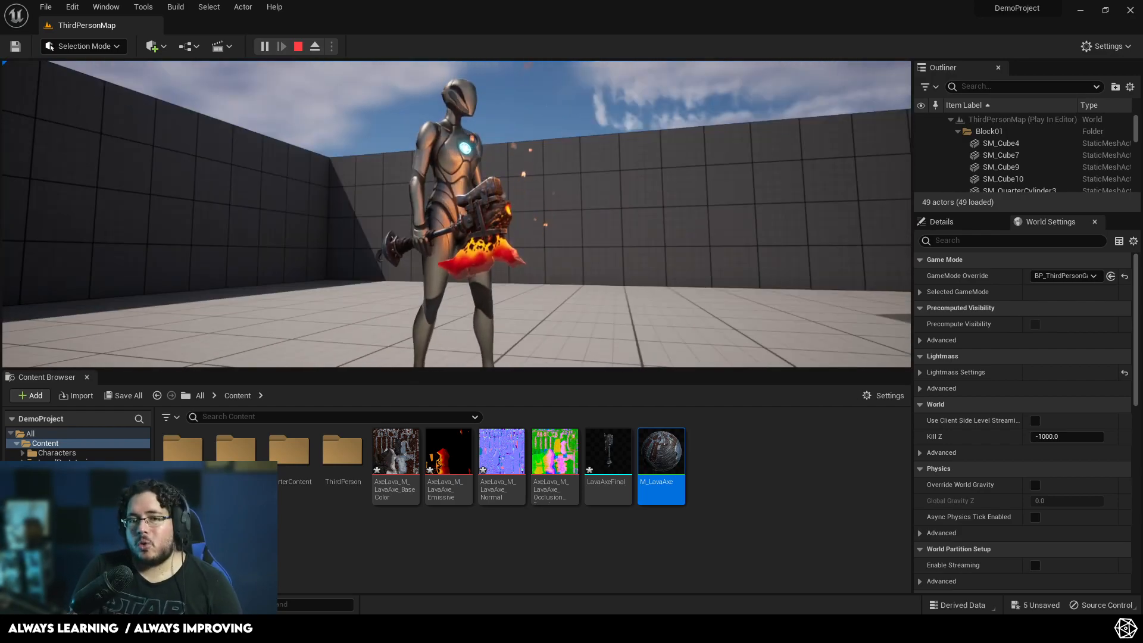
key("d")
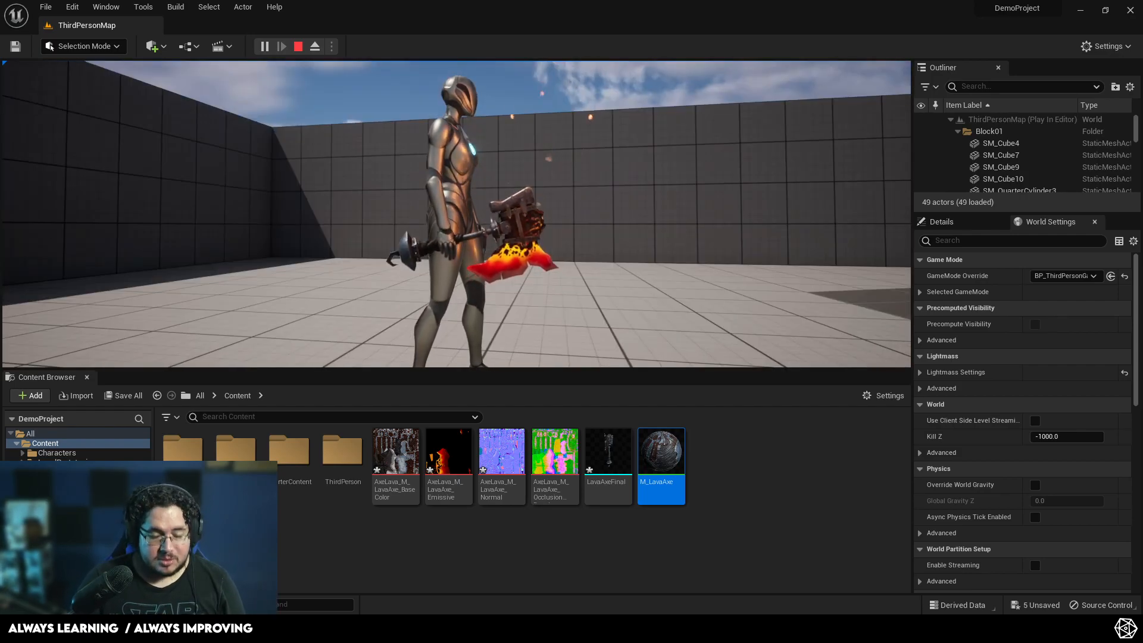
key("a")
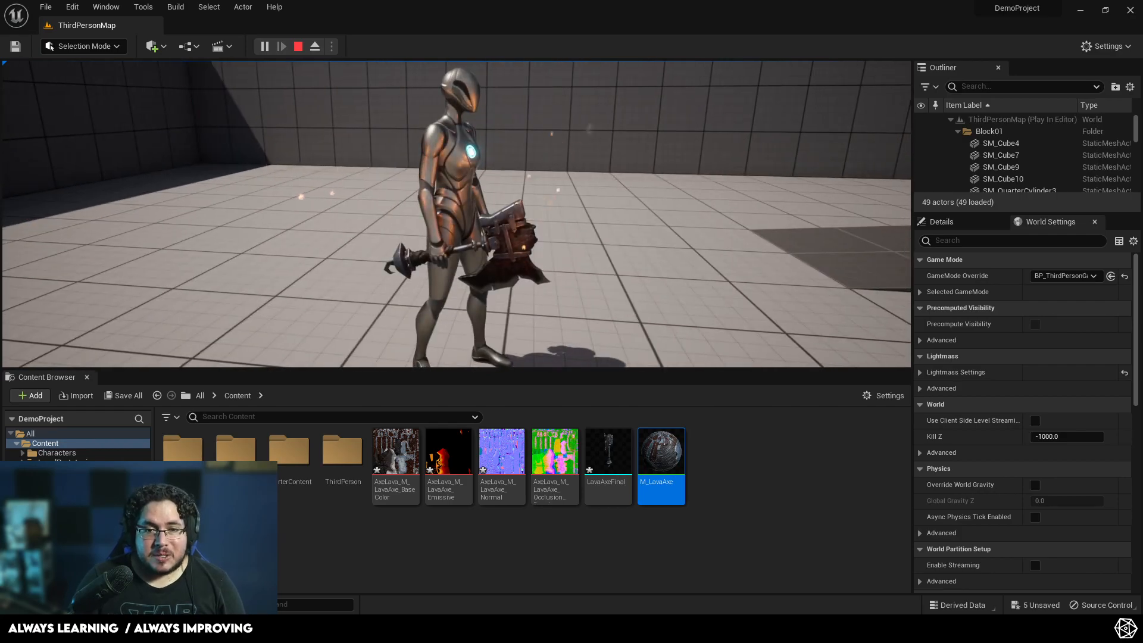
key("Escape")
Step: Reopen M_LavaAxe and insert a new Multiply node between the emissive texture's Multiply node and the Emissive Color input
double_click(661, 456)
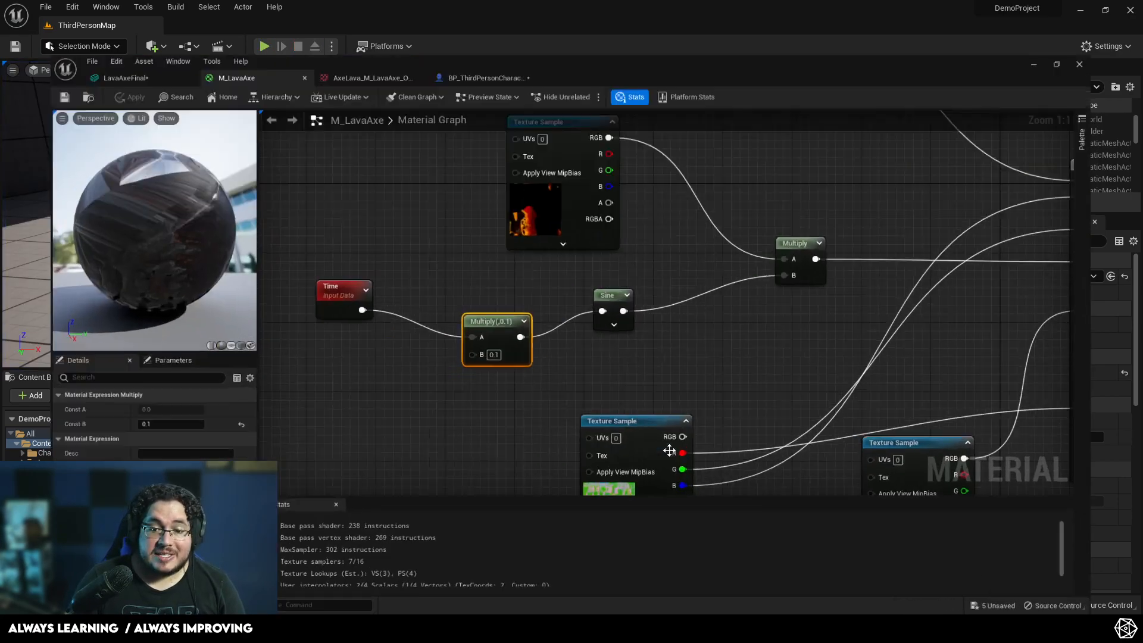
right_click_drag(485, 249, 391, 277)
mouse_move(584, 264)
left_mouse_down()
mouse_move(534, 265)
mouse_move(603, 266)
left_mouse_up()
type("mnulti")
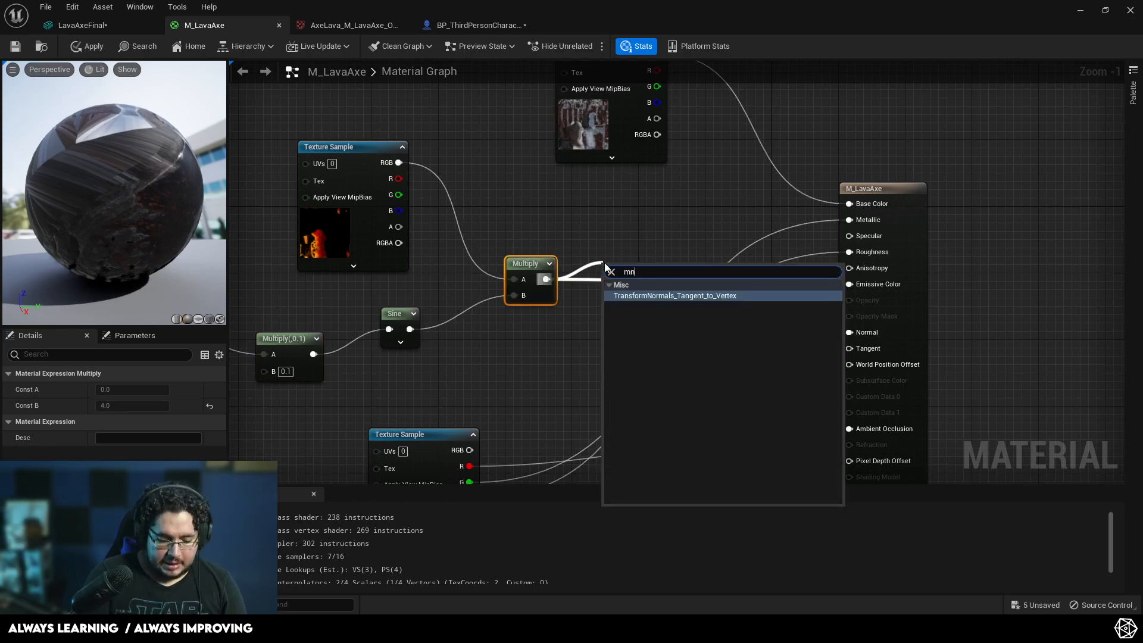
key("BackSpace")
key("BackSpace")
key("BackSpace")
type("ulti")
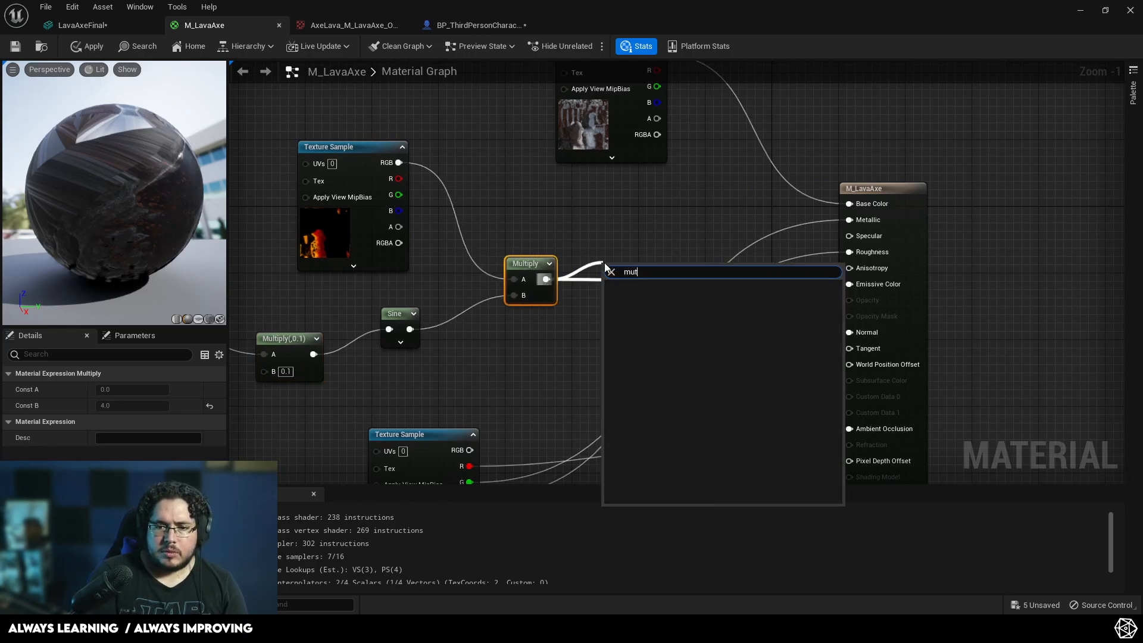
key("Return")
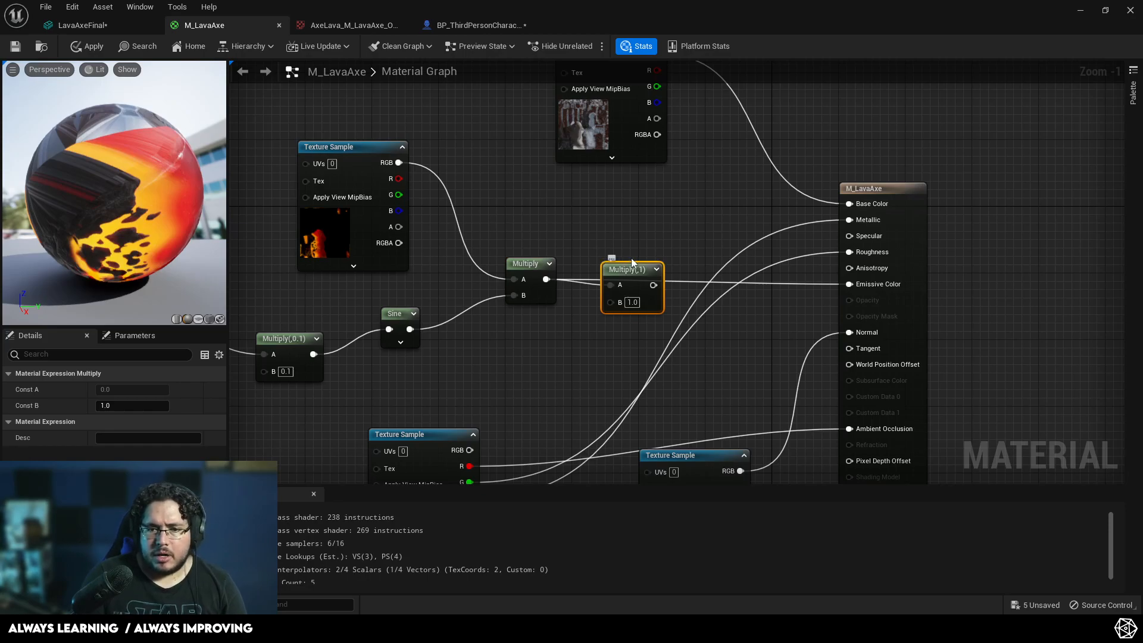
left_click_drag(630, 264, 850, 284)
left_click(678, 283, "alt")
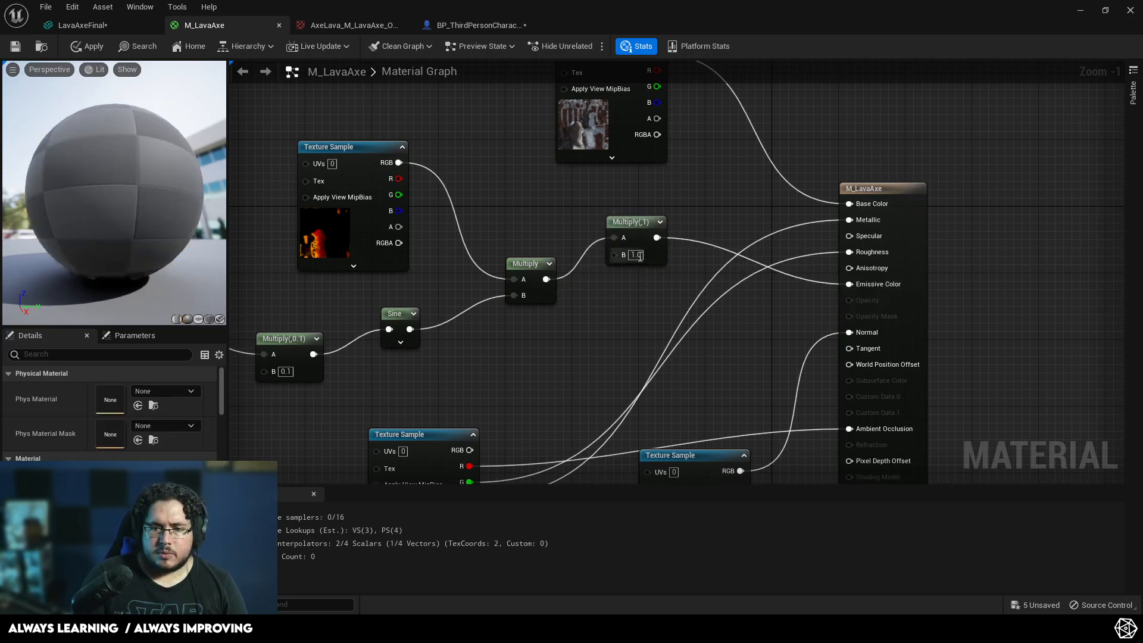
Step: Set the B value of the new Multiply node feeding Emissive Color to 4, and save the material
left_click(636, 255)
type("4")
key("Return")
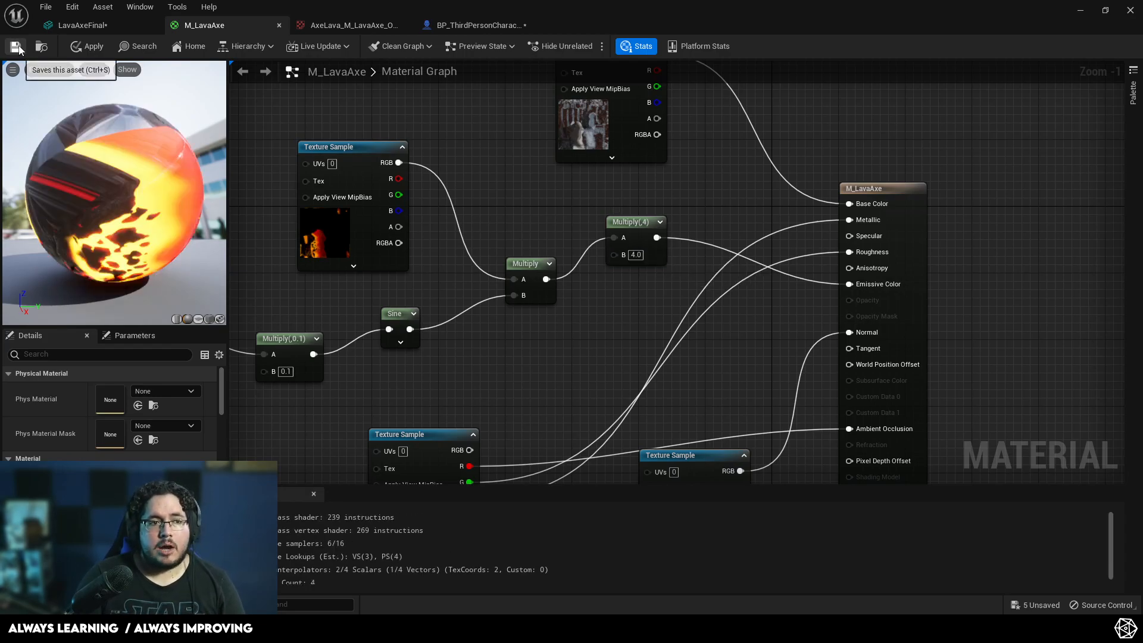
key("ctrl+s")
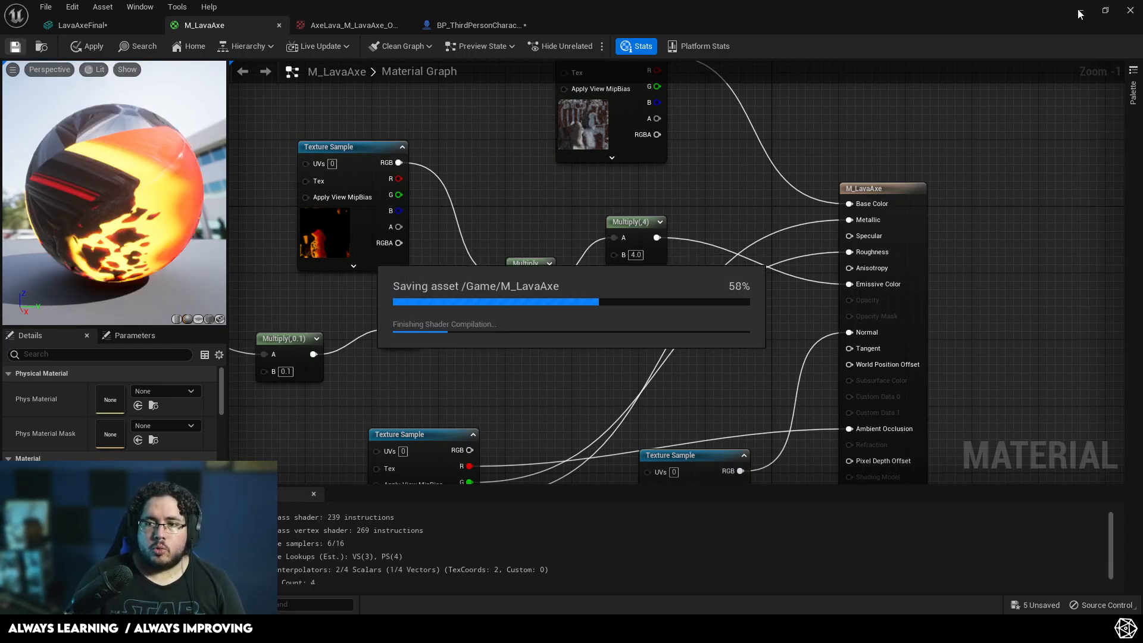
Step: Return to the level and playtest it, moving the character around to examine the axe's intensified glow pulse, and end the session
left_click(1079, 12)
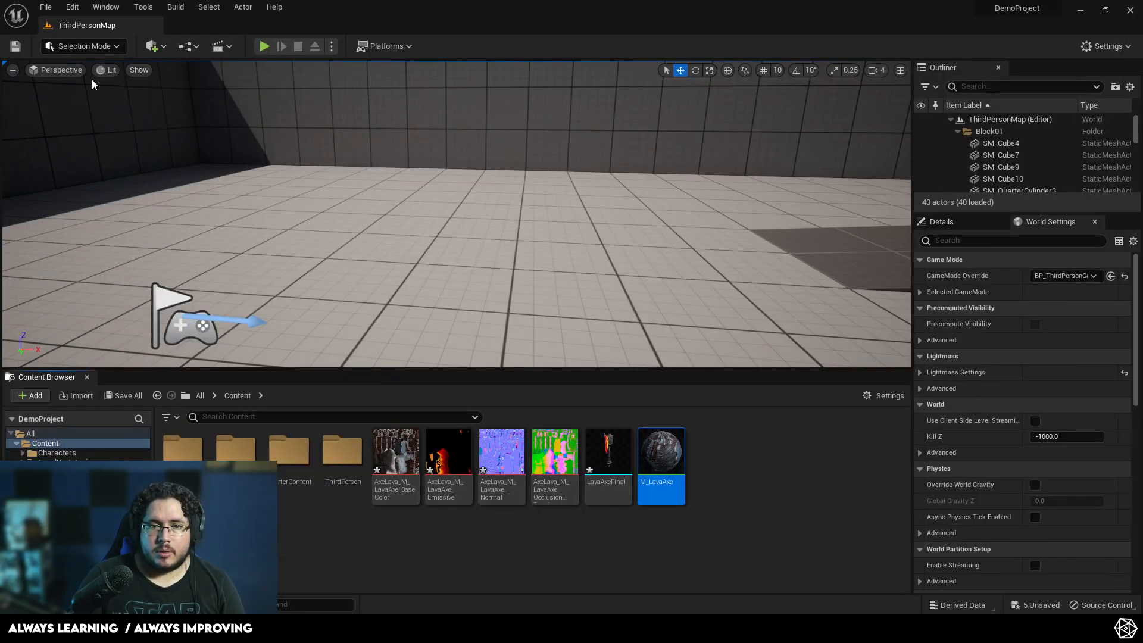
left_click(269, 46)
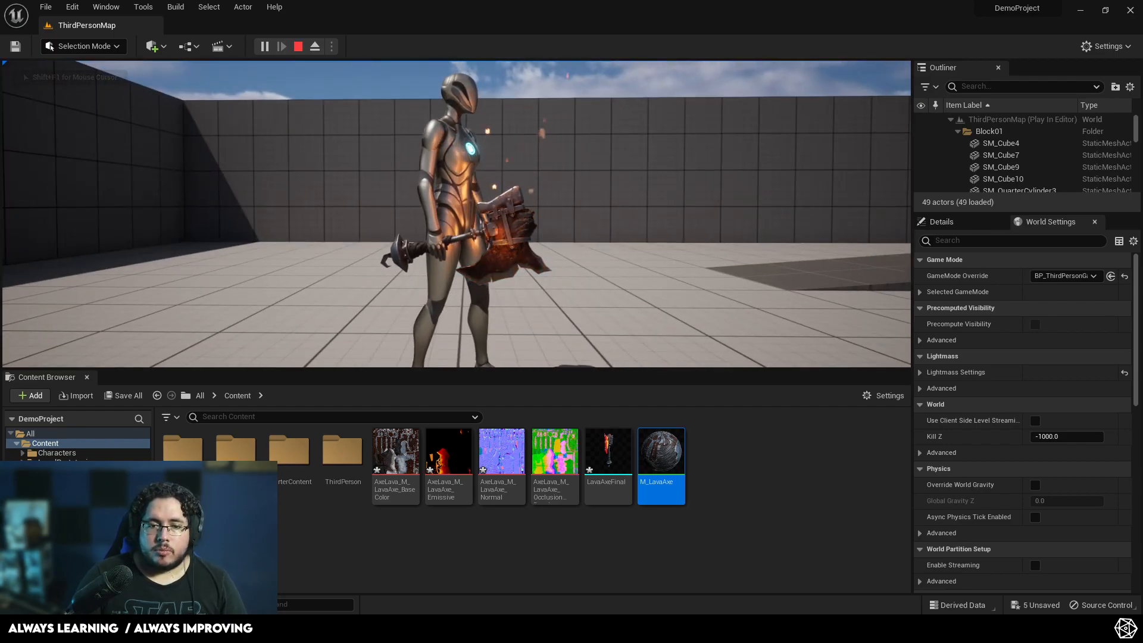
key("w")
key("d")
key("s")
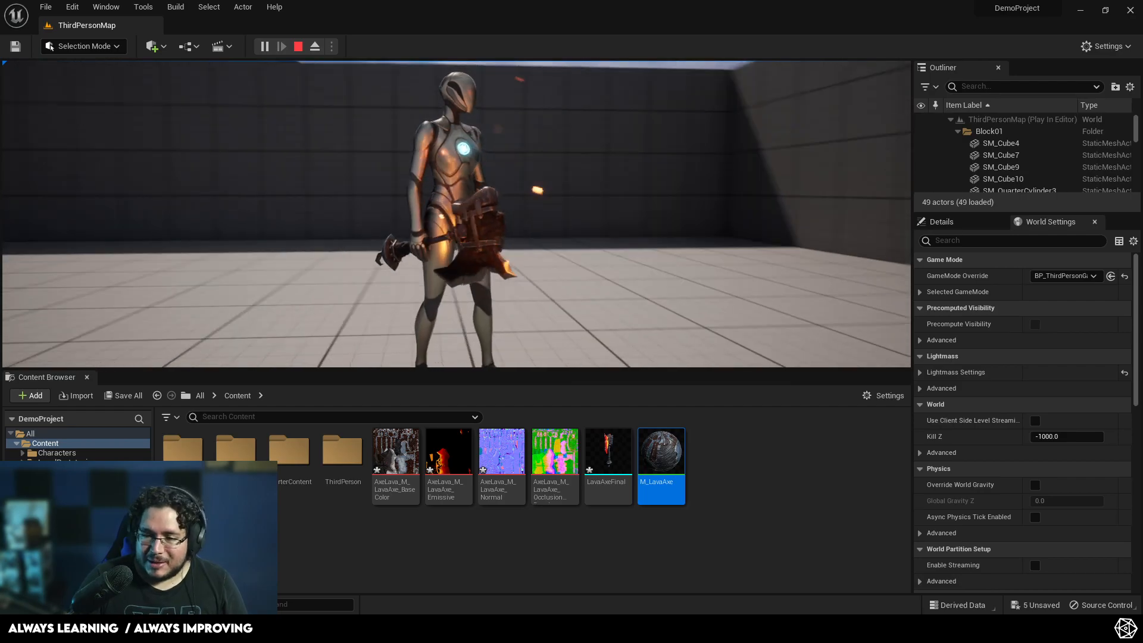
key("a")
key("w")
key("s")
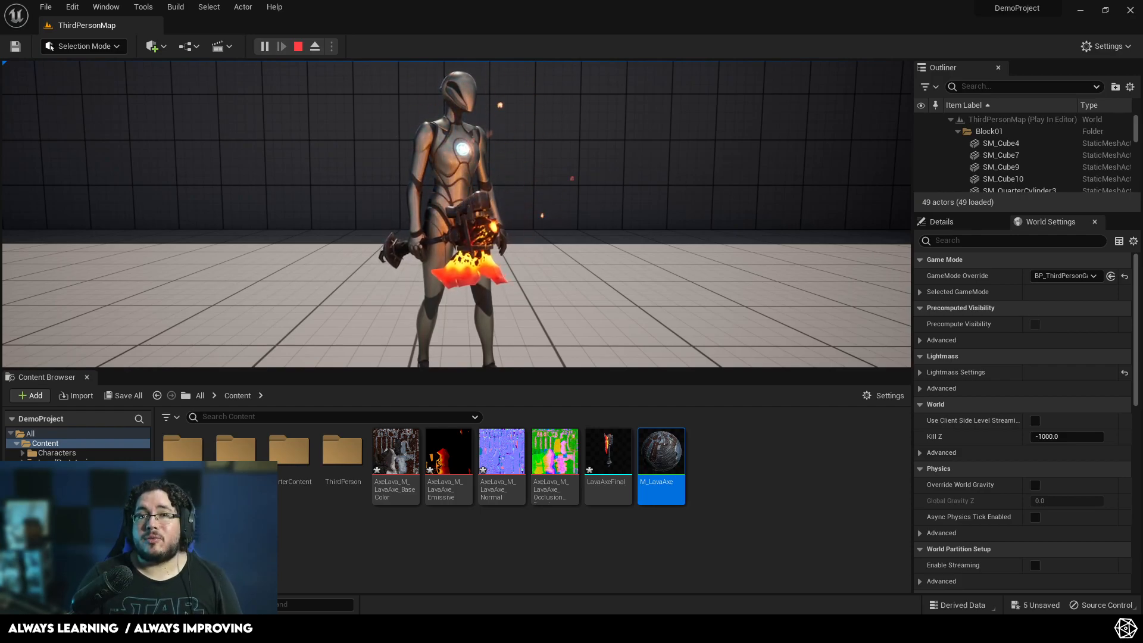
key("Escape")
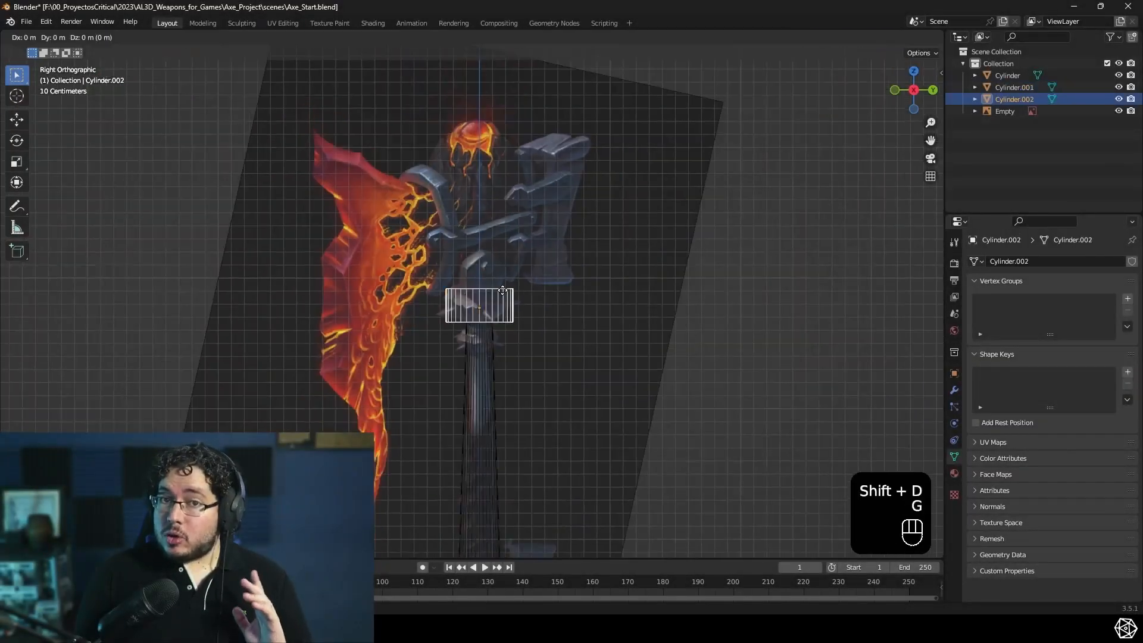
key("z")
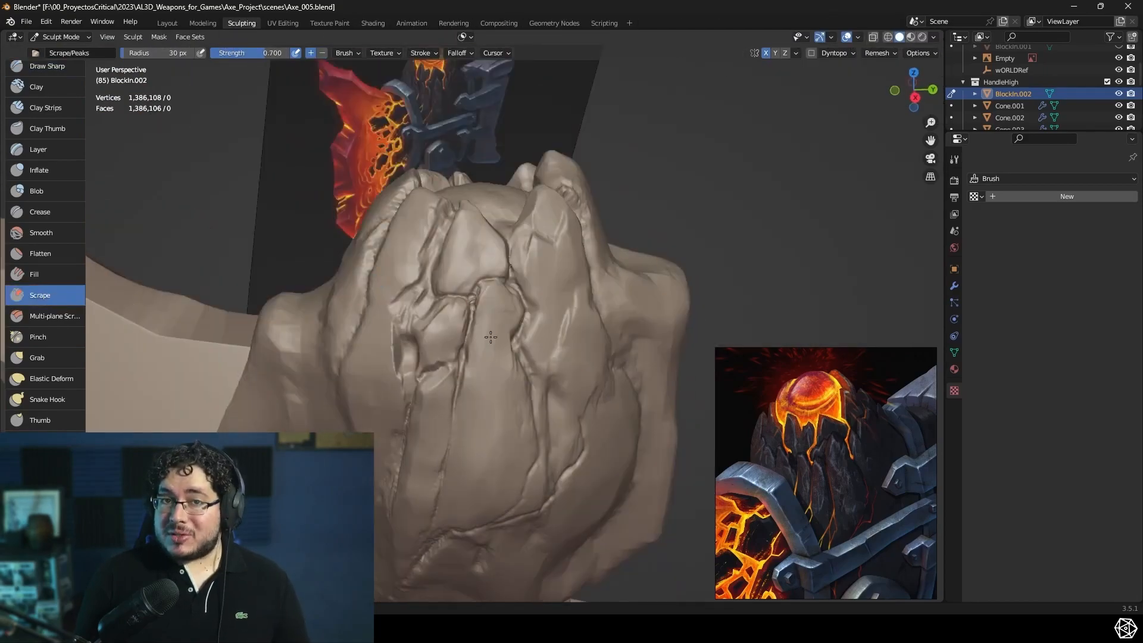
middle_click_drag(483, 330, 519, 339)
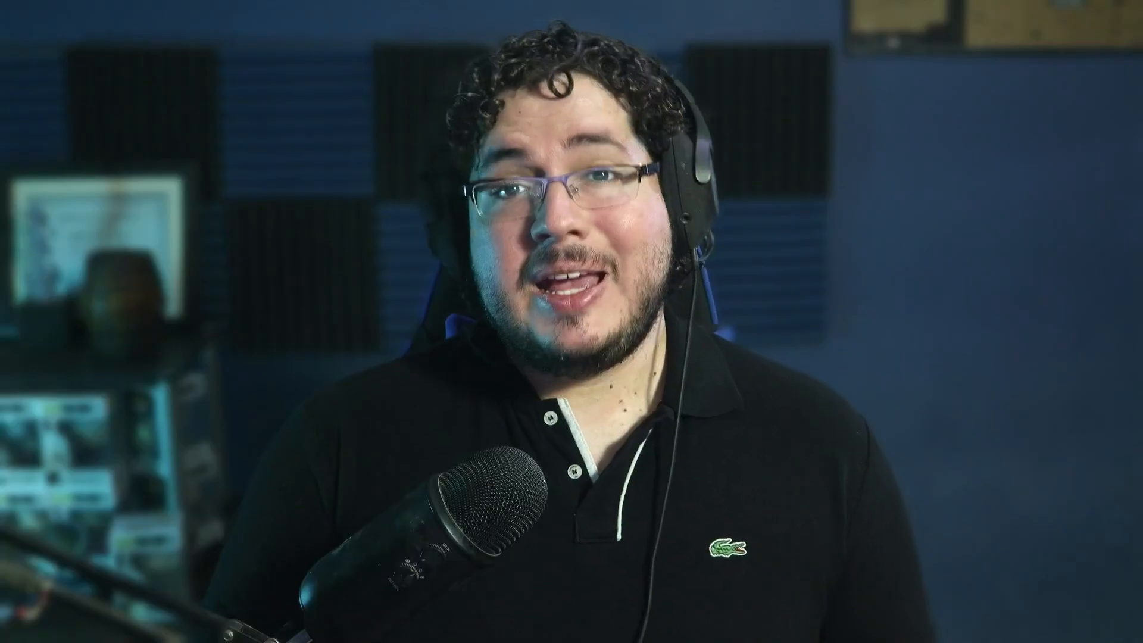